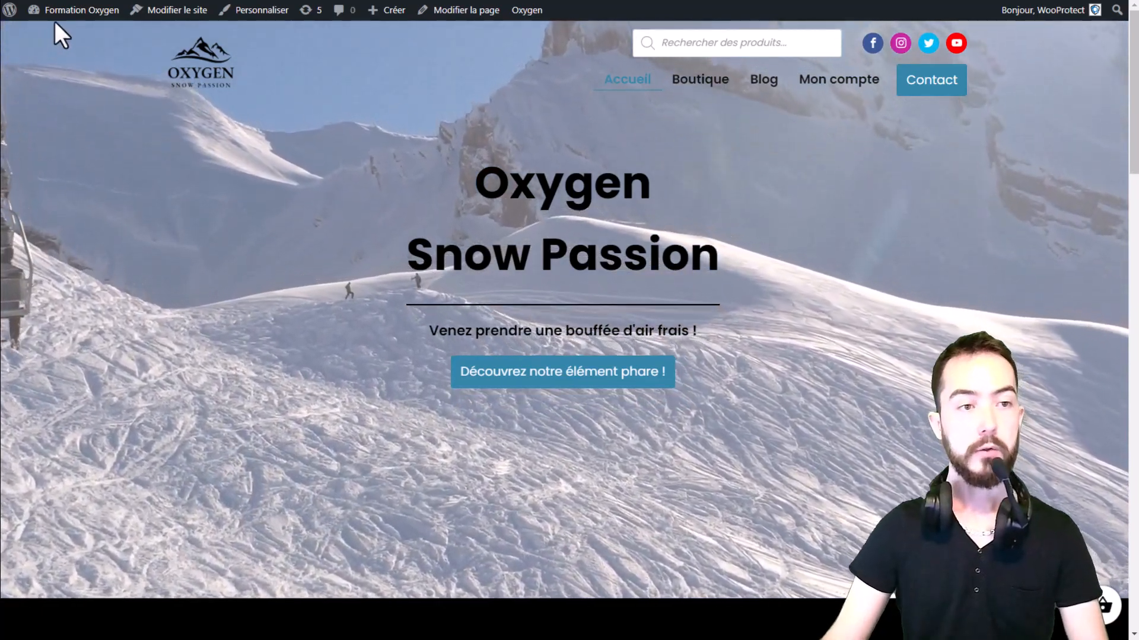
Open the site's WordPress admin dashboard and find the Hummingbird Pro plugin among the installed extensions
{"action": "left_click", "coordinate": [53, 21]}
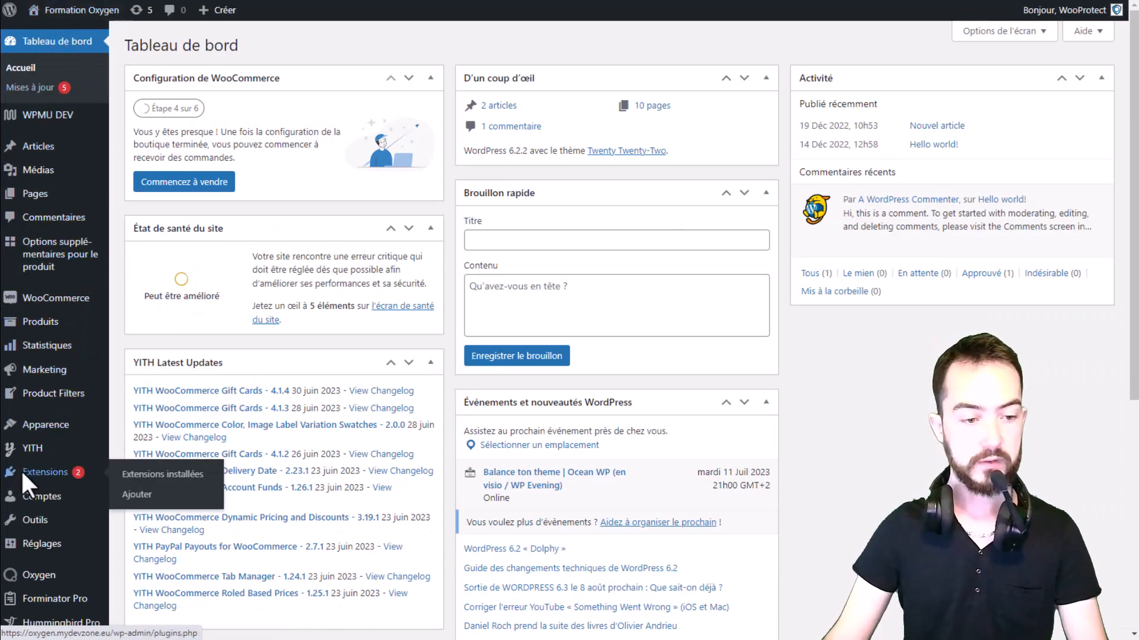
{"action": "left_click", "coordinate": [24, 477]}
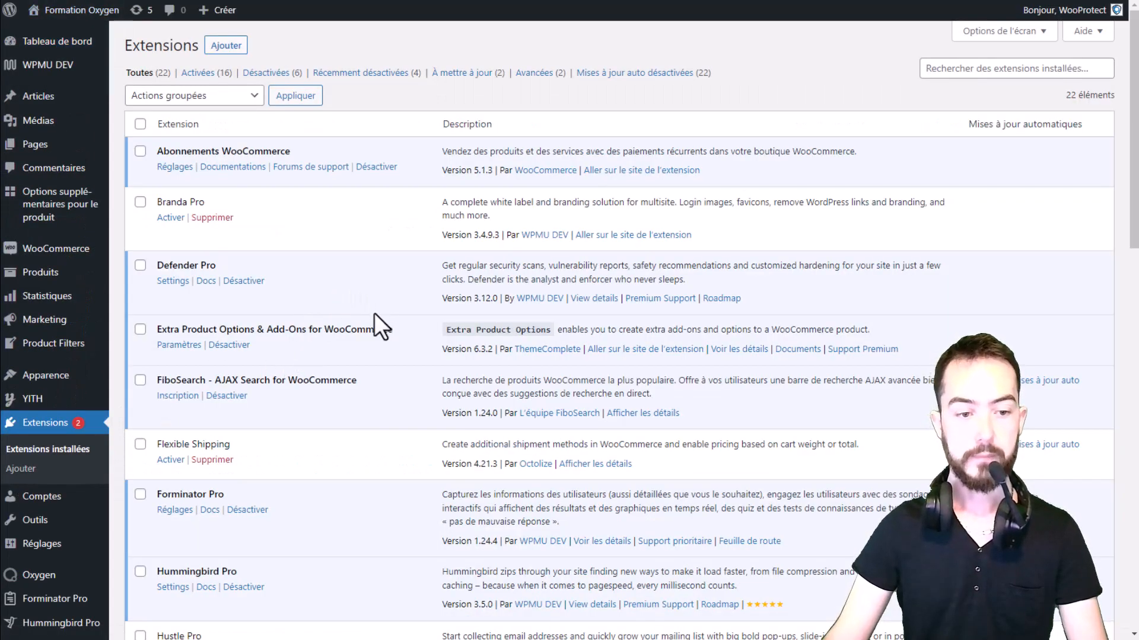
{"action": "scroll", "coordinate": [284, 443], "scroll_direction": "down", "scroll_amount": 3}
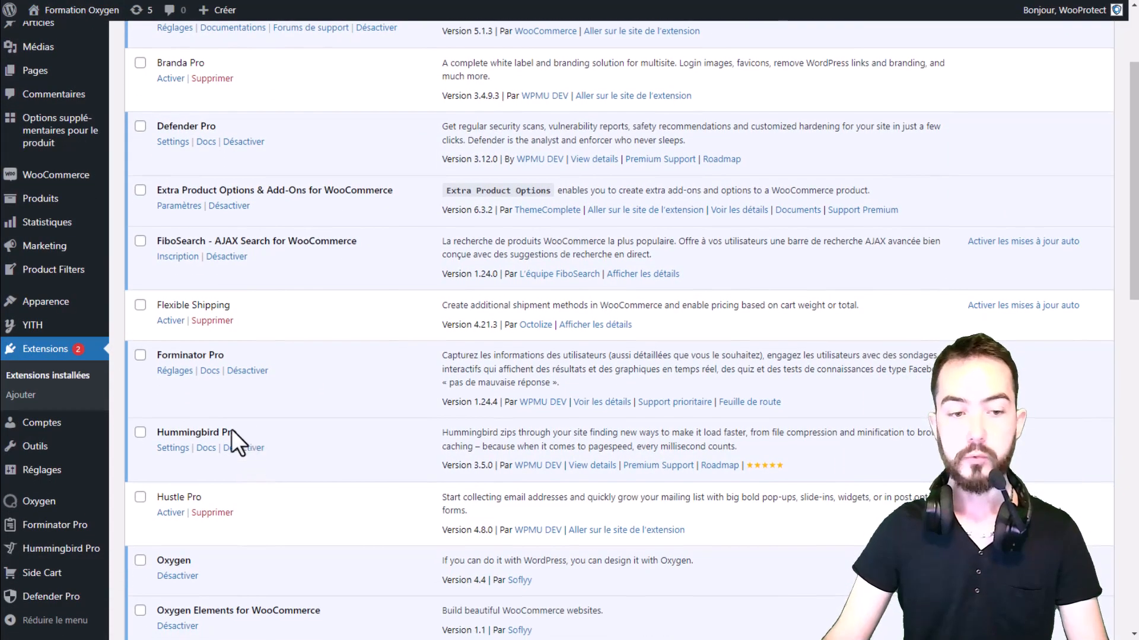
{"action": "left_click_drag", "start_coordinate": [239, 432], "coordinate": [159, 430]}
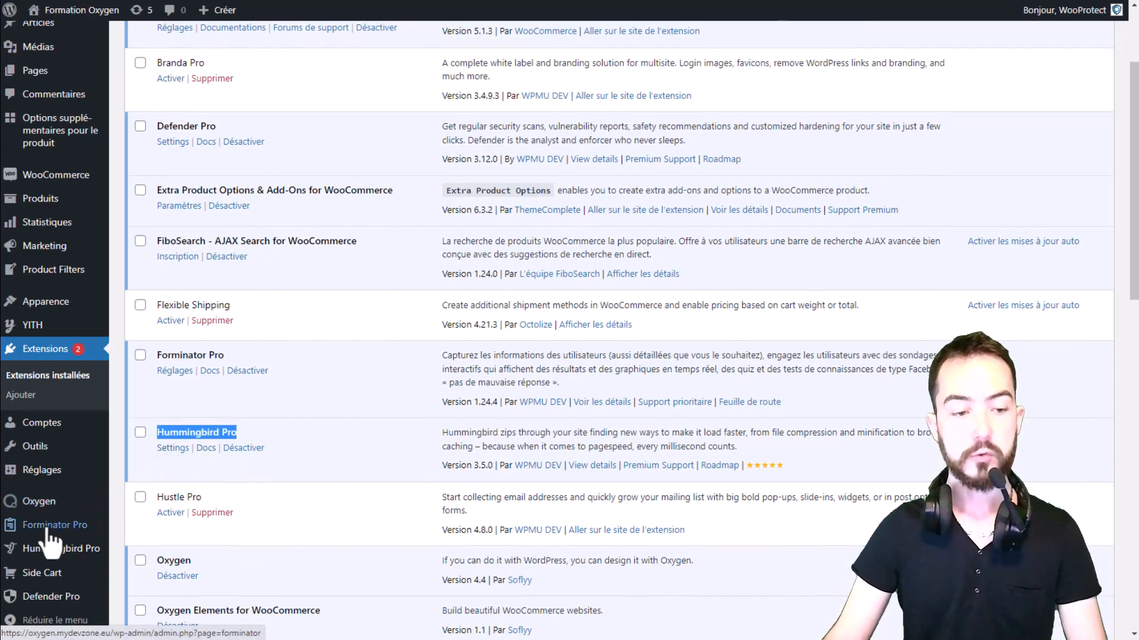
Open the Hummingbird Pro dashboard
{"action": "mouse_move", "coordinate": [42, 514]}
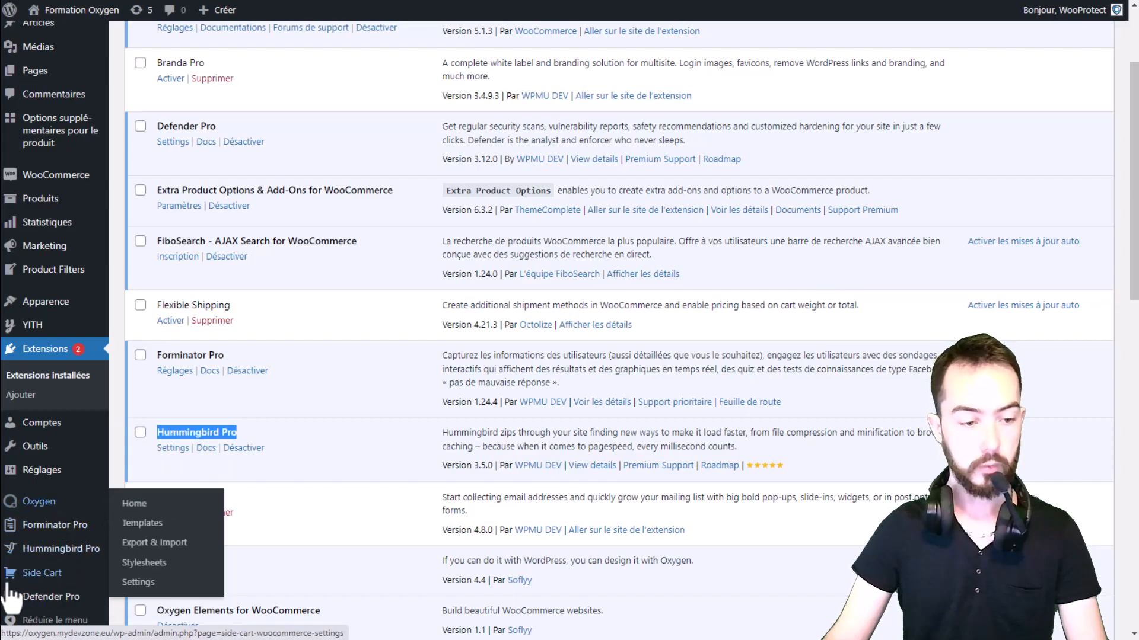
{"action": "mouse_move", "coordinate": [56, 548]}
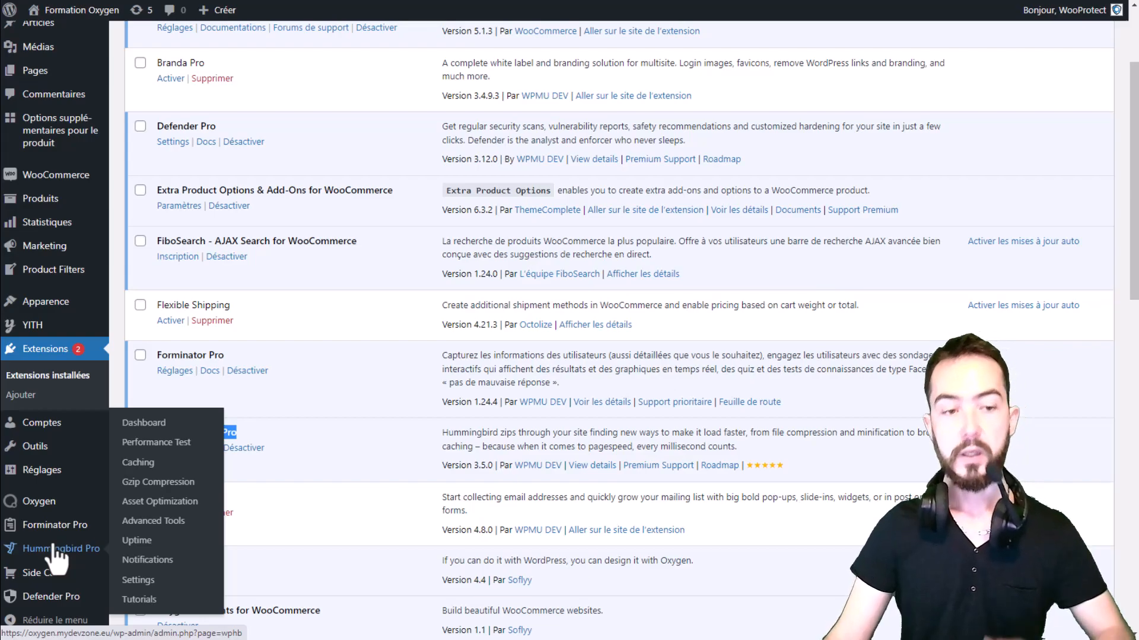
{"action": "left_click", "coordinate": [141, 427]}
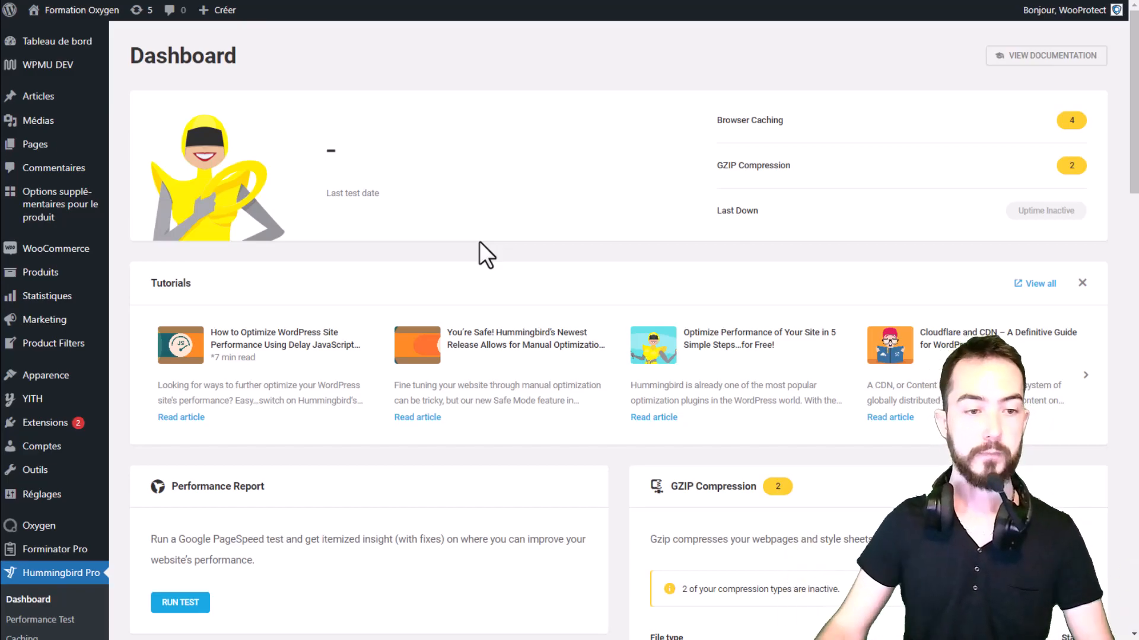
Run a Hummingbird performance test on the website
{"action": "scroll", "coordinate": [385, 207], "scroll_direction": "down", "scroll_amount": 5}
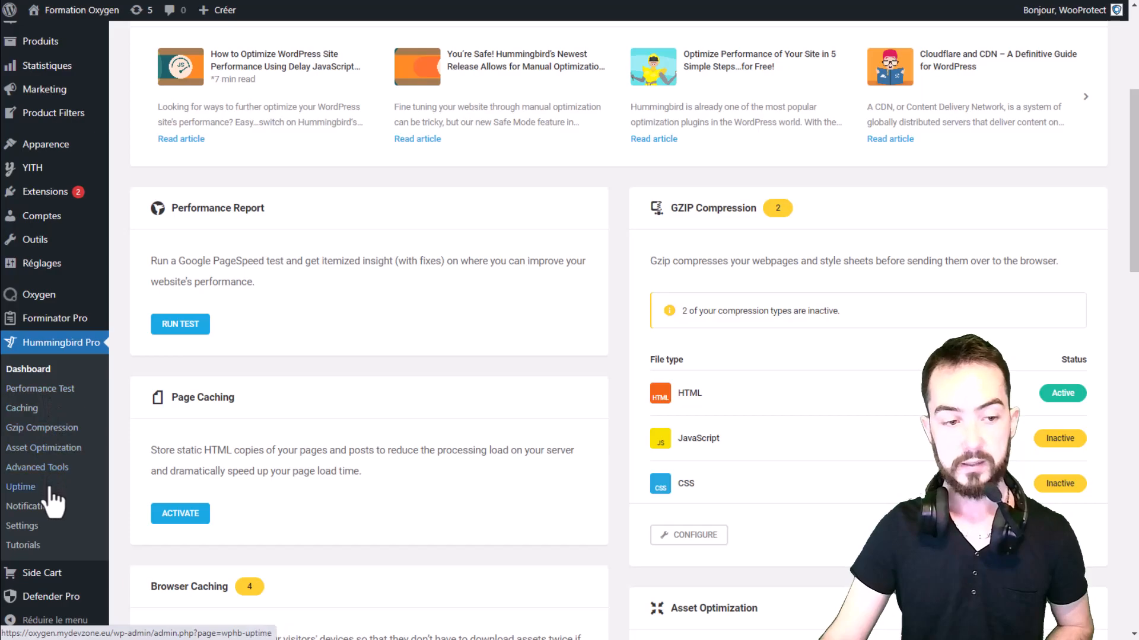
{"action": "left_click", "coordinate": [51, 395]}
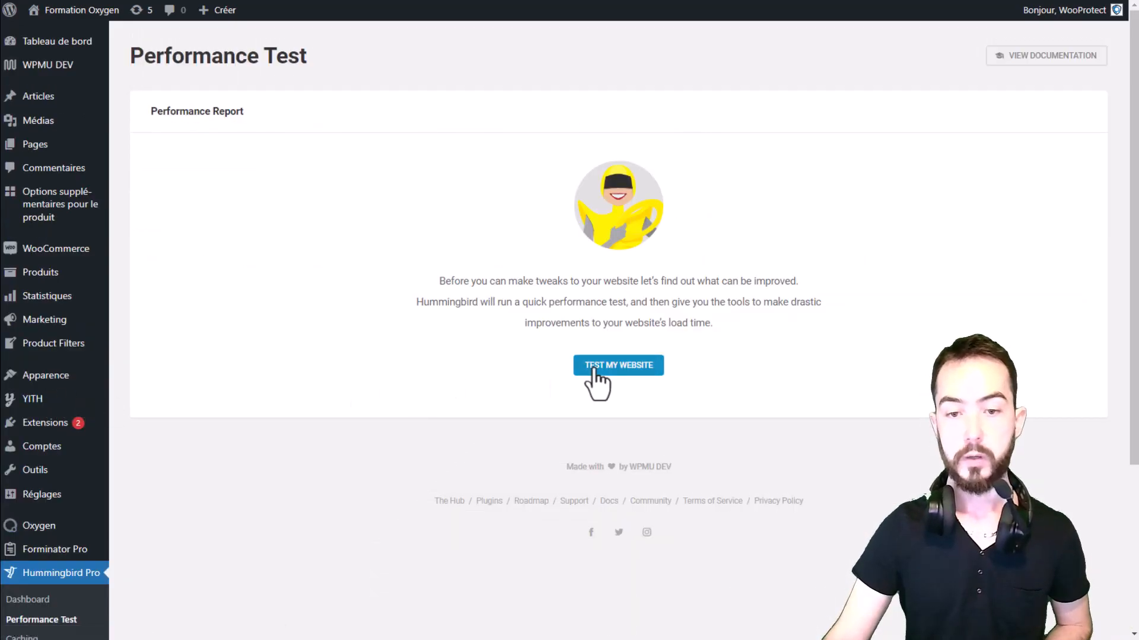
{"action": "left_click", "coordinate": [585, 364]}
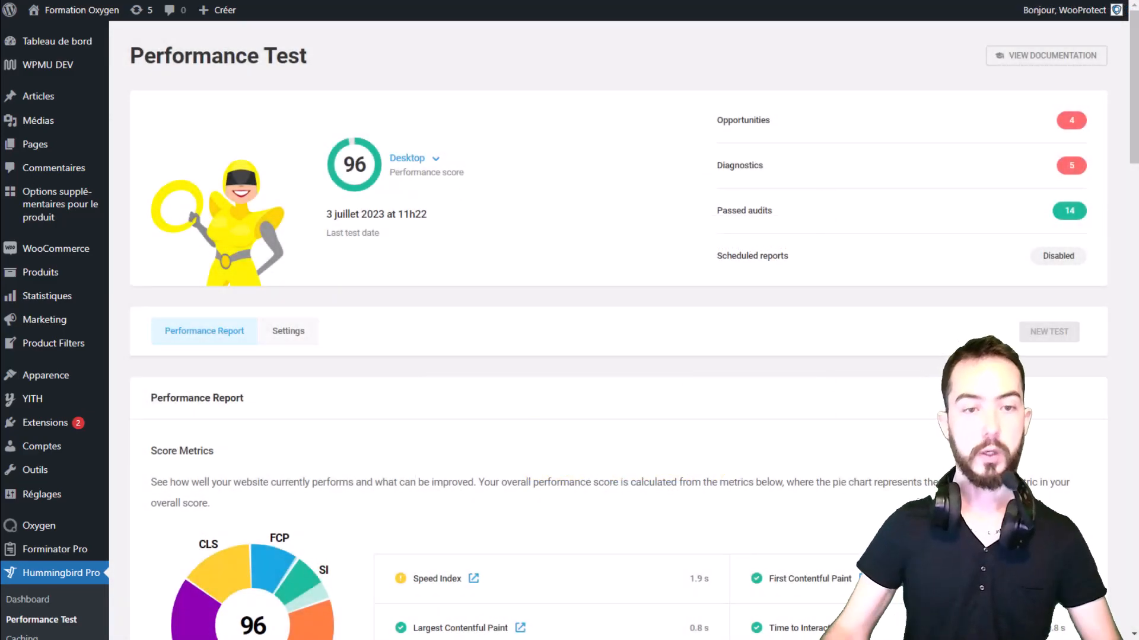
Check the Performance Test score for desktop, view the Mobile results, and return to the Desktop results
{"action": "mouse_move", "coordinate": [350, 168]}
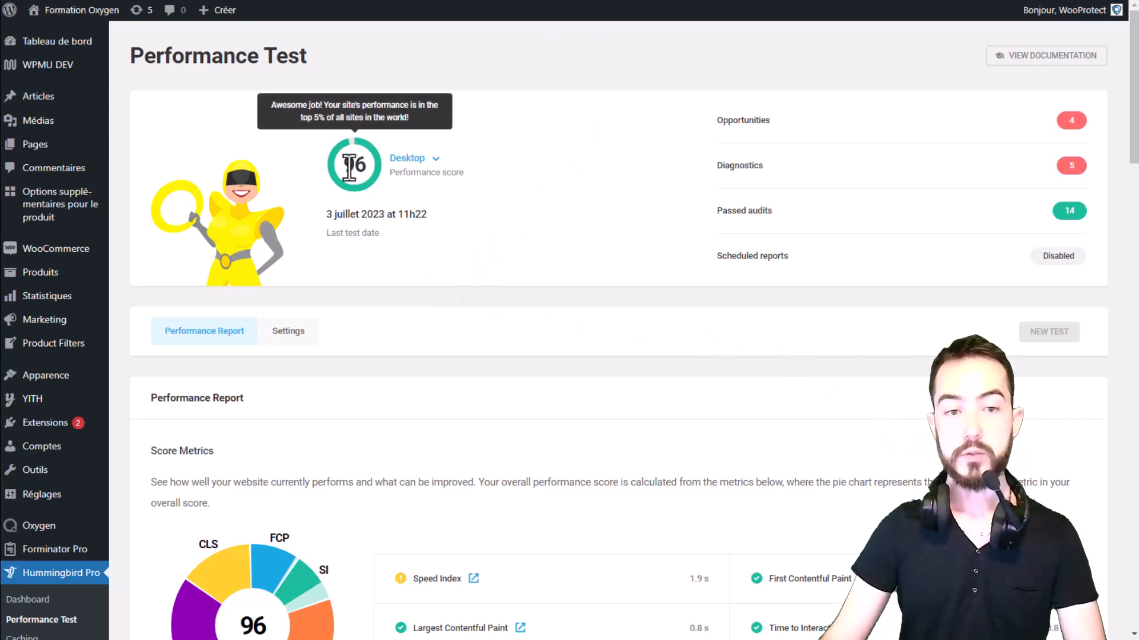
{"action": "left_click", "coordinate": [410, 158]}
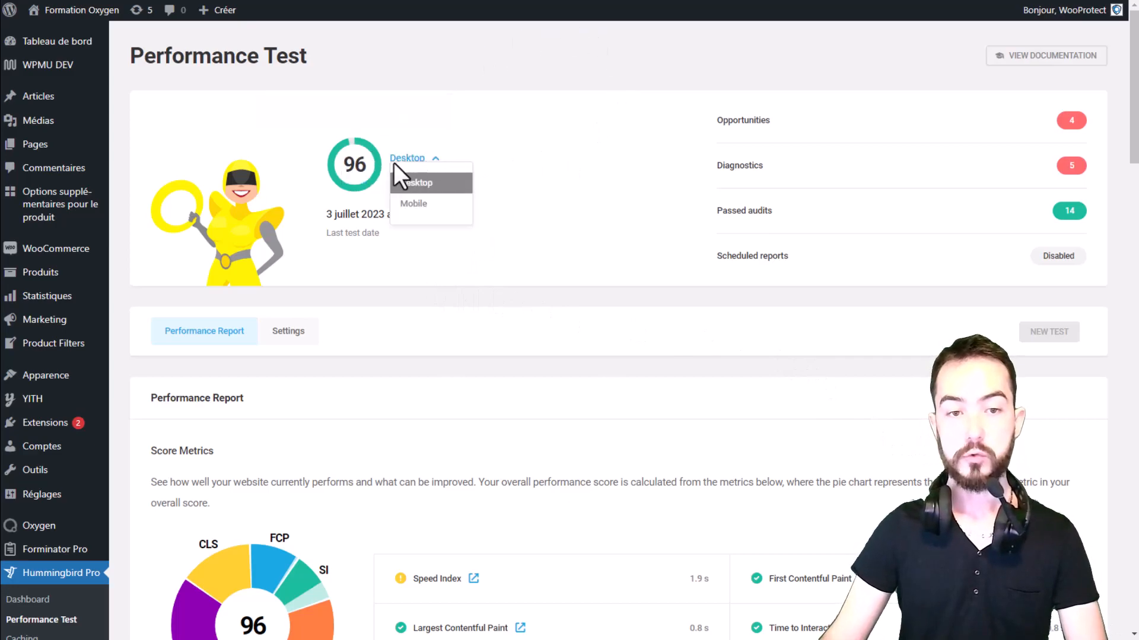
{"action": "left_click", "coordinate": [415, 204]}
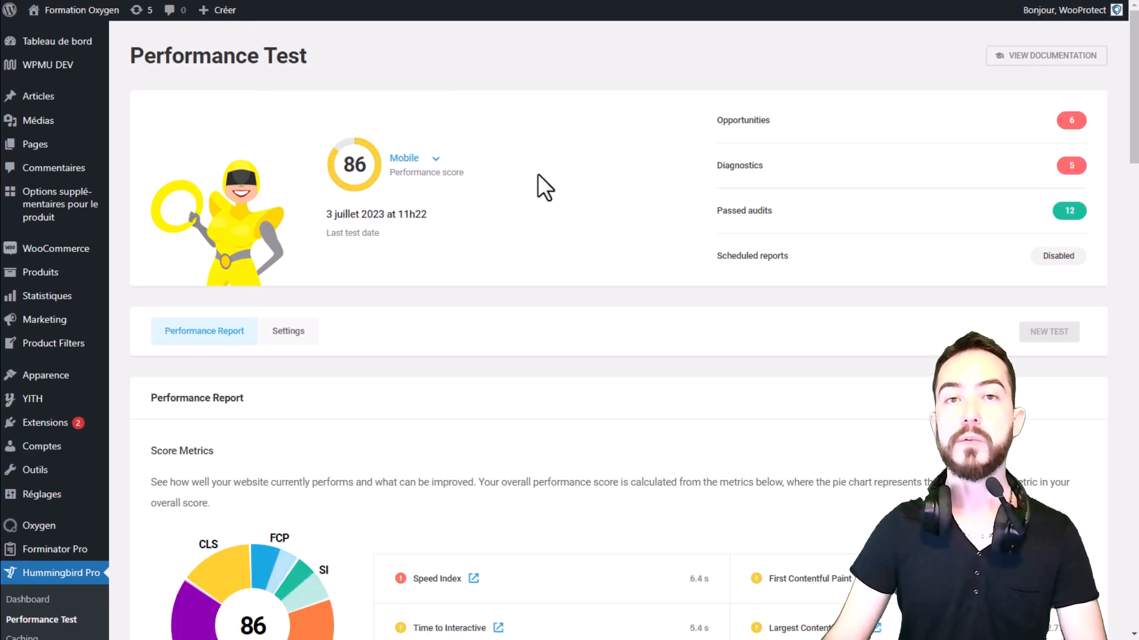
{"action": "left_click", "coordinate": [422, 159]}
{"action": "left_click", "coordinate": [417, 184]}
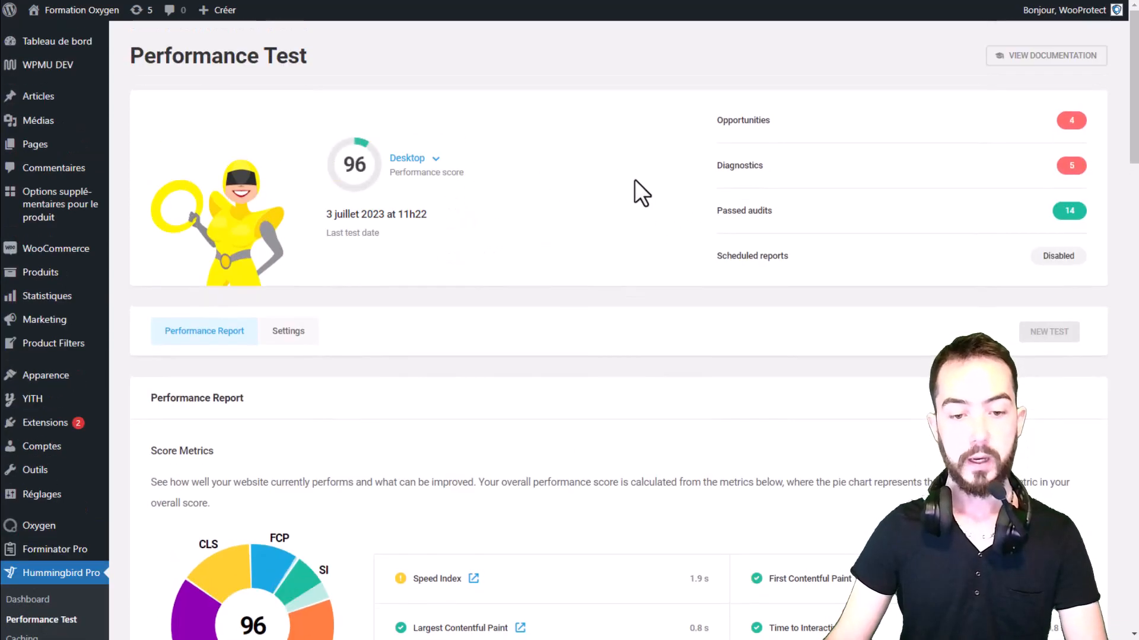
Examine the Speed Index metric in the performance report and read its documentation on Chrome Developers
{"action": "scroll", "coordinate": [635, 190], "scroll_direction": "down", "scroll_amount": 5}
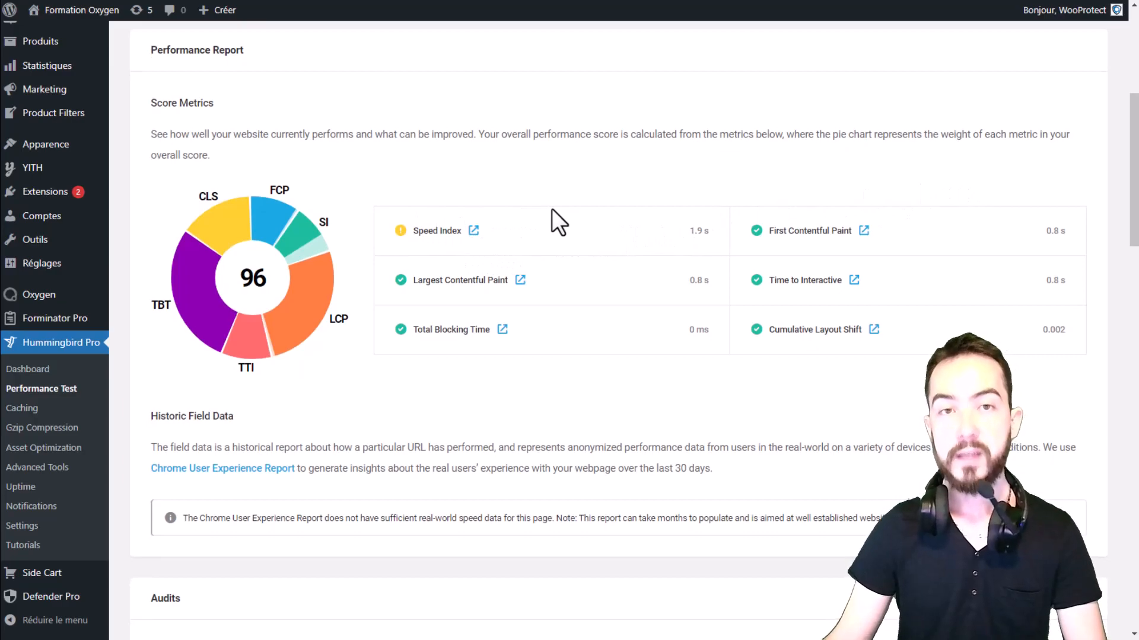
{"action": "left_click_drag", "start_coordinate": [415, 231], "coordinate": [464, 229]}
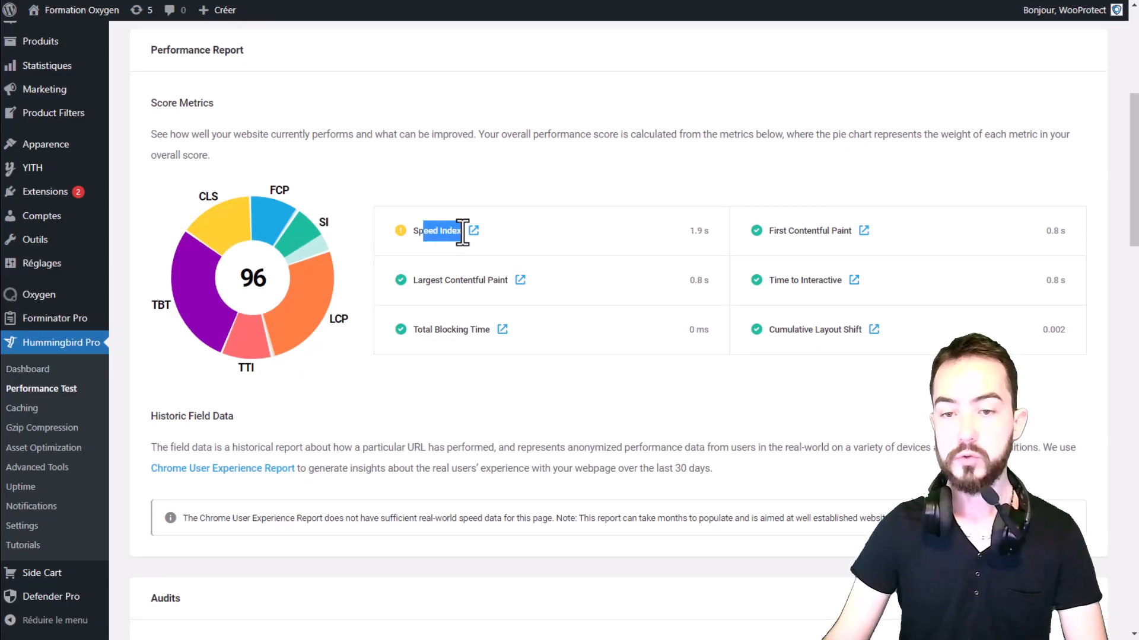
{"action": "left_click_drag", "start_coordinate": [688, 231], "coordinate": [730, 236]}
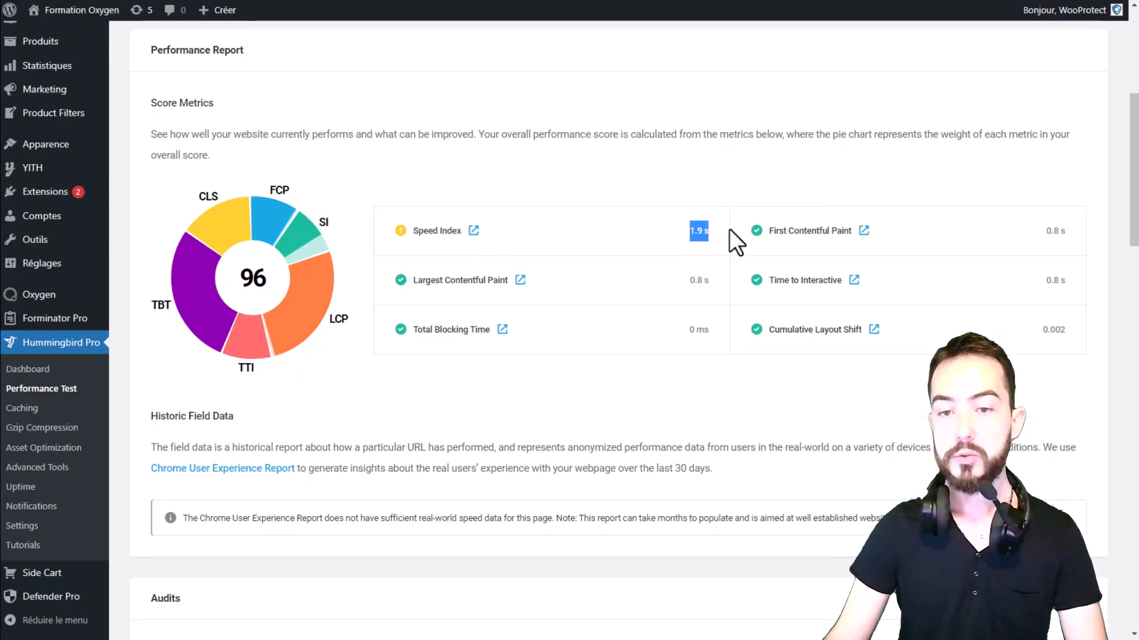
{"action": "left_click", "coordinate": [473, 237]}
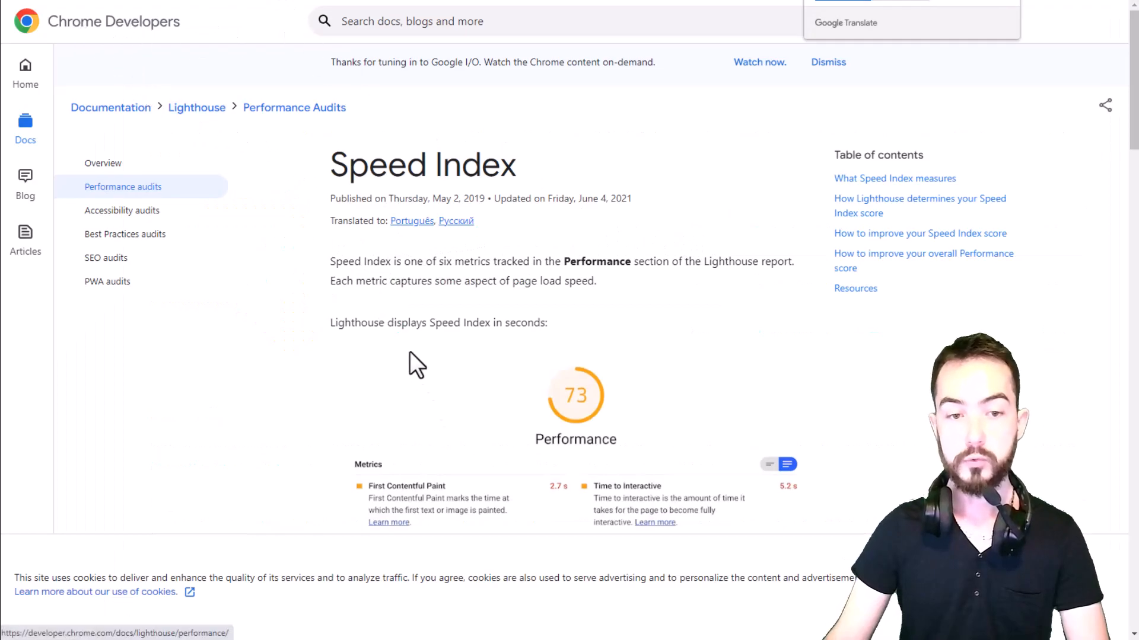
{"action": "left_click_drag", "start_coordinate": [330, 262], "coordinate": [571, 308]}
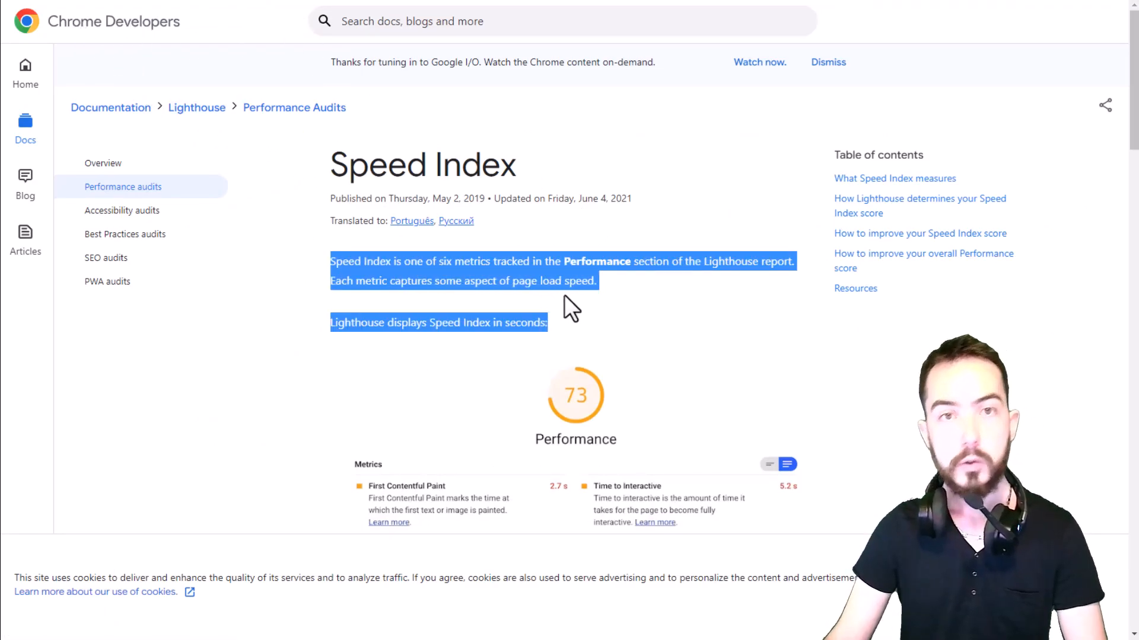
{"action": "left_click", "coordinate": [566, 296]}
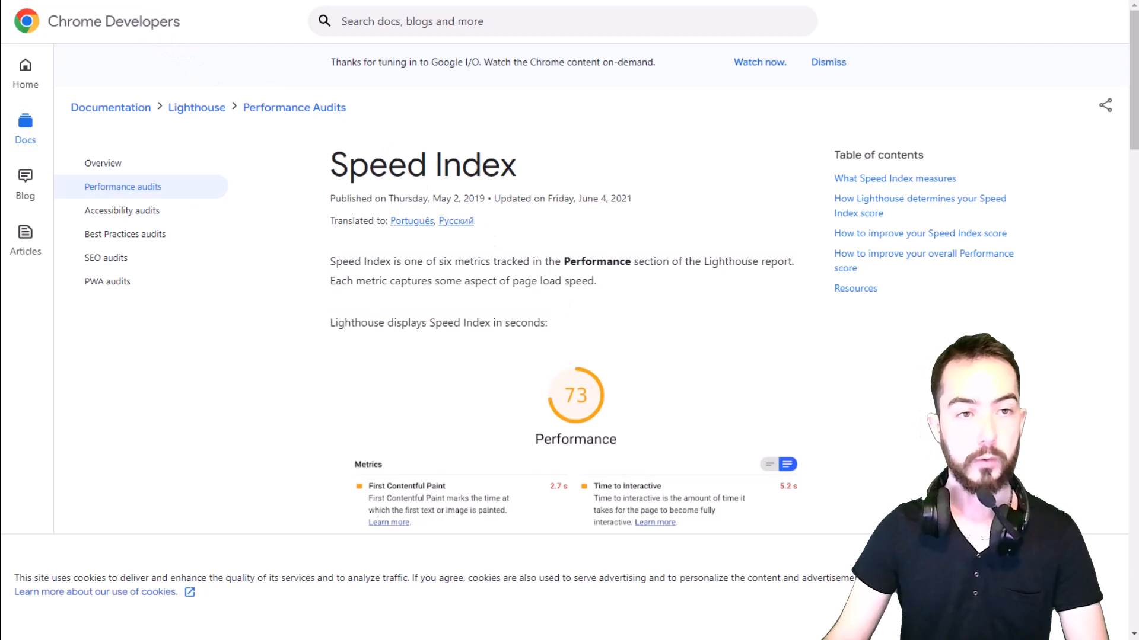
{"action": "left_click_drag", "start_coordinate": [333, 165], "coordinate": [518, 170]}
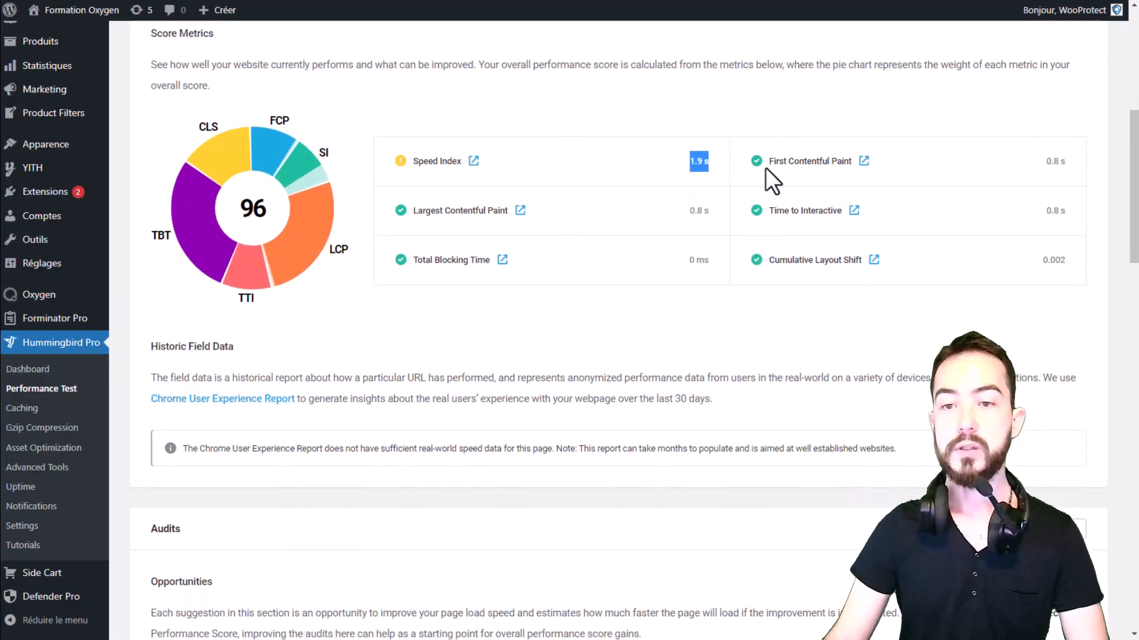
Review the First Contentful Paint and Largest Contentful Paint entries in the report's score metrics
{"action": "left_click_drag", "start_coordinate": [767, 161], "coordinate": [827, 163]}
{"action": "left_click", "coordinate": [827, 162]}
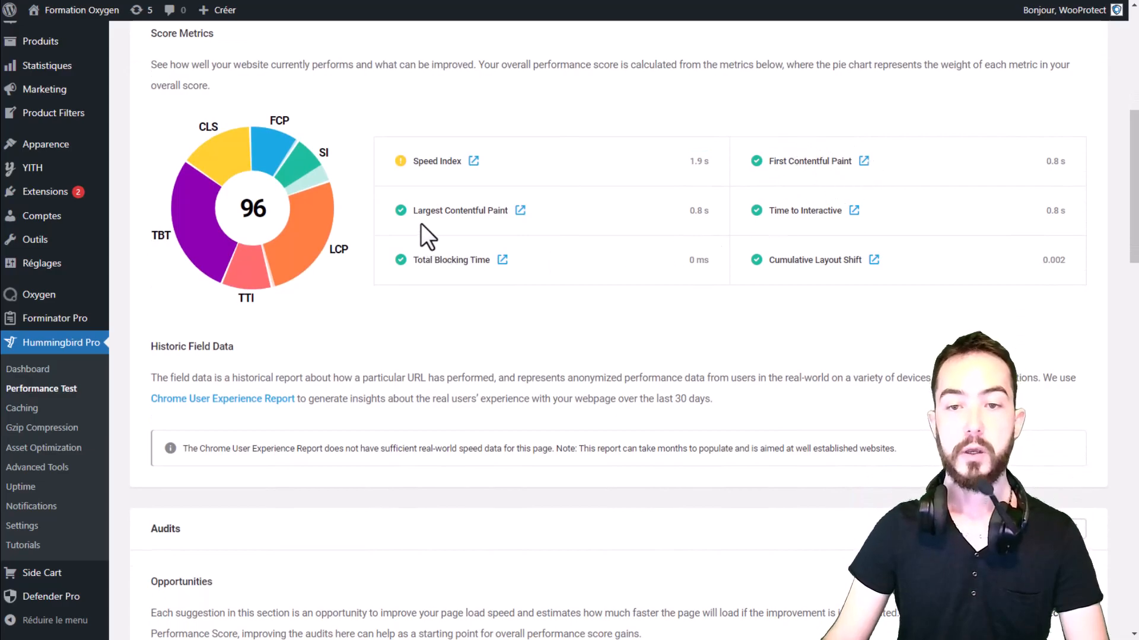
{"action": "left_click_drag", "start_coordinate": [818, 161], "coordinate": [786, 161]}
{"action": "left_click_drag", "start_coordinate": [413, 211], "coordinate": [458, 215]}
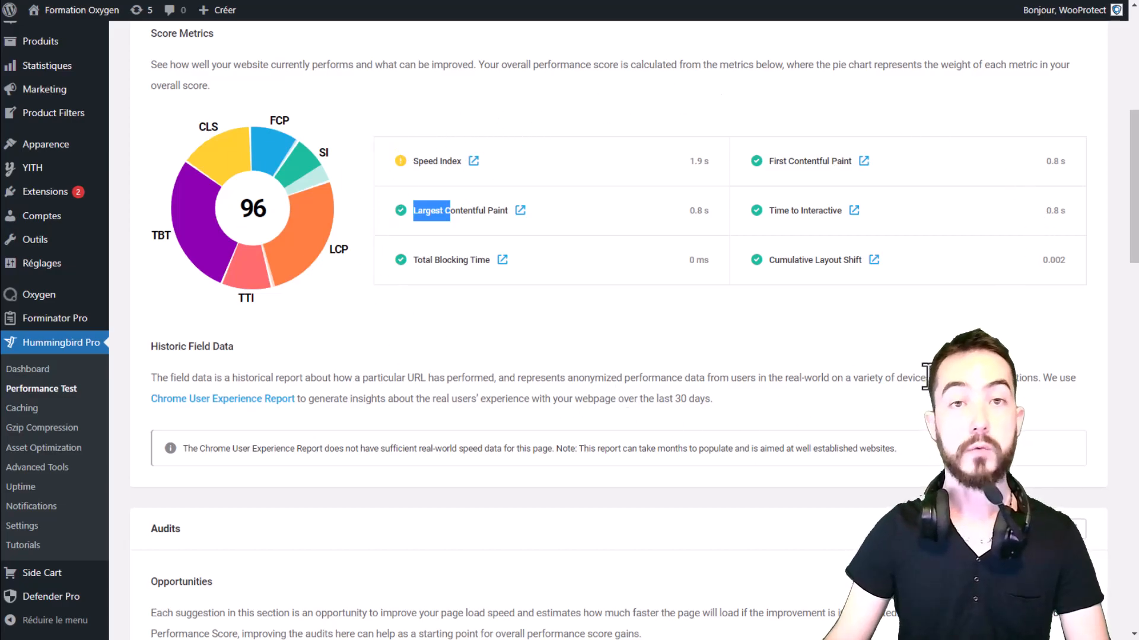
{"action": "scroll", "coordinate": [610, 229], "scroll_direction": "down", "scroll_amount": 3}
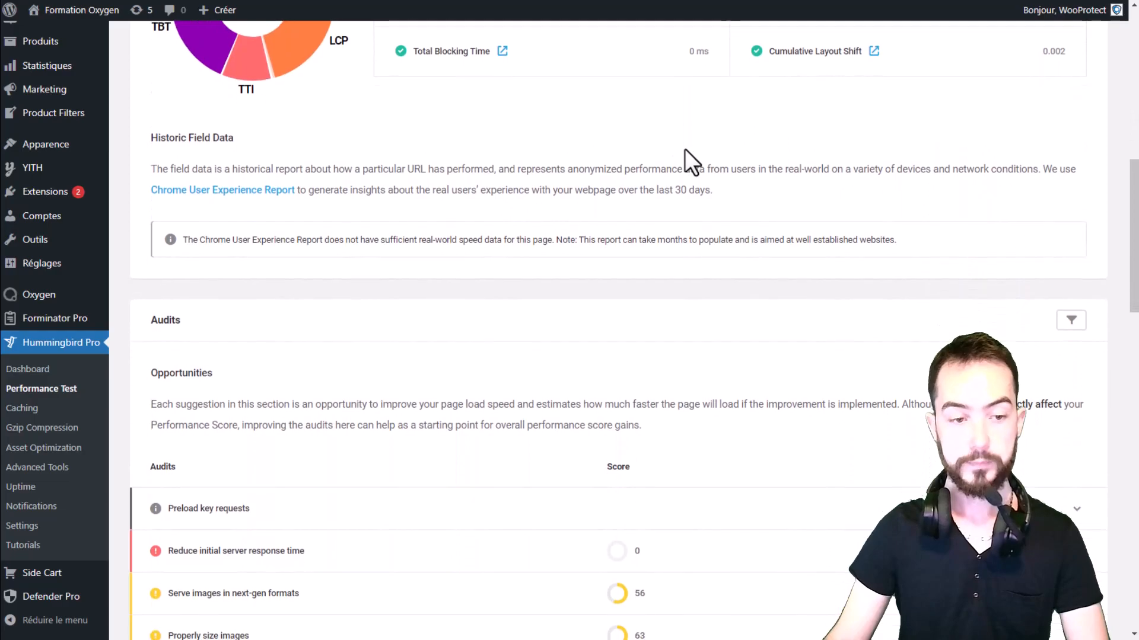
{"action": "scroll", "coordinate": [428, 210], "scroll_direction": "down", "scroll_amount": 3}
{"action": "scroll", "coordinate": [531, 243], "scroll_direction": "up", "scroll_amount": 6}
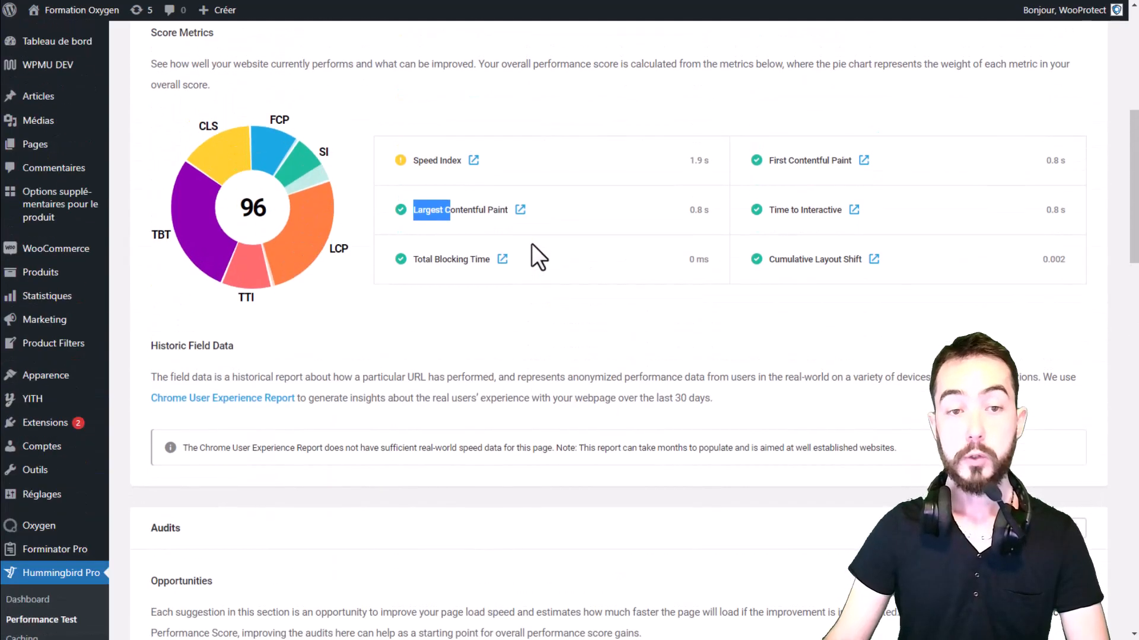
Expand the "Reduce initial server response time" audit under Opportunities, read its details and recommended fixes, and collapse it
{"action": "scroll", "coordinate": [549, 290], "scroll_direction": "down", "scroll_amount": 5}
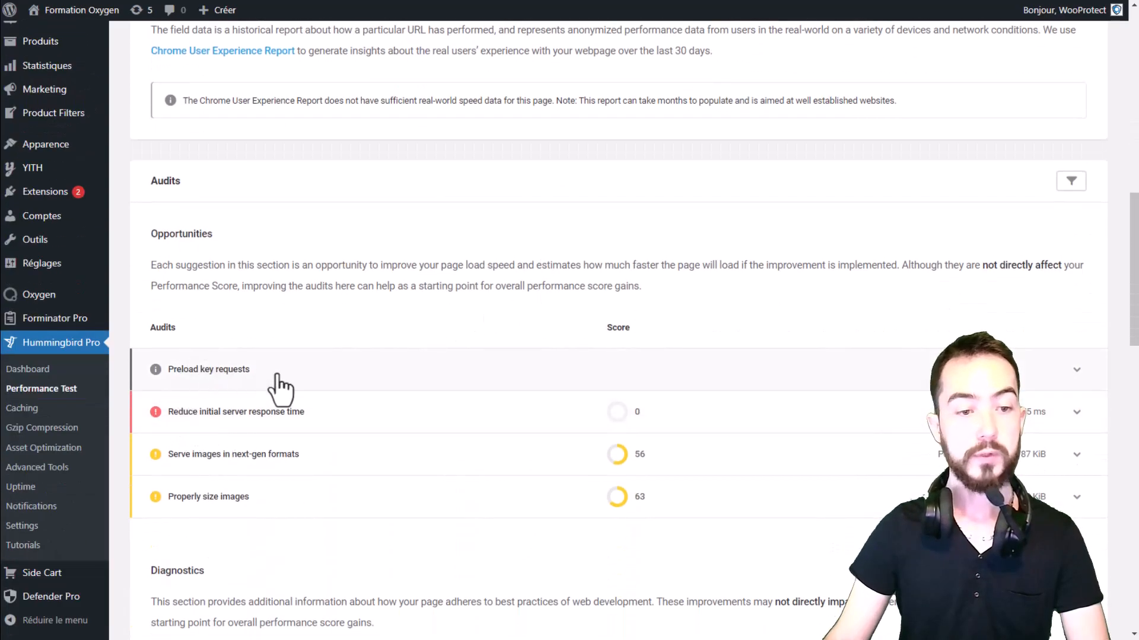
{"action": "left_click", "coordinate": [444, 425]}
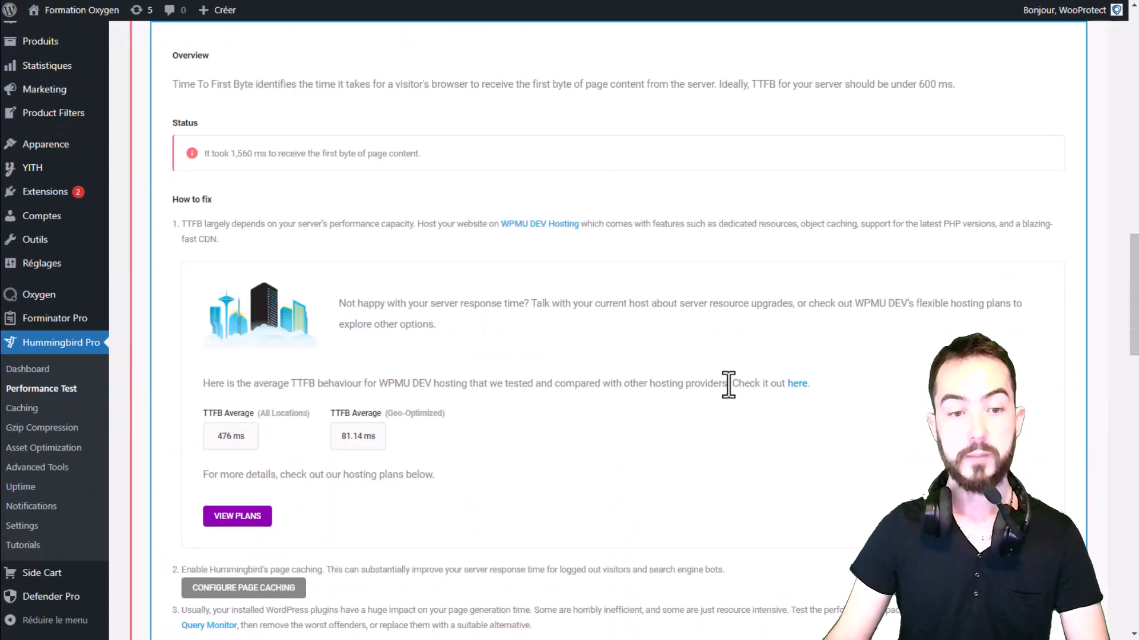
{"action": "scroll", "coordinate": [293, 225], "scroll_direction": "up", "scroll_amount": 2}
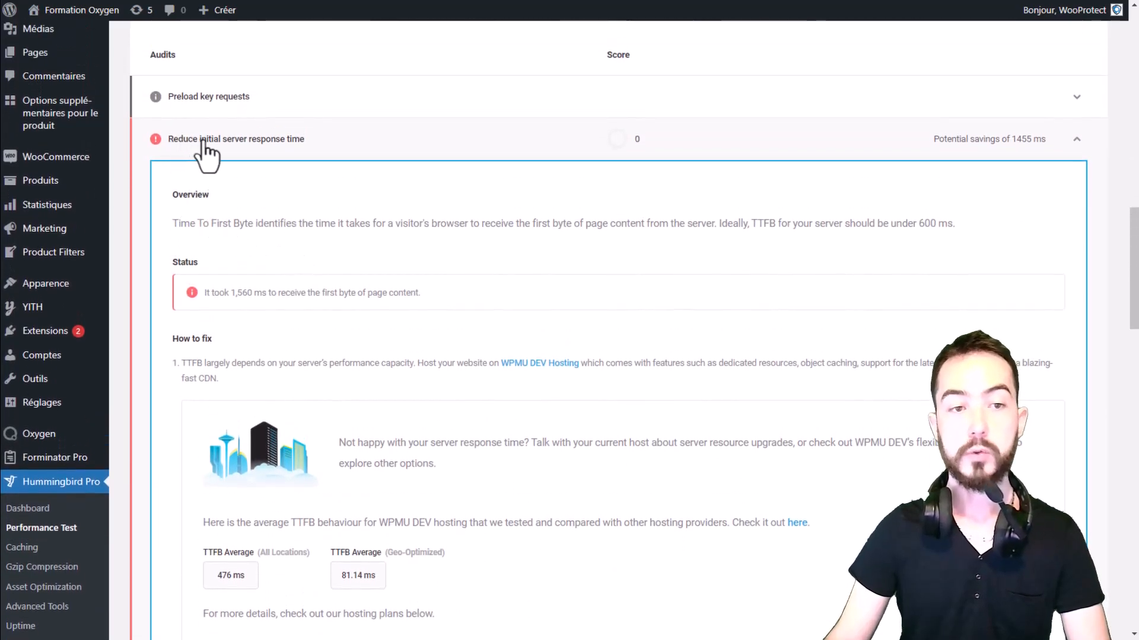
{"action": "left_click", "coordinate": [650, 153]}
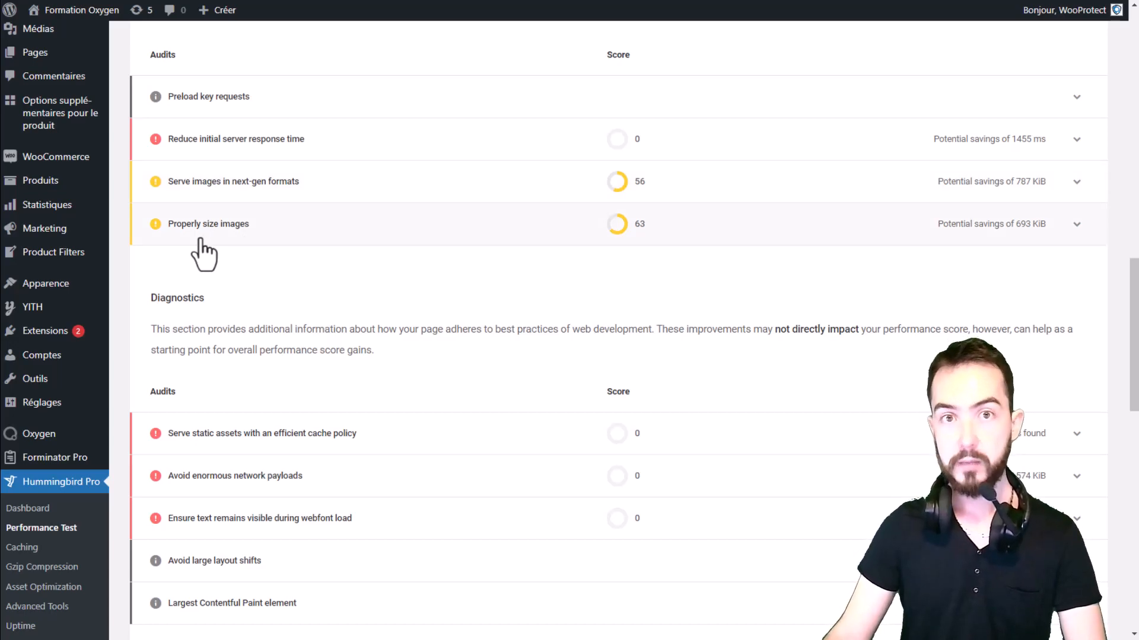
Look through the Diagnostics and Passed Audits sections of the performance report
{"action": "scroll", "coordinate": [203, 255], "scroll_direction": "down", "scroll_amount": 3}
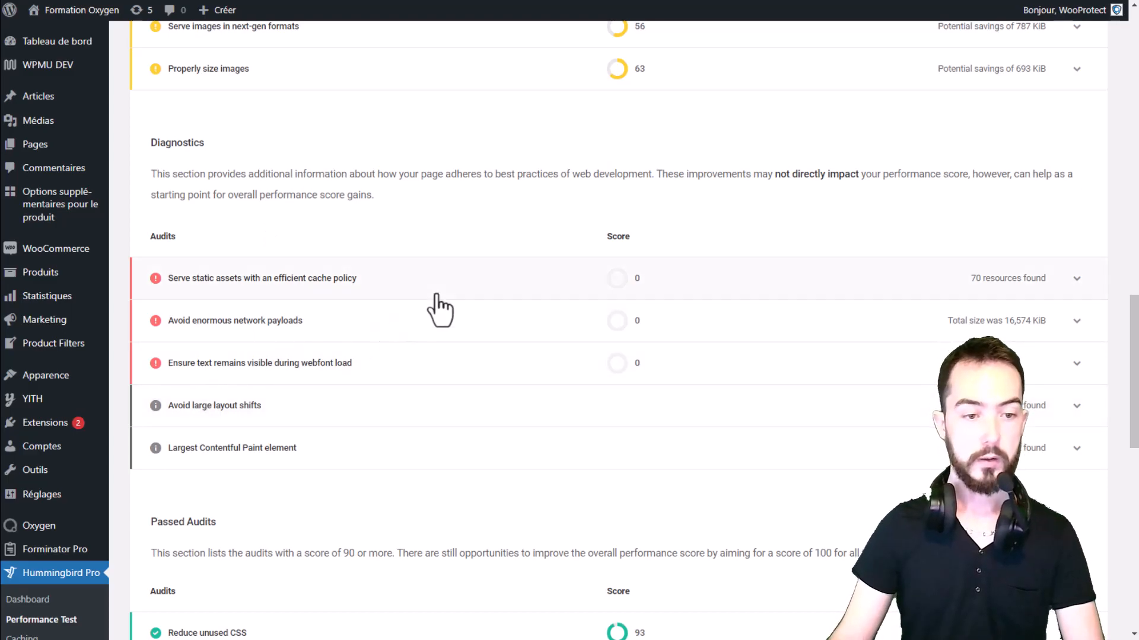
{"action": "scroll", "coordinate": [498, 266], "scroll_direction": "down", "scroll_amount": 7}
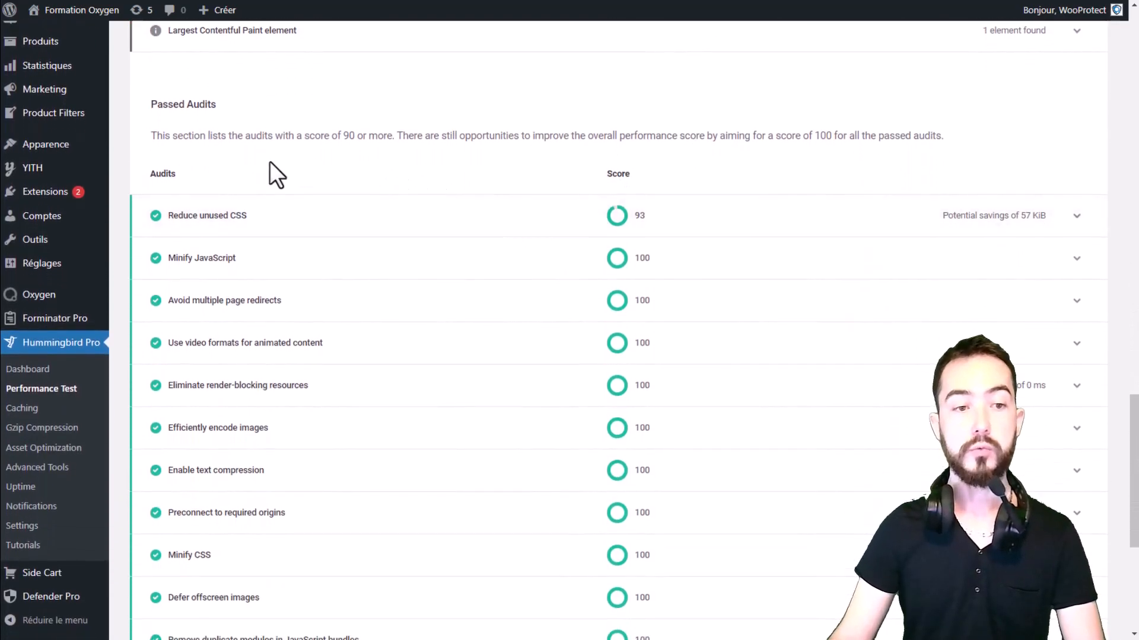
{"action": "scroll", "coordinate": [261, 287], "scroll_direction": "down", "scroll_amount": 3}
{"action": "scroll", "coordinate": [270, 178], "scroll_direction": "down", "scroll_amount": 1}
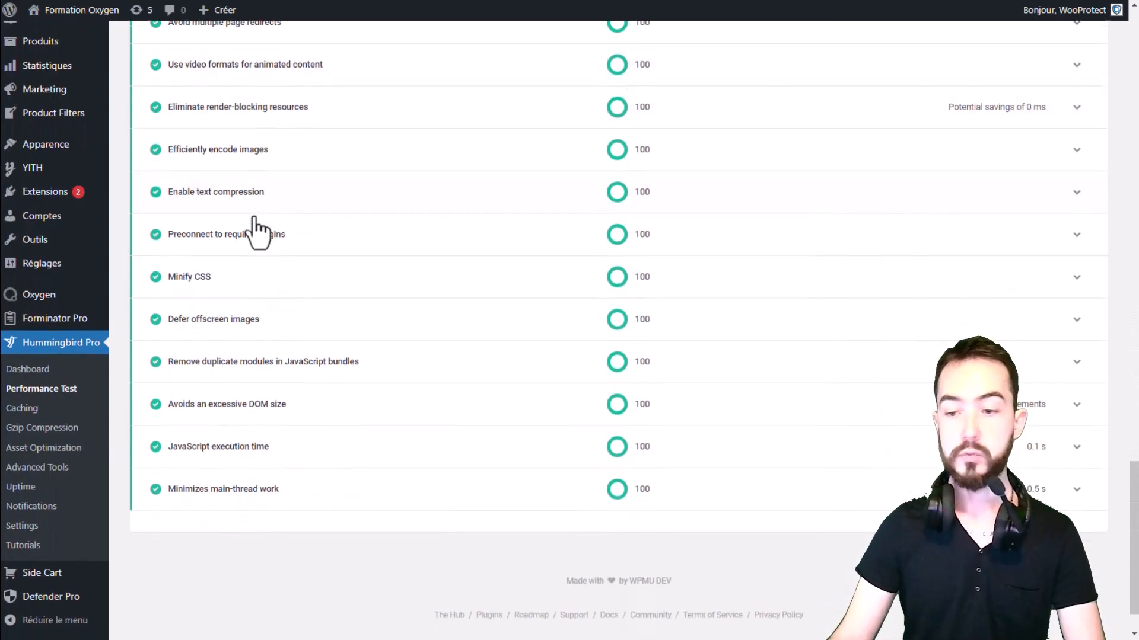
Return to the score metrics overview, and open Hummingbird's Caching page
{"action": "scroll", "coordinate": [374, 354], "scroll_direction": "up", "scroll_amount": 15}
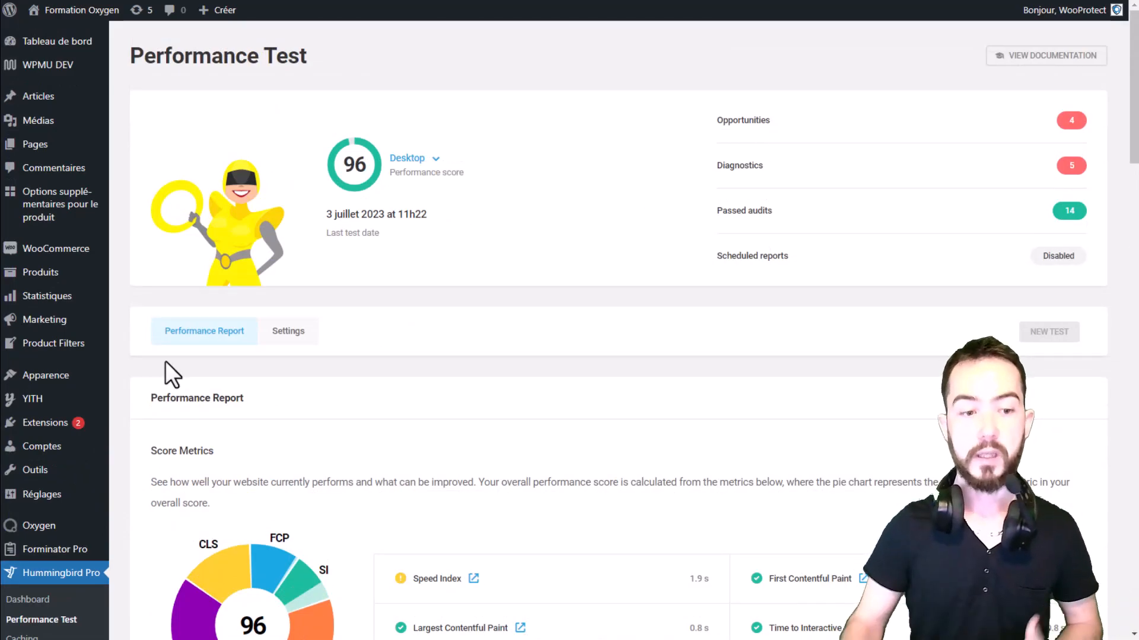
{"action": "scroll", "coordinate": [118, 368], "scroll_direction": "down", "scroll_amount": 5}
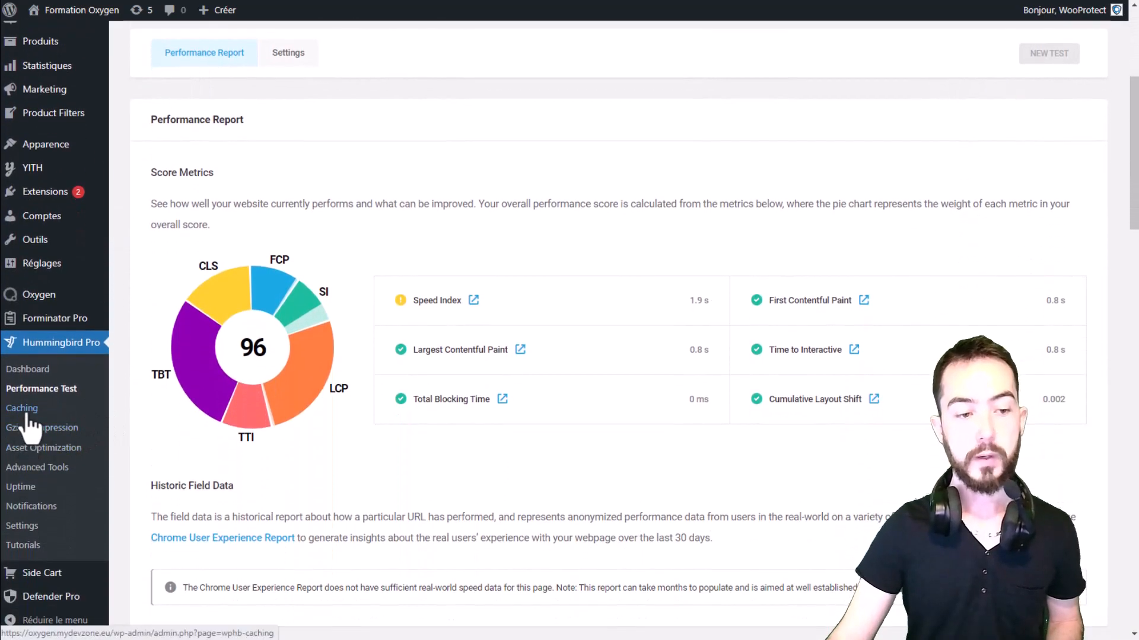
{"action": "left_click", "coordinate": [27, 415]}
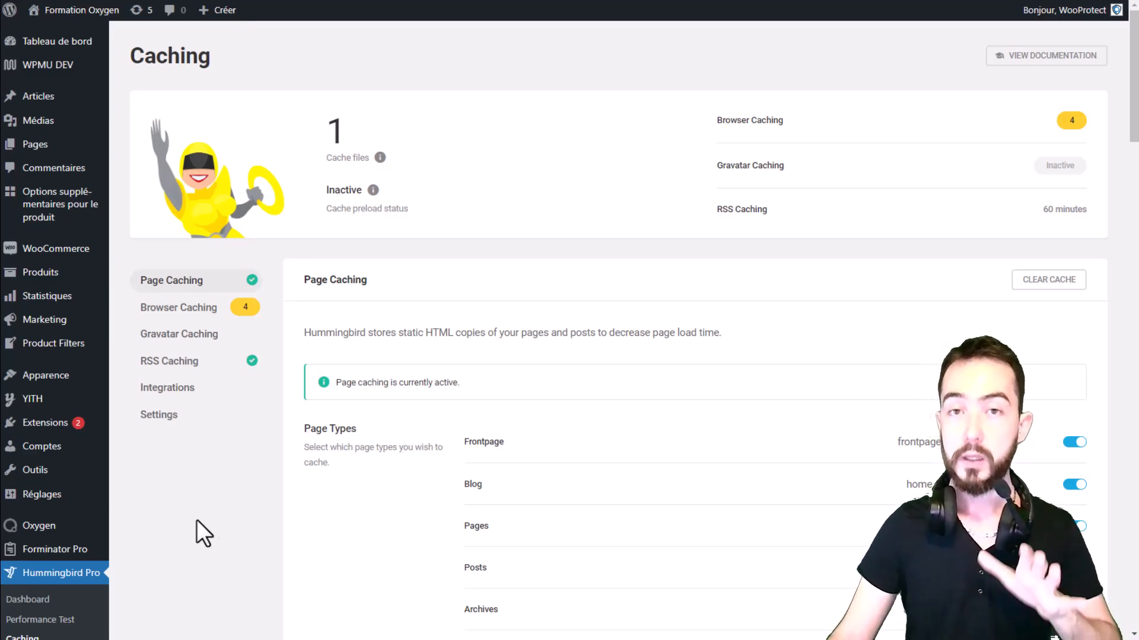
Switch page caching for the Produits page type off and back on in the Page Types settings
{"action": "scroll", "coordinate": [198, 447], "scroll_direction": "down", "scroll_amount": 1}
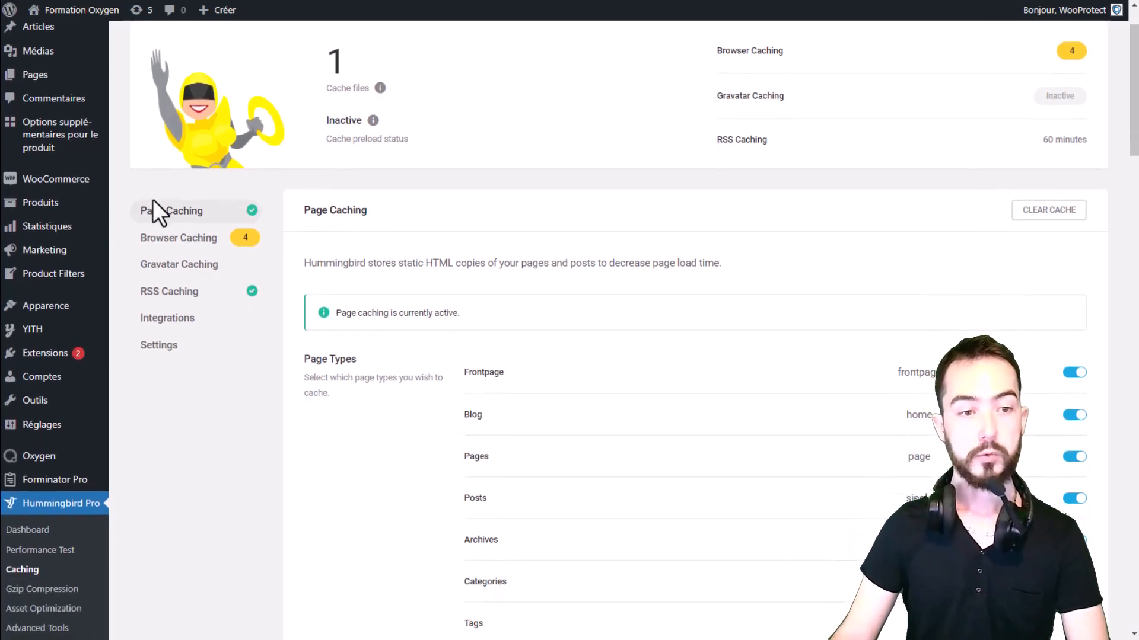
{"action": "scroll", "coordinate": [569, 255], "scroll_direction": "down", "scroll_amount": 2}
{"action": "scroll", "coordinate": [1008, 232], "scroll_direction": "down", "scroll_amount": 1}
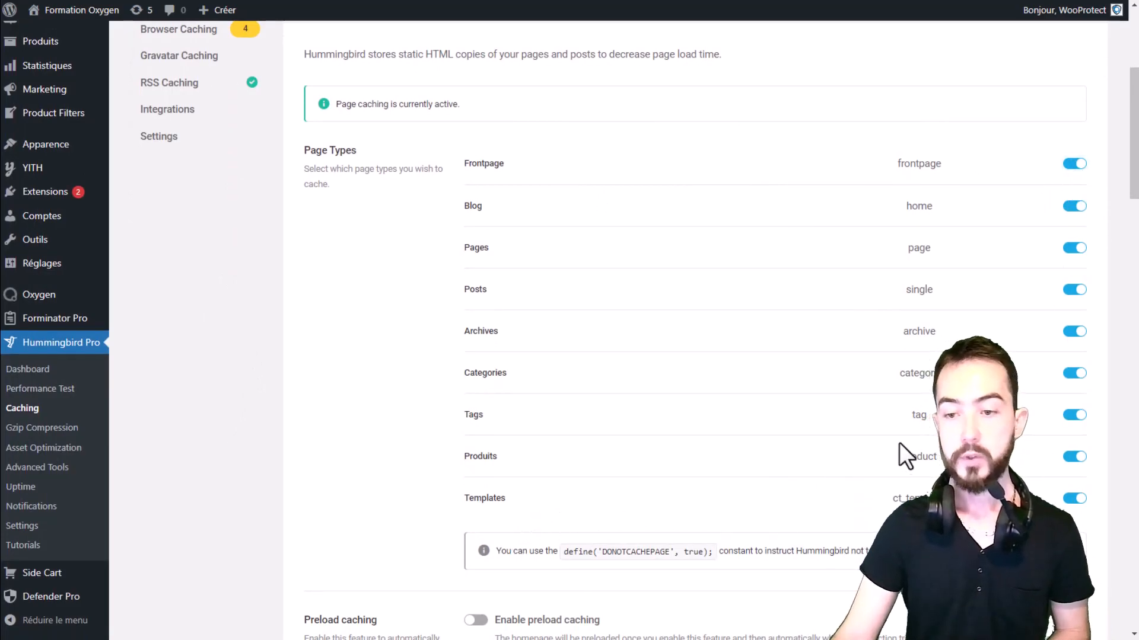
{"action": "left_click", "coordinate": [1074, 457]}
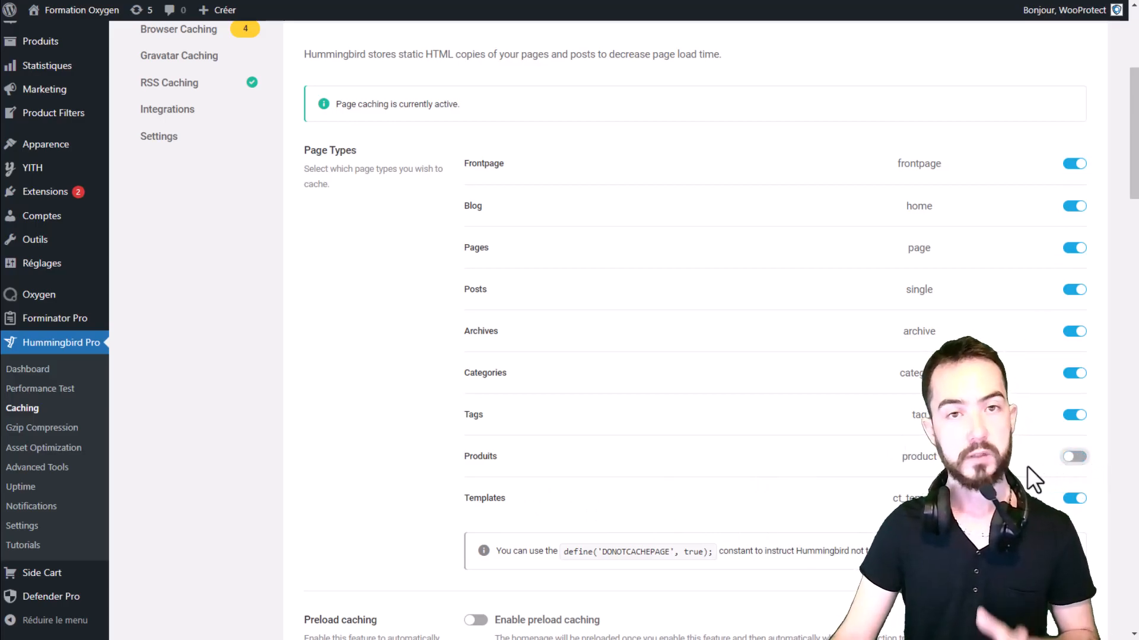
{"action": "left_click", "coordinate": [1073, 456]}
Enable preload caching and translate the settings page into French
{"action": "scroll", "coordinate": [796, 328], "scroll_direction": "down", "scroll_amount": 6}
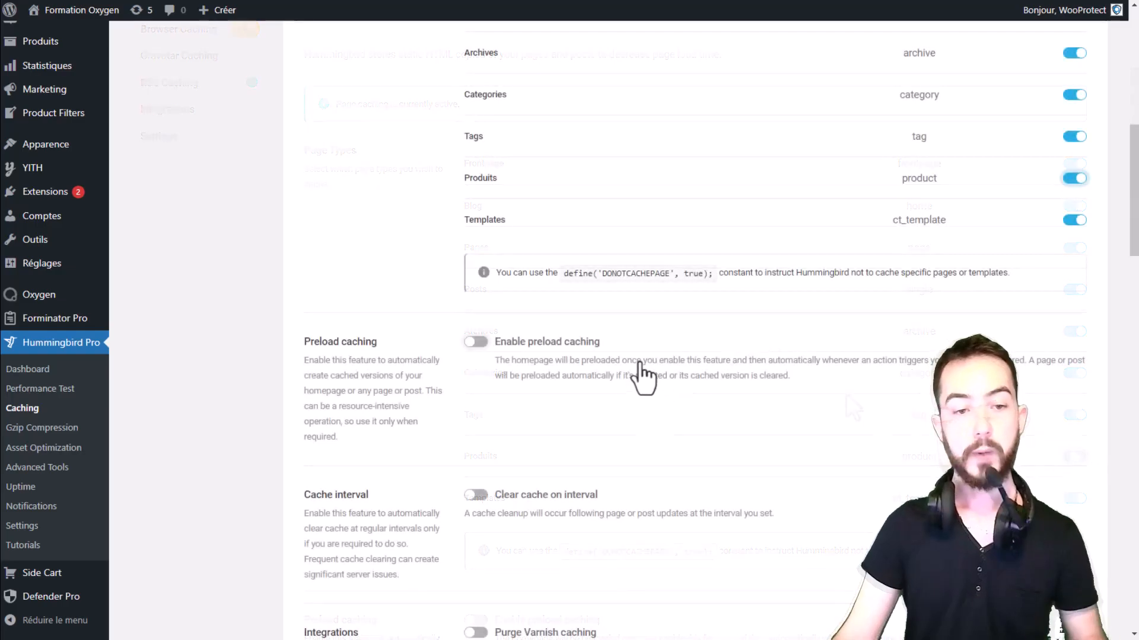
{"action": "left_click", "coordinate": [475, 203]}
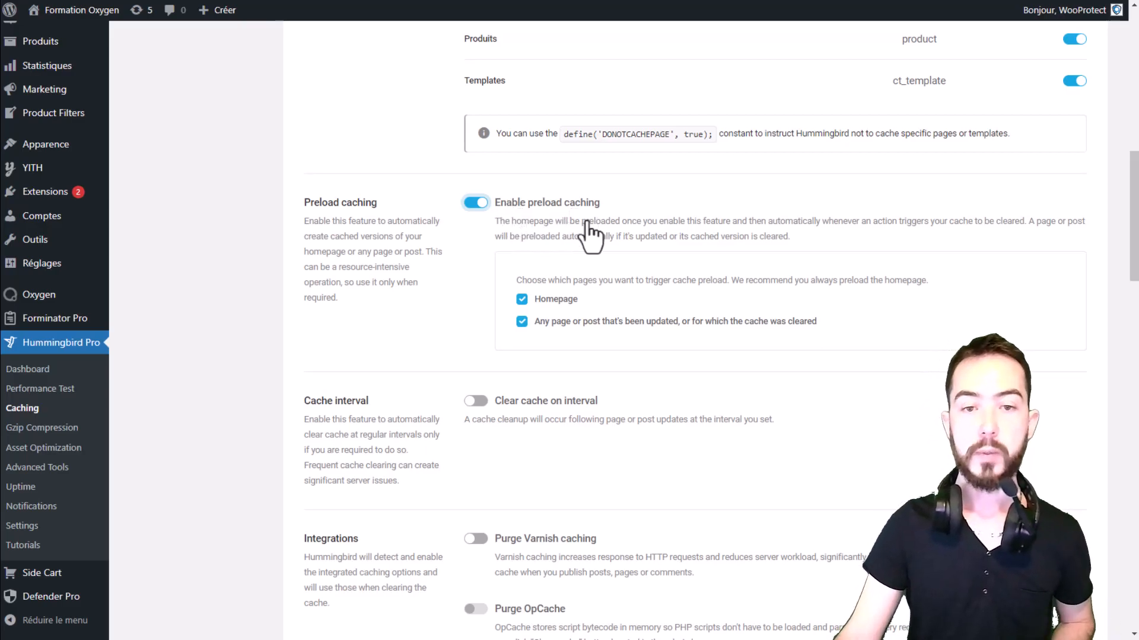
{"action": "left_click_drag", "start_coordinate": [697, 236], "coordinate": [748, 236]}
{"action": "right_click", "coordinate": [749, 235]}
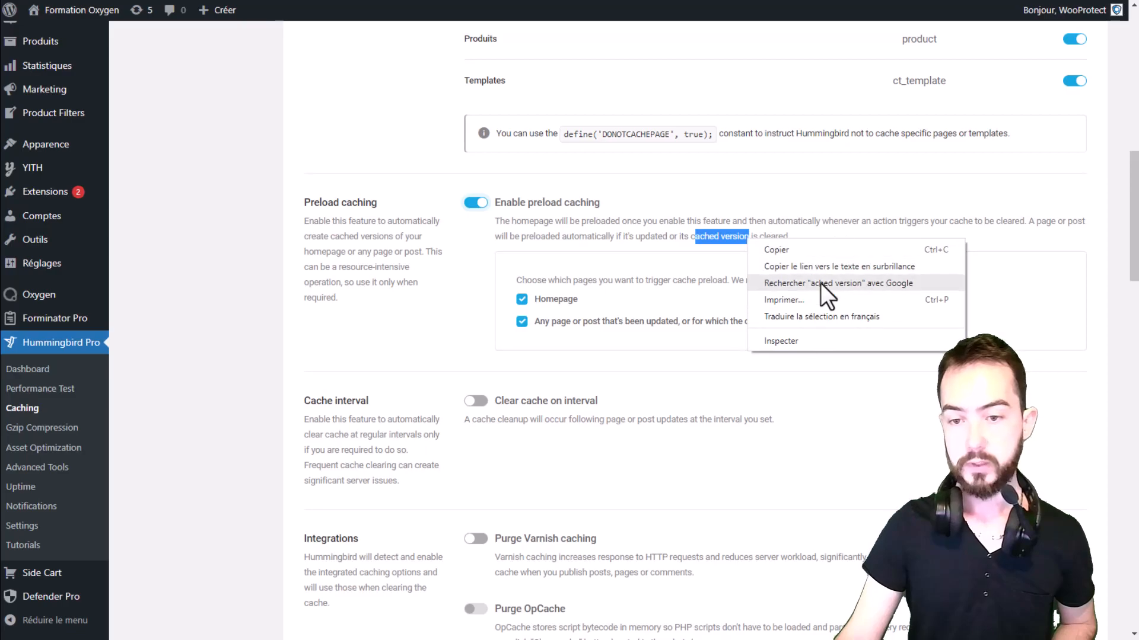
{"action": "right_click", "coordinate": [847, 217]}
{"action": "left_click", "coordinate": [867, 387]}
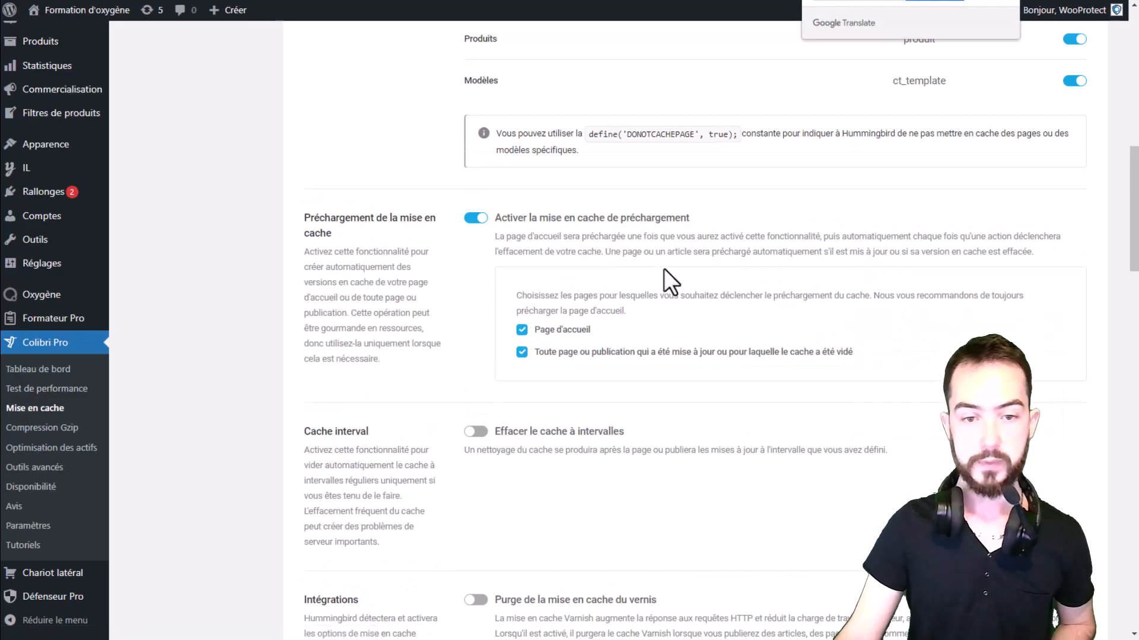
Read the preload caching options for the homepage and for updated or cleared pages, continuing to the cache interval section
{"action": "left_click_drag", "start_coordinate": [517, 296], "coordinate": [968, 297]}
{"action": "left_click", "coordinate": [746, 297]}
{"action": "left_click_drag", "start_coordinate": [521, 310], "coordinate": [625, 310]}
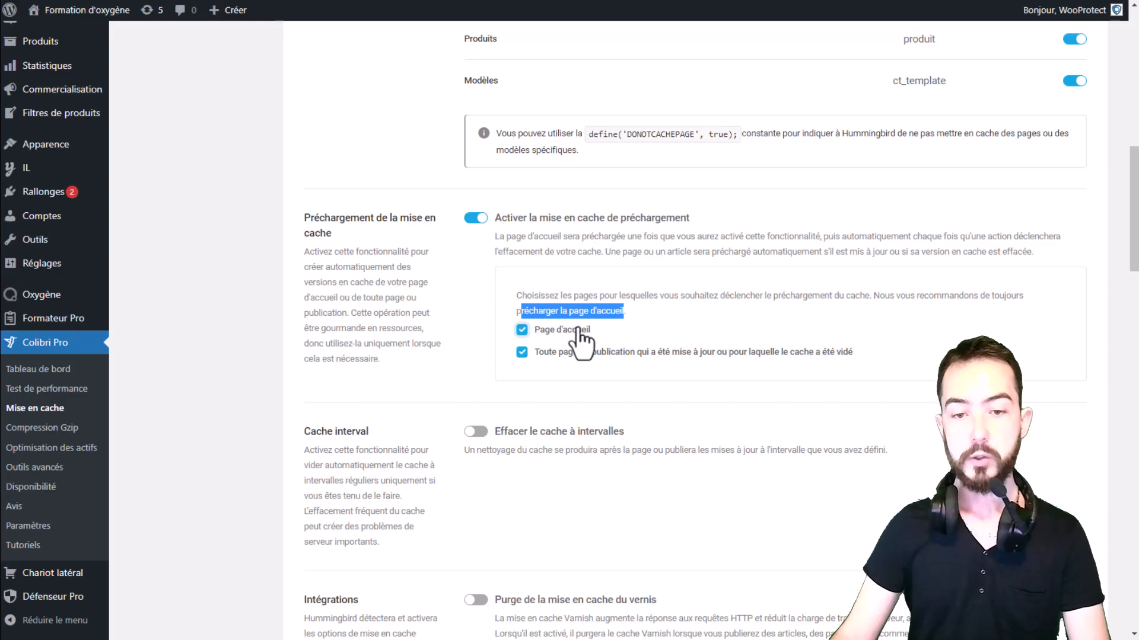
{"action": "scroll", "coordinate": [569, 336], "scroll_direction": "down", "scroll_amount": 1}
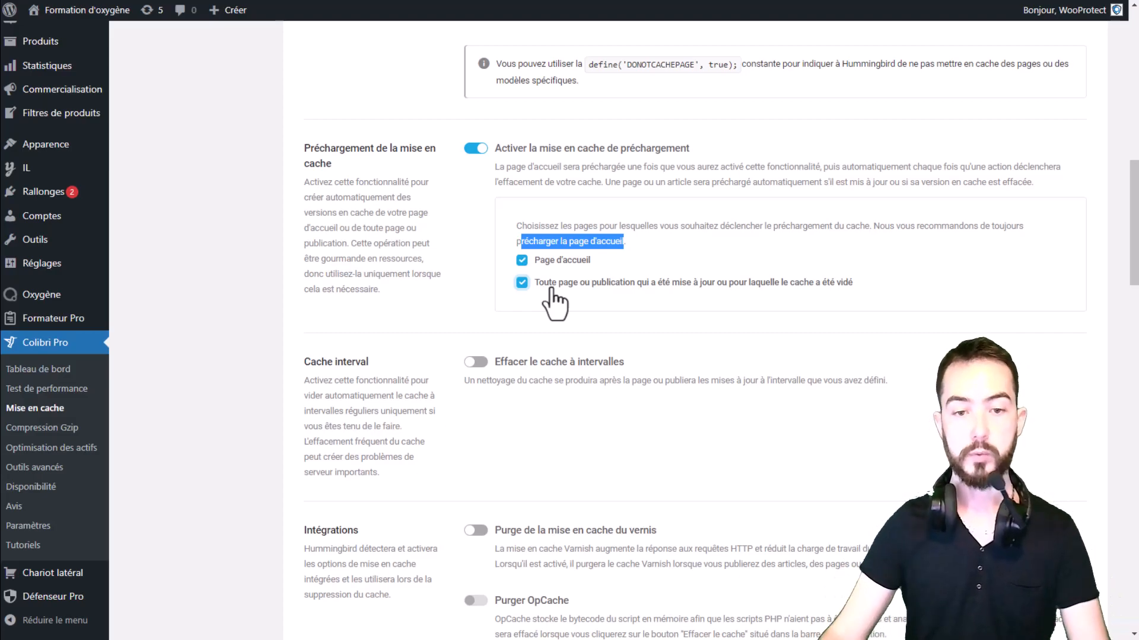
{"action": "scroll", "coordinate": [559, 284], "scroll_direction": "down", "scroll_amount": 1}
{"action": "scroll", "coordinate": [564, 300], "scroll_direction": "down", "scroll_amount": 3}
{"action": "left_click", "coordinate": [558, 350]}
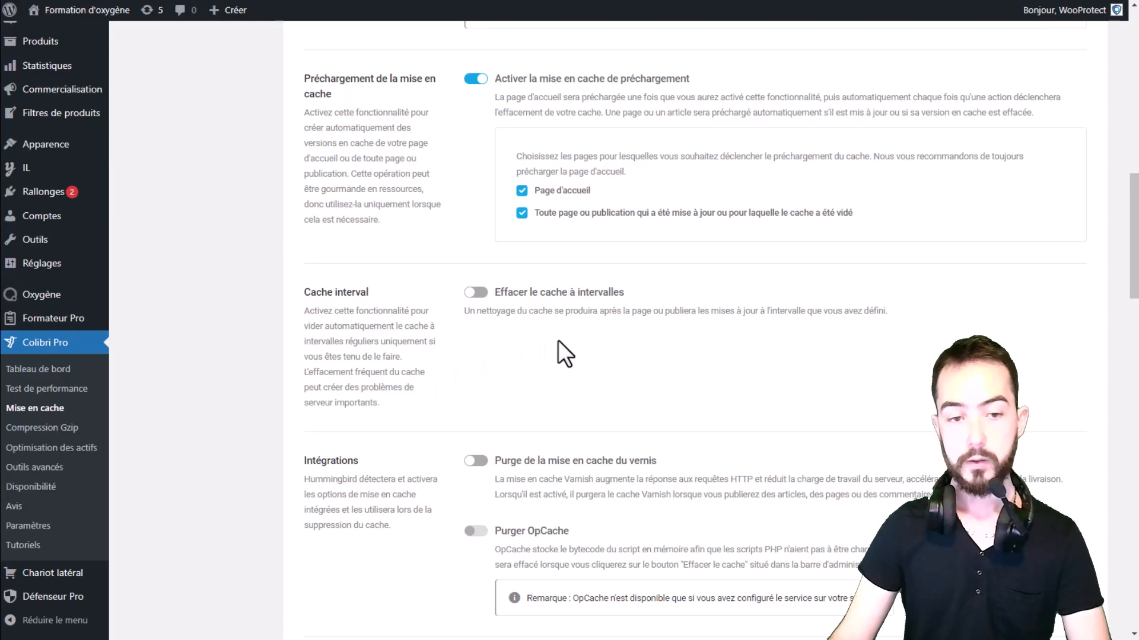
Enable clearing the cache at intervals of 30 days
{"action": "left_click", "coordinate": [474, 291]}
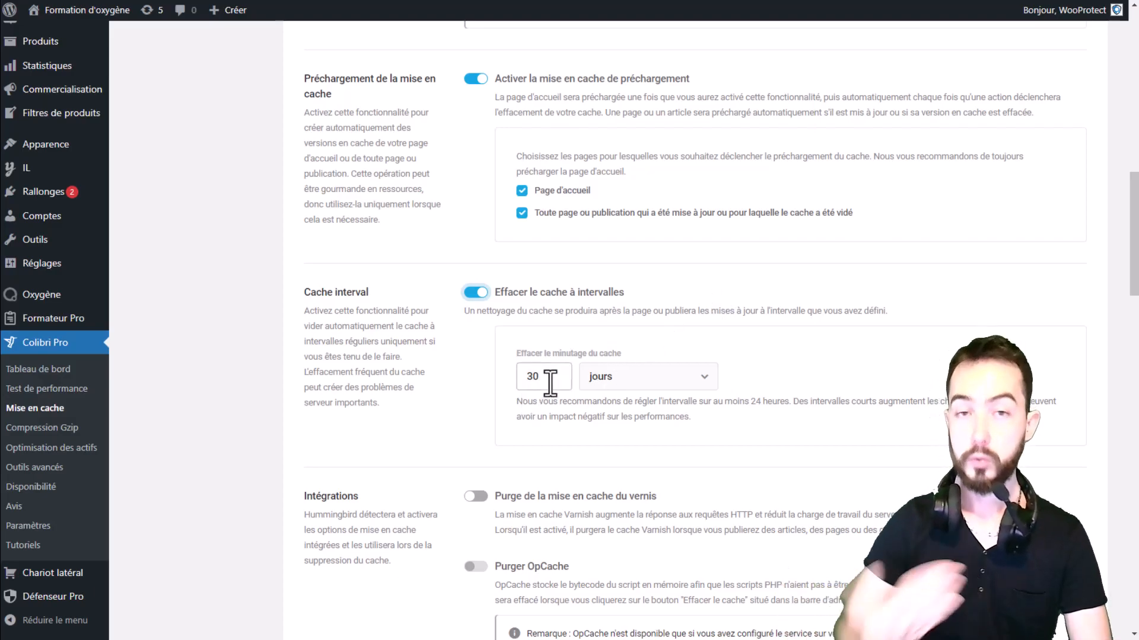
{"action": "left_click", "coordinate": [638, 380]}
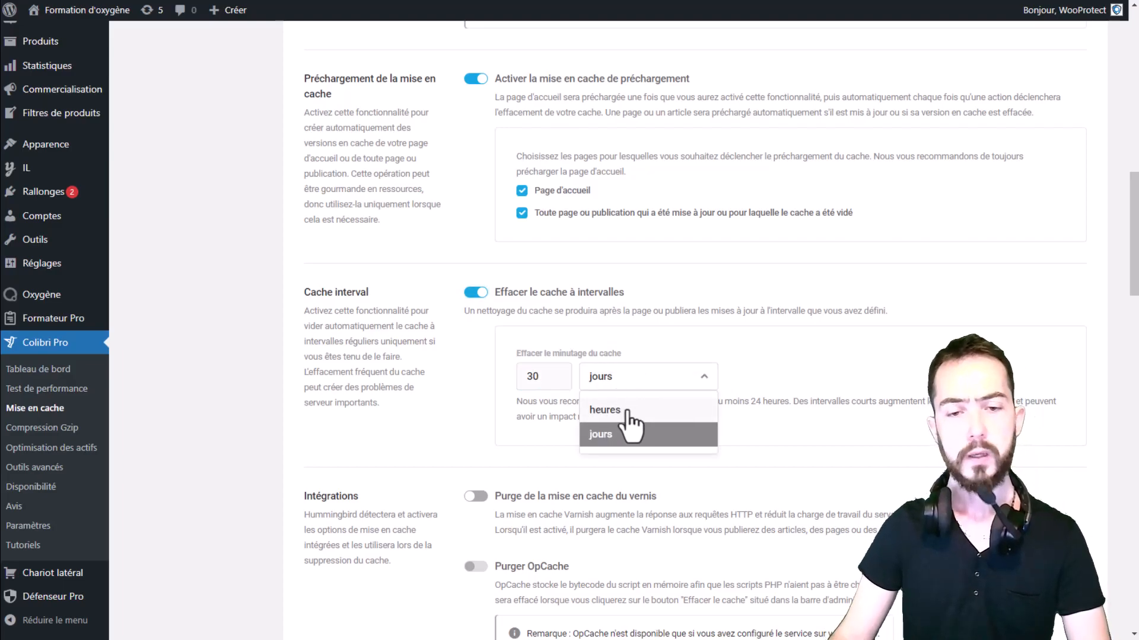
{"action": "left_click", "coordinate": [704, 365]}
{"action": "left_click", "coordinate": [793, 358]}
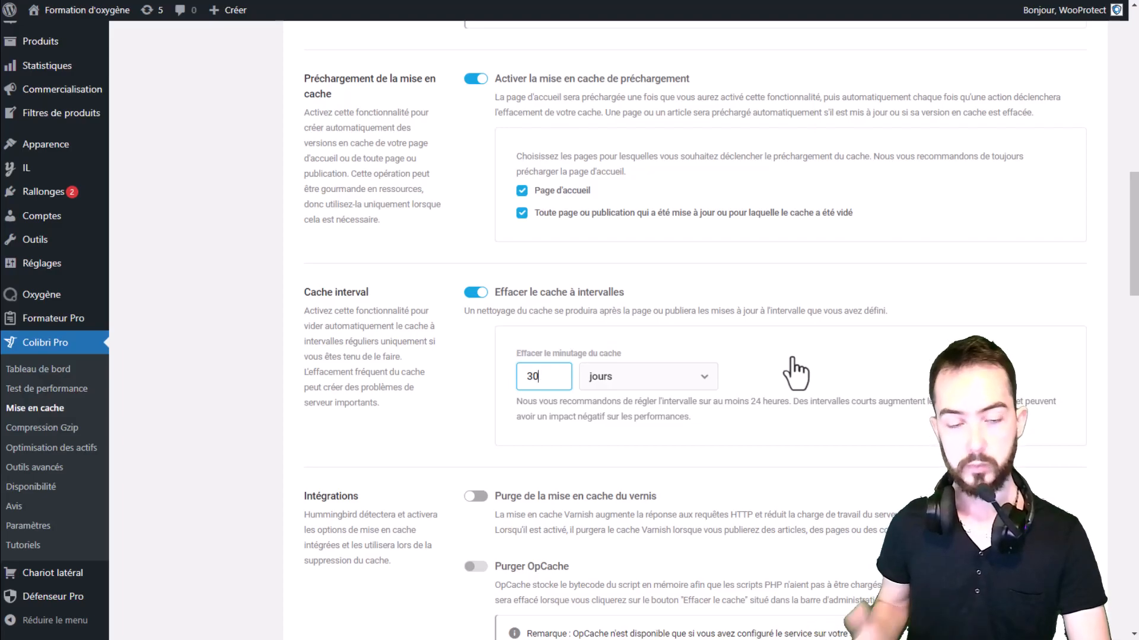
{"action": "left_click", "coordinate": [752, 331]}
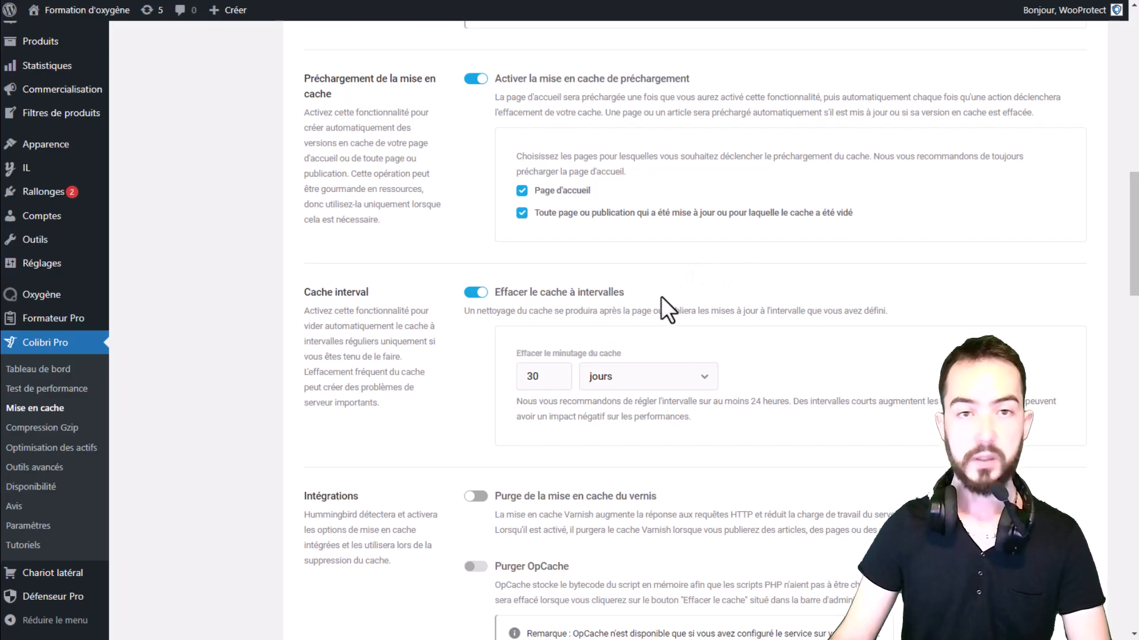
Review the Varnish and OpCache purge integrations and the setting for including logged-in users
{"action": "scroll", "coordinate": [676, 296], "scroll_direction": "down", "scroll_amount": 2}
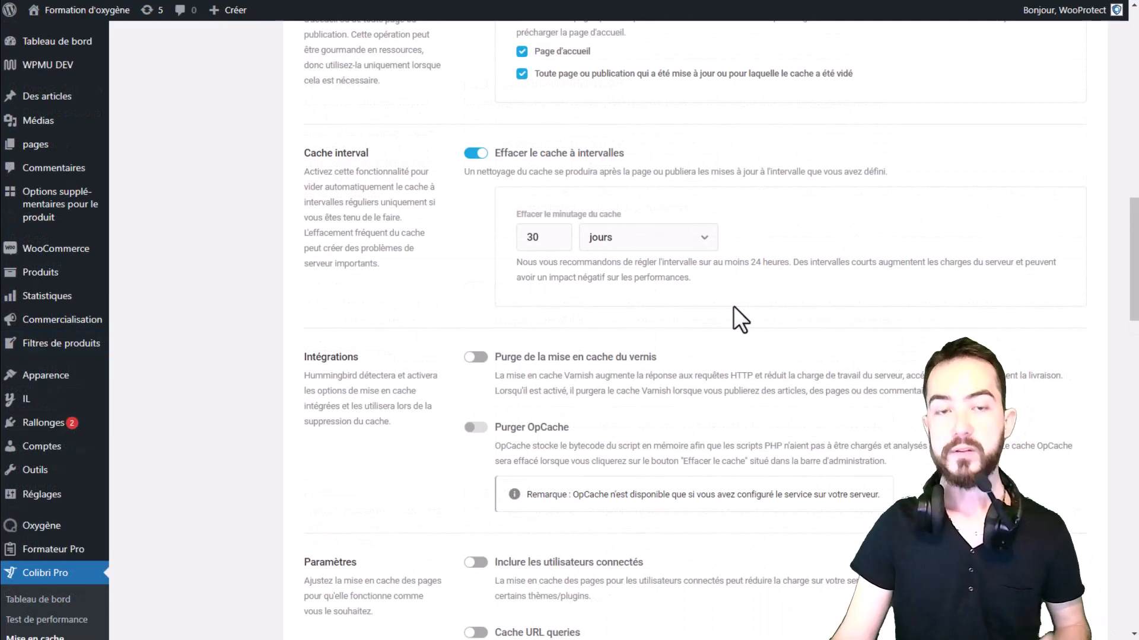
{"action": "scroll", "coordinate": [741, 299], "scroll_direction": "down", "scroll_amount": 1}
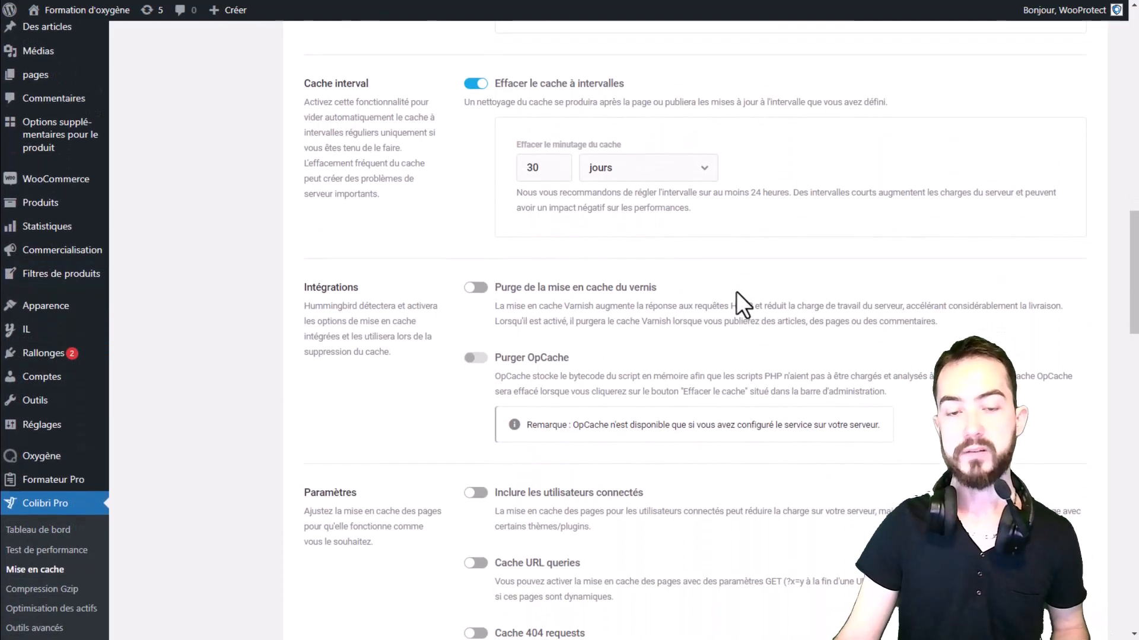
{"action": "scroll", "coordinate": [738, 290], "scroll_direction": "down", "scroll_amount": 1}
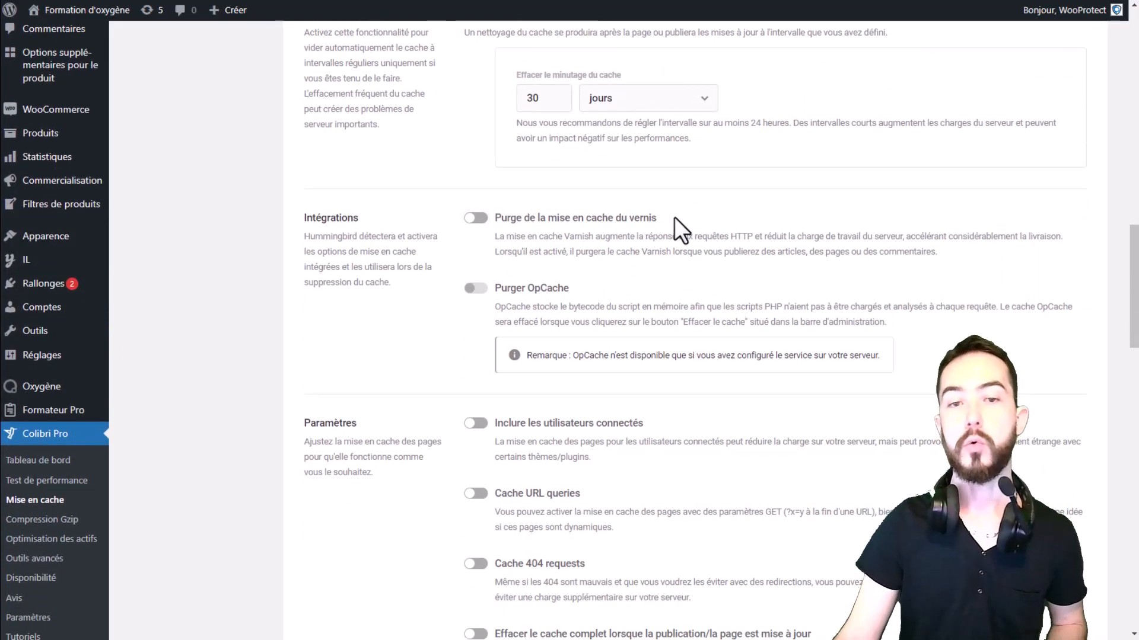
{"action": "left_click_drag", "start_coordinate": [674, 217], "coordinate": [514, 227]}
{"action": "left_click_drag", "start_coordinate": [676, 205], "coordinate": [799, 238]}
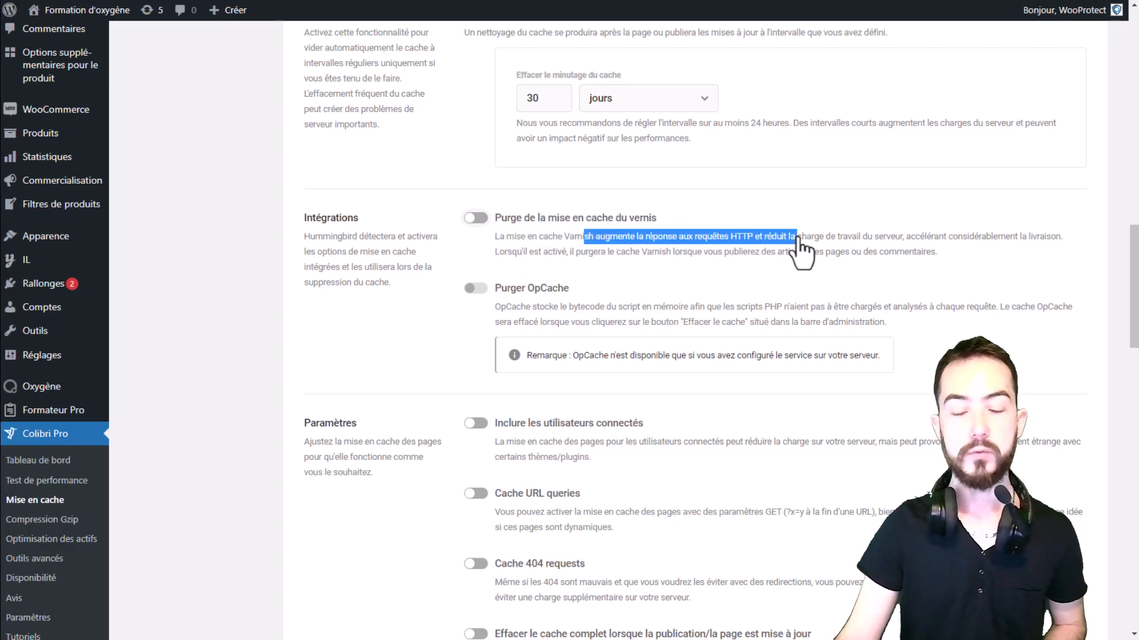
{"action": "scroll", "coordinate": [708, 323], "scroll_direction": "down", "scroll_amount": 2}
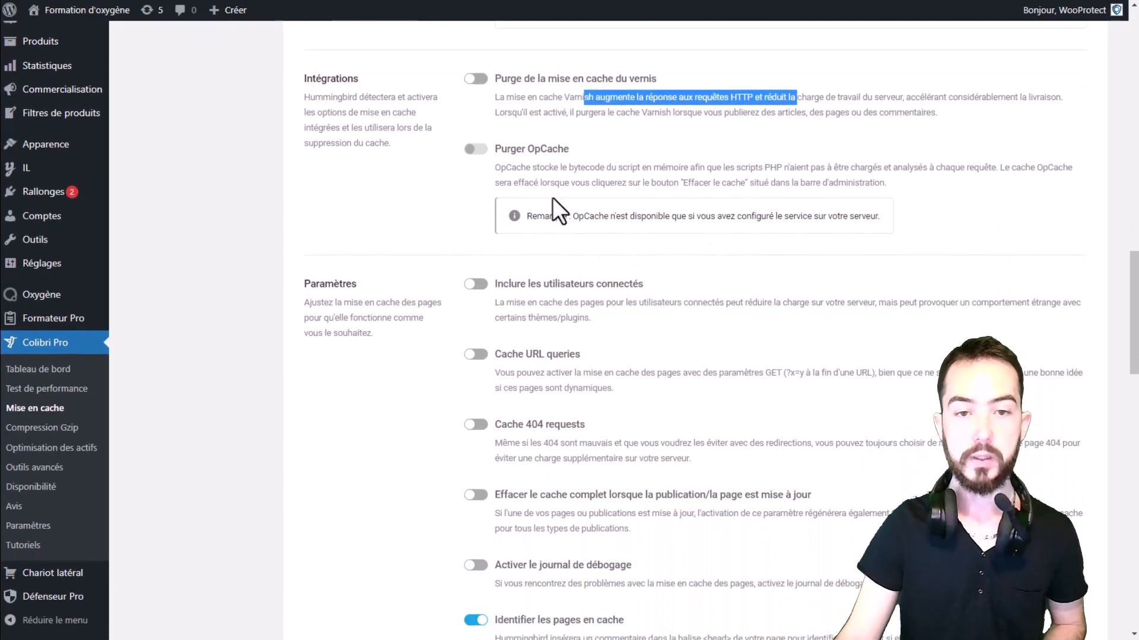
{"action": "left_click_drag", "start_coordinate": [659, 293], "coordinate": [521, 289]}
{"action": "left_click", "coordinate": [697, 273]}
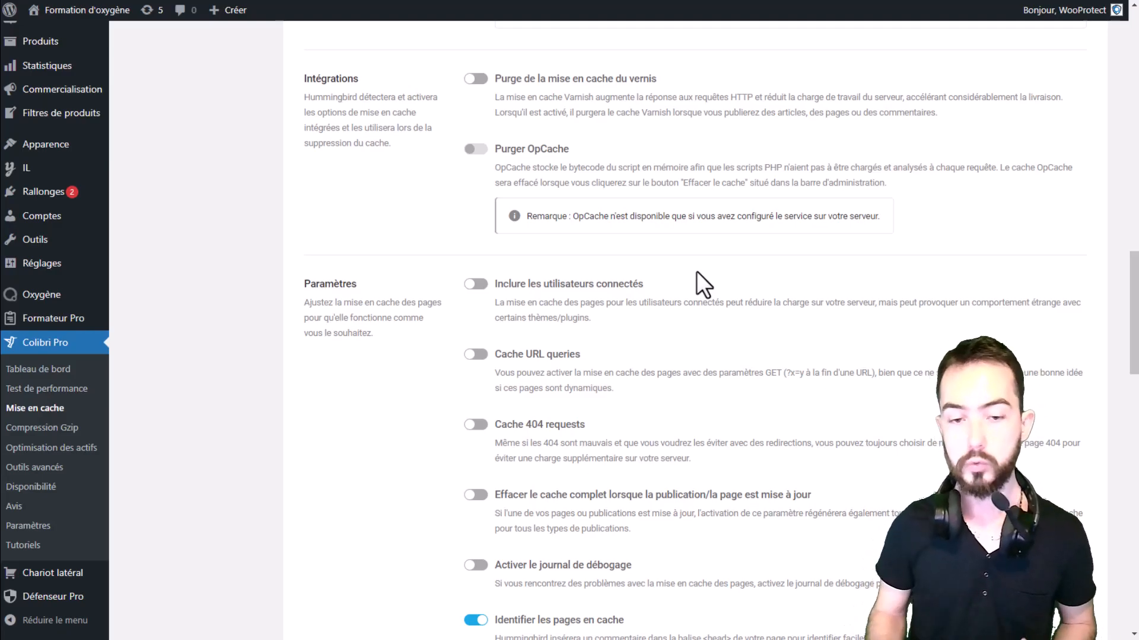
Read the description of the Cache URL queries setting, including its GET parameter example
{"action": "scroll", "coordinate": [603, 249], "scroll_direction": "down", "scroll_amount": 1}
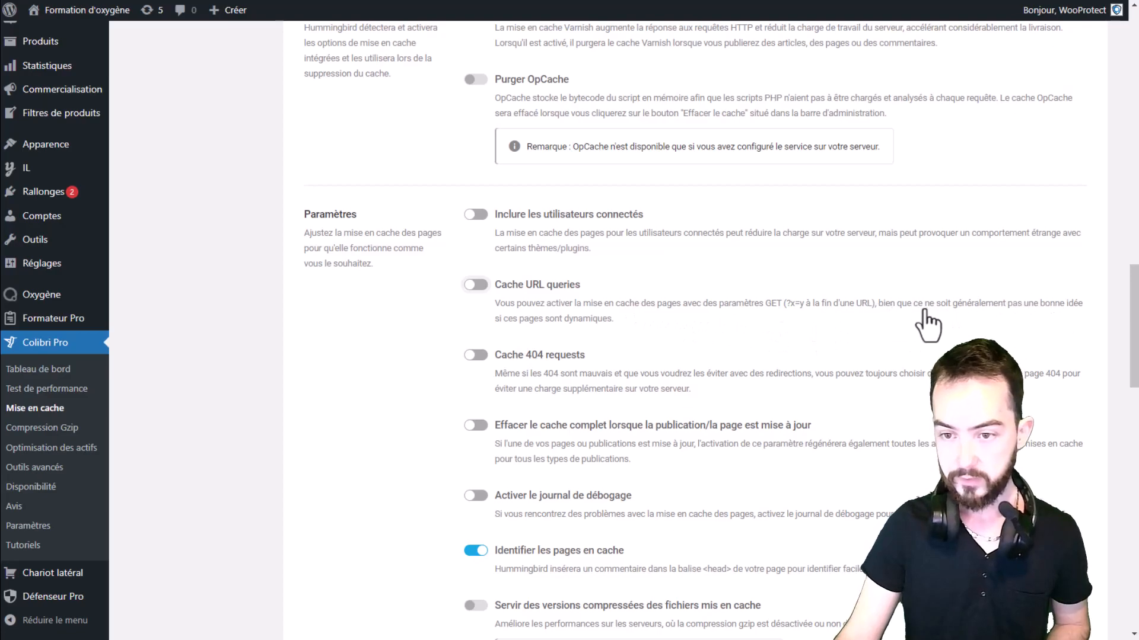
{"action": "left_click_drag", "start_coordinate": [916, 303], "coordinate": [1075, 305]}
{"action": "left_click_drag", "start_coordinate": [497, 318], "coordinate": [578, 320]}
{"action": "left_click", "coordinate": [600, 326]}
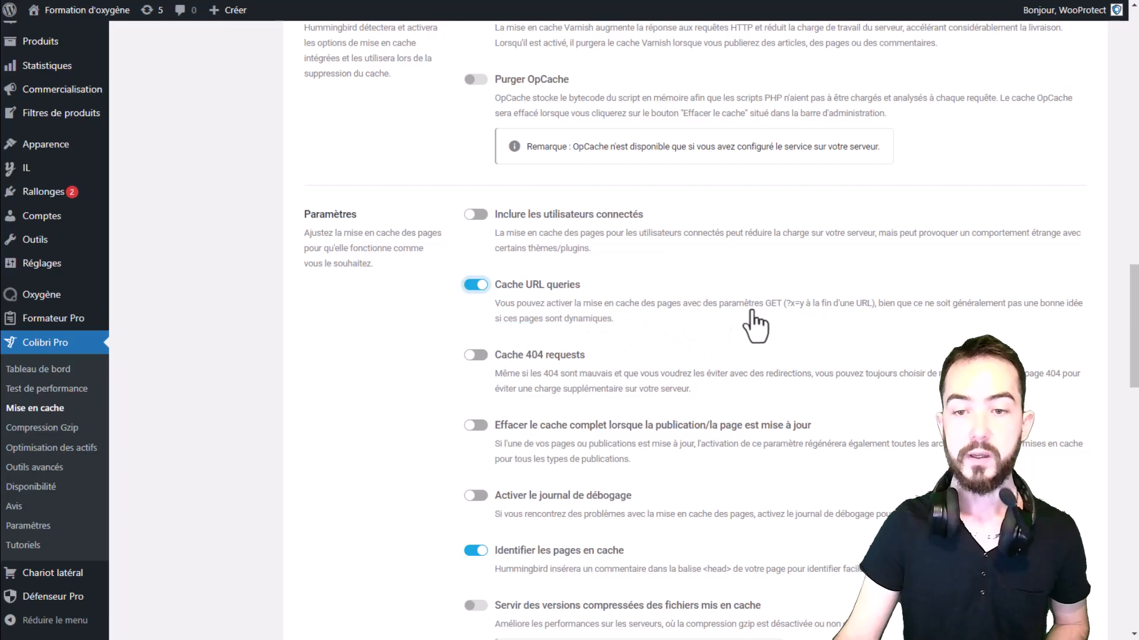
{"action": "left_click_drag", "start_coordinate": [765, 306], "coordinate": [878, 306]}
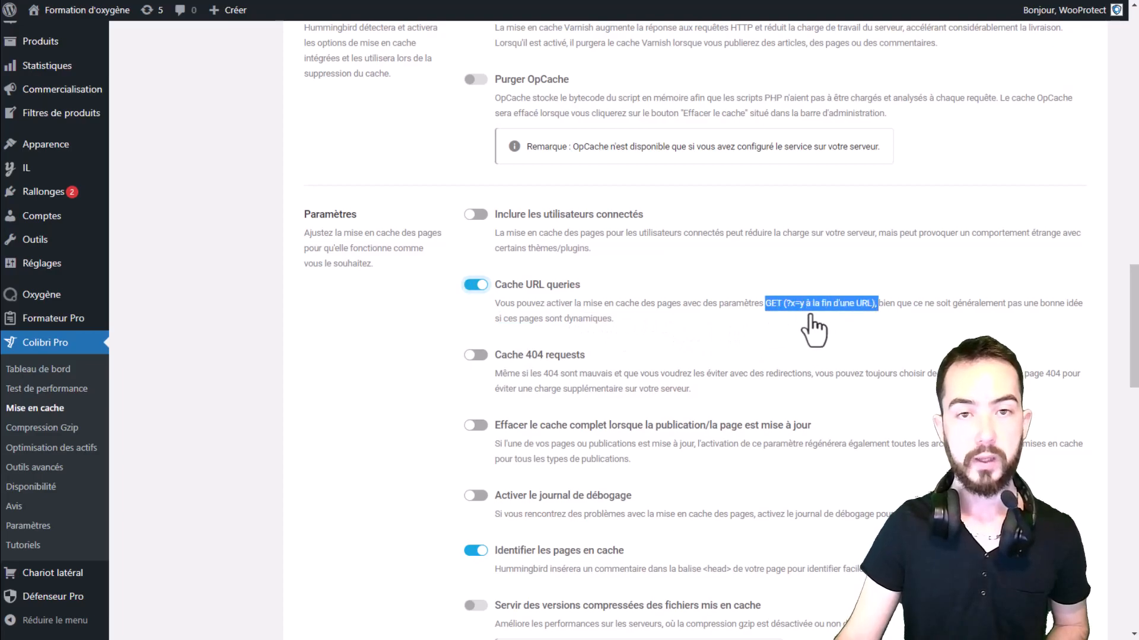
{"action": "left_click", "coordinate": [782, 311]}
{"action": "left_click_drag", "start_coordinate": [787, 305], "coordinate": [795, 306]}
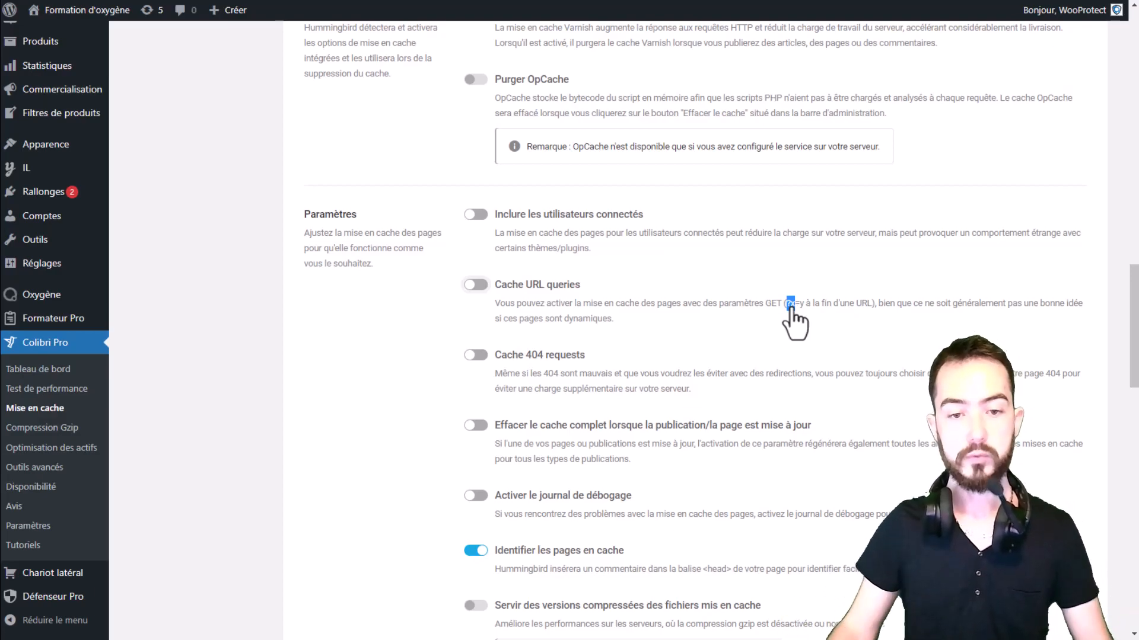
Examine the Cache 404 requests setting and the option to clear the full cache when a post or page is updated
{"action": "scroll", "coordinate": [667, 332], "scroll_direction": "down", "scroll_amount": 1}
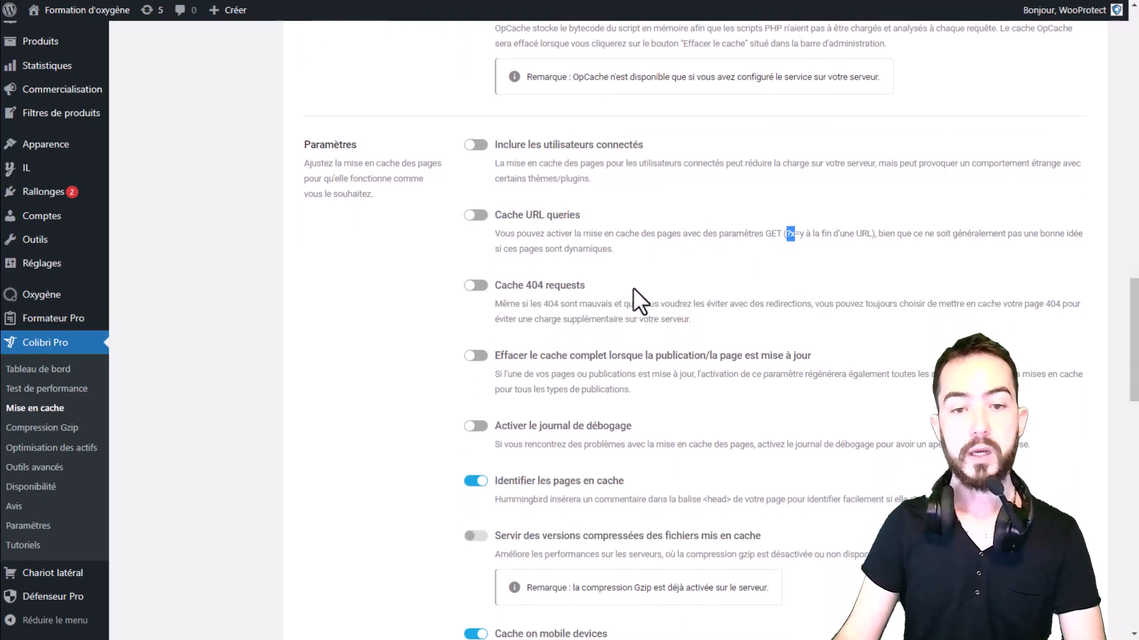
{"action": "left_click_drag", "start_coordinate": [635, 289], "coordinate": [501, 287]}
{"action": "left_click", "coordinate": [635, 271]}
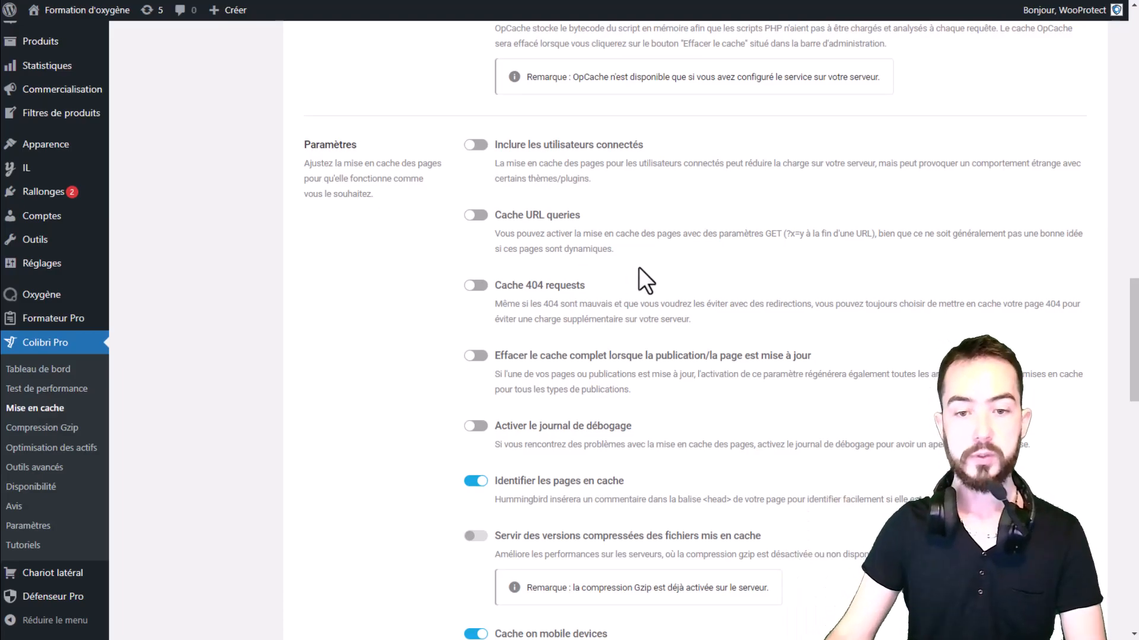
{"action": "scroll", "coordinate": [630, 279], "scroll_direction": "down", "scroll_amount": 1}
{"action": "scroll", "coordinate": [690, 256], "scroll_direction": "down", "scroll_amount": 1}
{"action": "left_click_drag", "start_coordinate": [524, 217], "coordinate": [689, 217]}
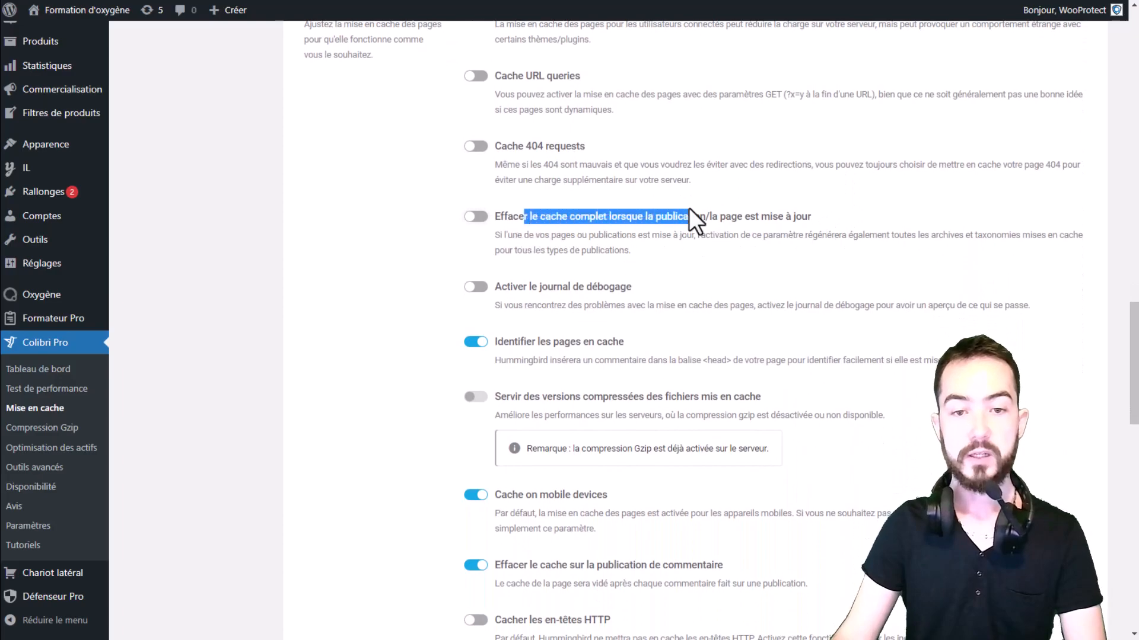
{"action": "left_click", "coordinate": [553, 217]}
{"action": "left_click", "coordinate": [660, 218]}
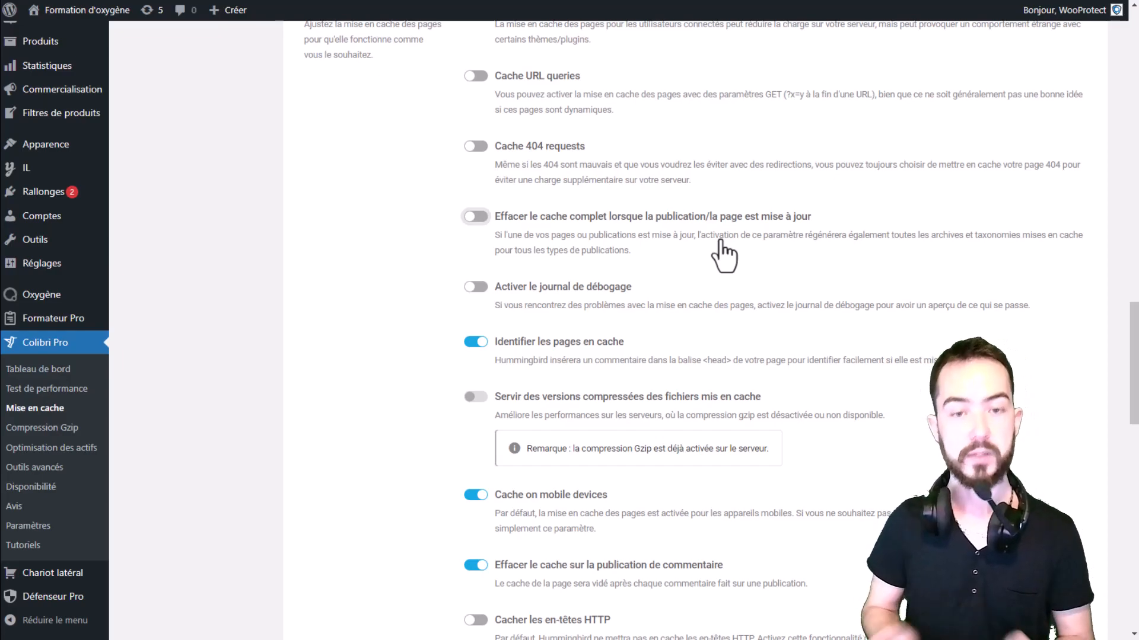
Read how the option for identifying cached pages inserts a comment in the page's head tag
{"action": "scroll", "coordinate": [718, 224], "scroll_direction": "down", "scroll_amount": 1}
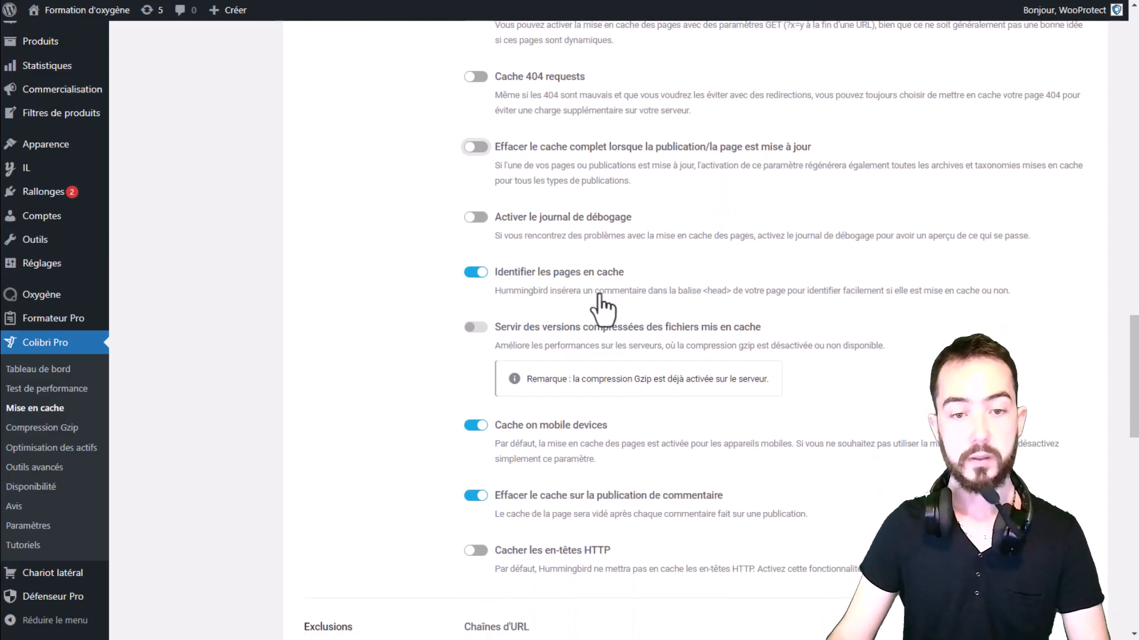
{"action": "left_click_drag", "start_coordinate": [649, 289], "coordinate": [525, 272]}
{"action": "left_click", "coordinate": [684, 272]}
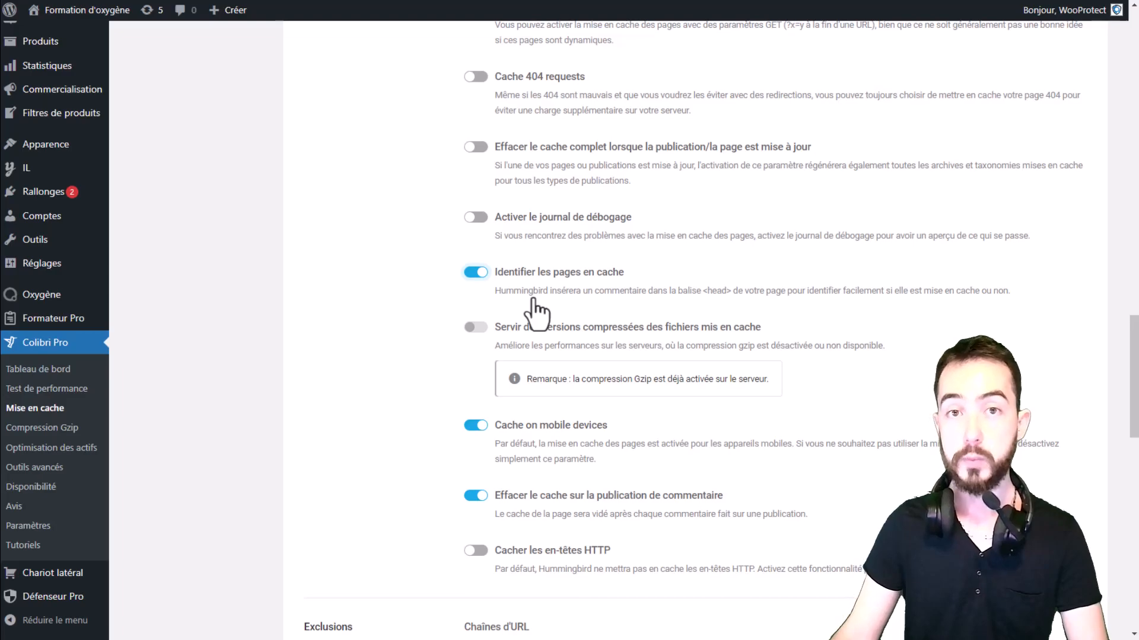
{"action": "left_click_drag", "start_coordinate": [538, 293], "coordinate": [748, 296]}
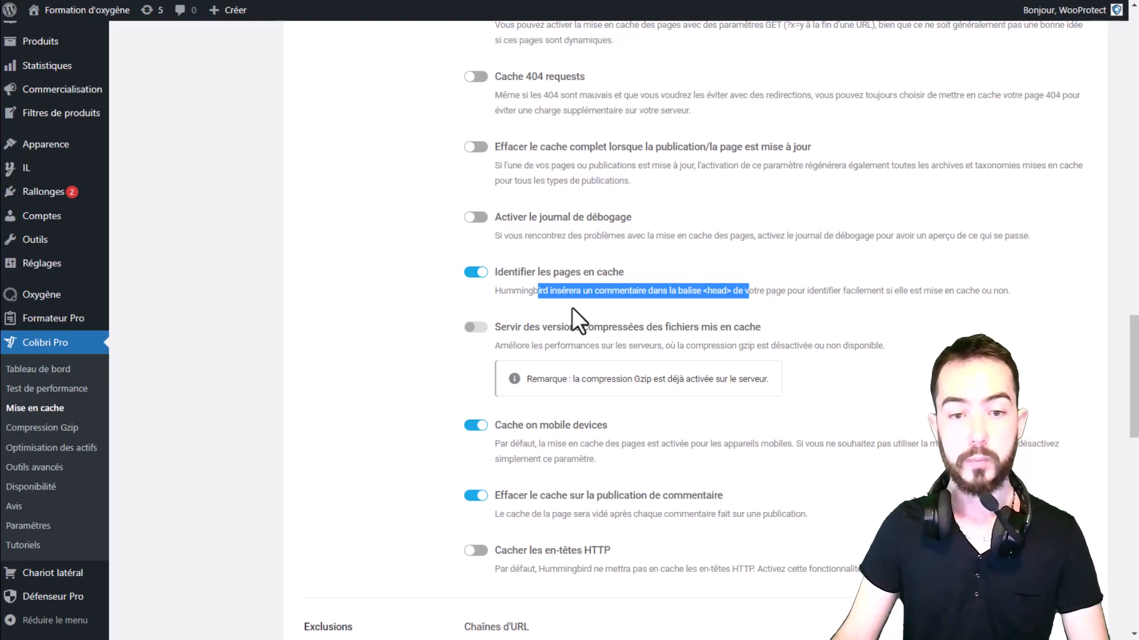
Review the option for serving compressed versions of cached files, its Gzip note, and the Cache on mobile devices setting
{"action": "scroll", "coordinate": [582, 304], "scroll_direction": "down", "scroll_amount": 1}
{"action": "left_click_drag", "start_coordinate": [507, 257], "coordinate": [799, 250]}
{"action": "left_click", "coordinate": [596, 318]}
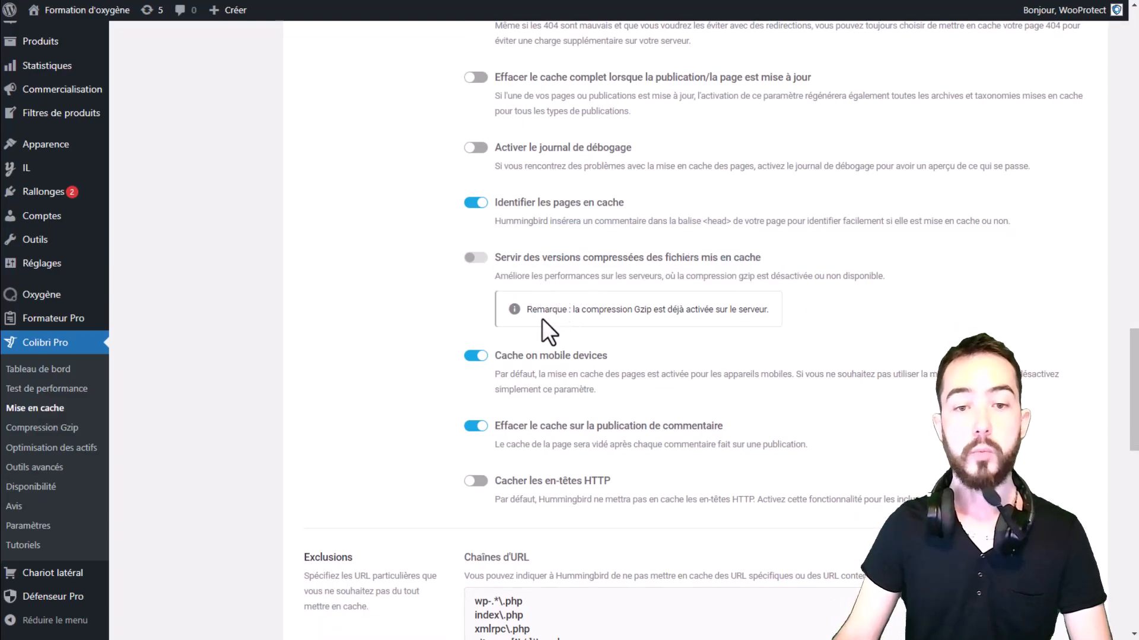
{"action": "left_click_drag", "start_coordinate": [537, 309], "coordinate": [705, 309]}
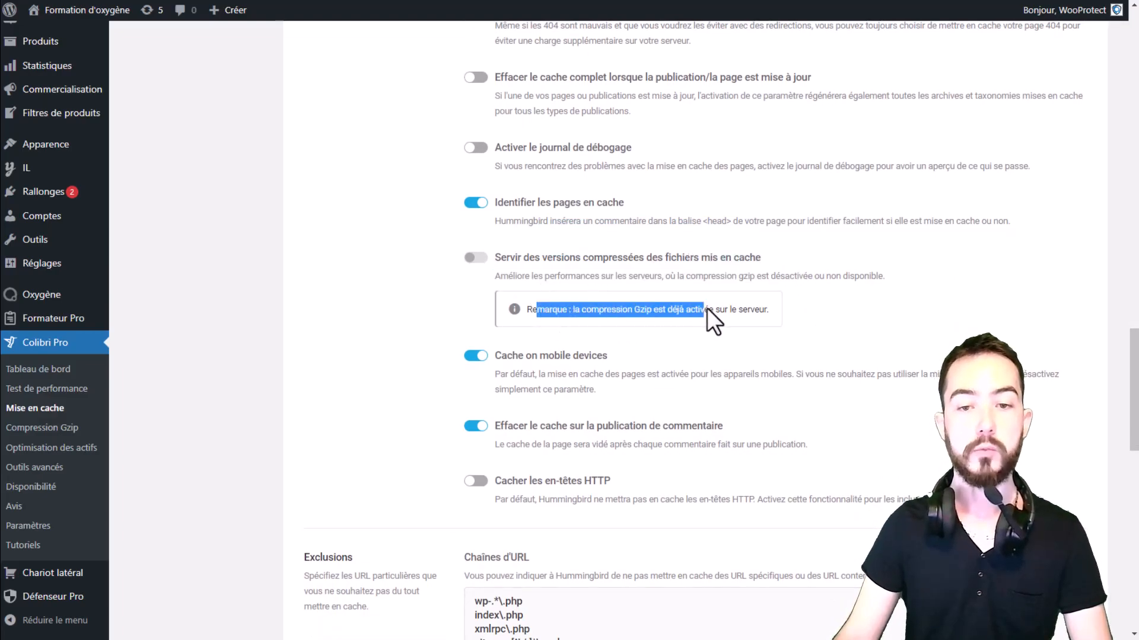
{"action": "left_click", "coordinate": [646, 319]}
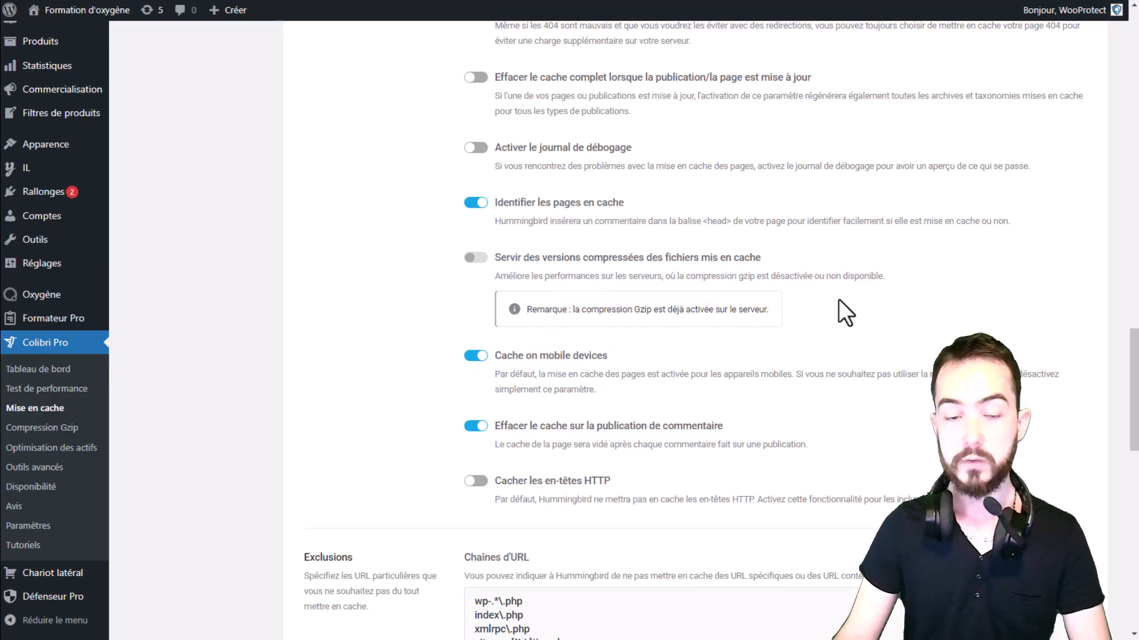
{"action": "scroll", "coordinate": [759, 290], "scroll_direction": "down", "scroll_amount": 3}
{"action": "left_click_drag", "start_coordinate": [636, 235], "coordinate": [511, 217]}
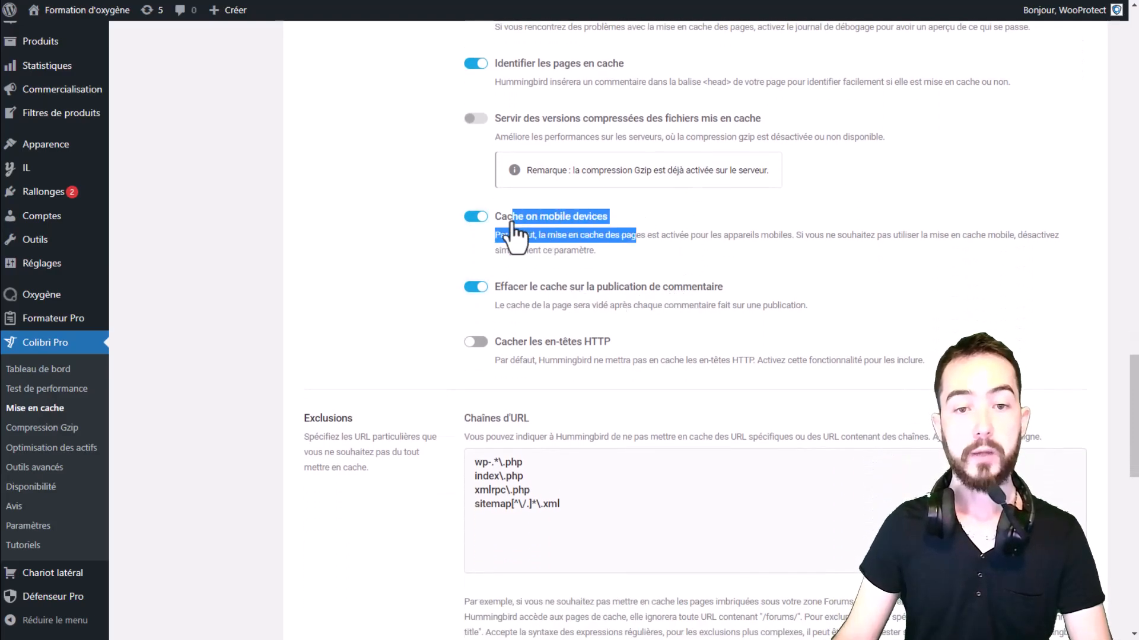
Review the settings for caching on mobile devices, clearing the cache on comment posts and caching HTTP headers
{"action": "left_click", "coordinate": [654, 212]}
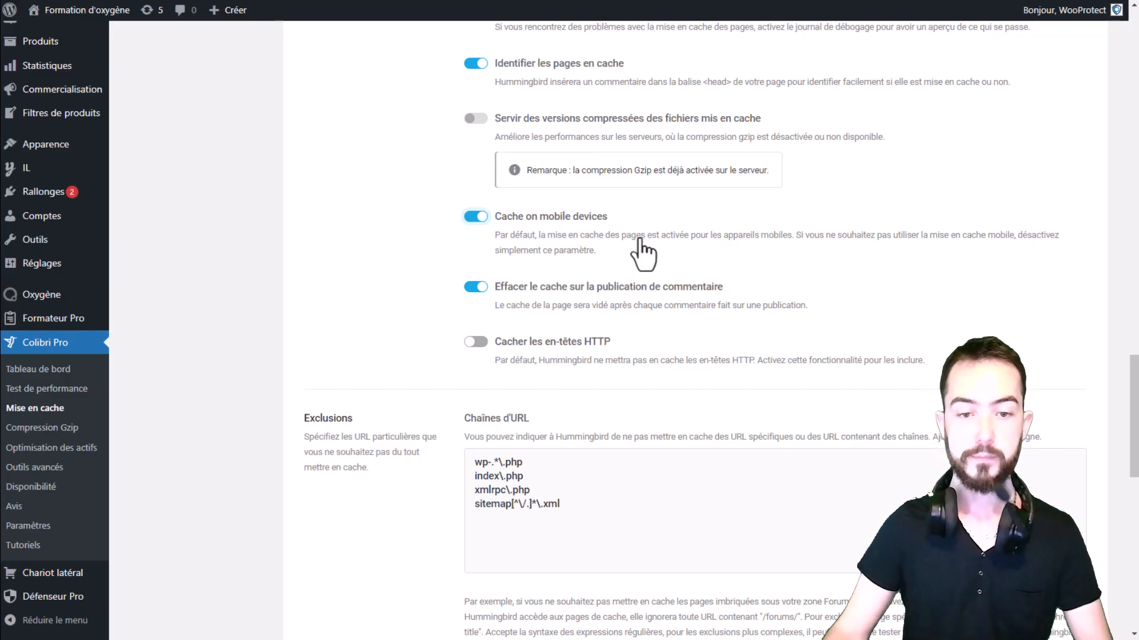
{"action": "scroll", "coordinate": [639, 240], "scroll_direction": "down", "scroll_amount": 2}
{"action": "left_click_drag", "start_coordinate": [648, 221], "coordinate": [653, 193]}
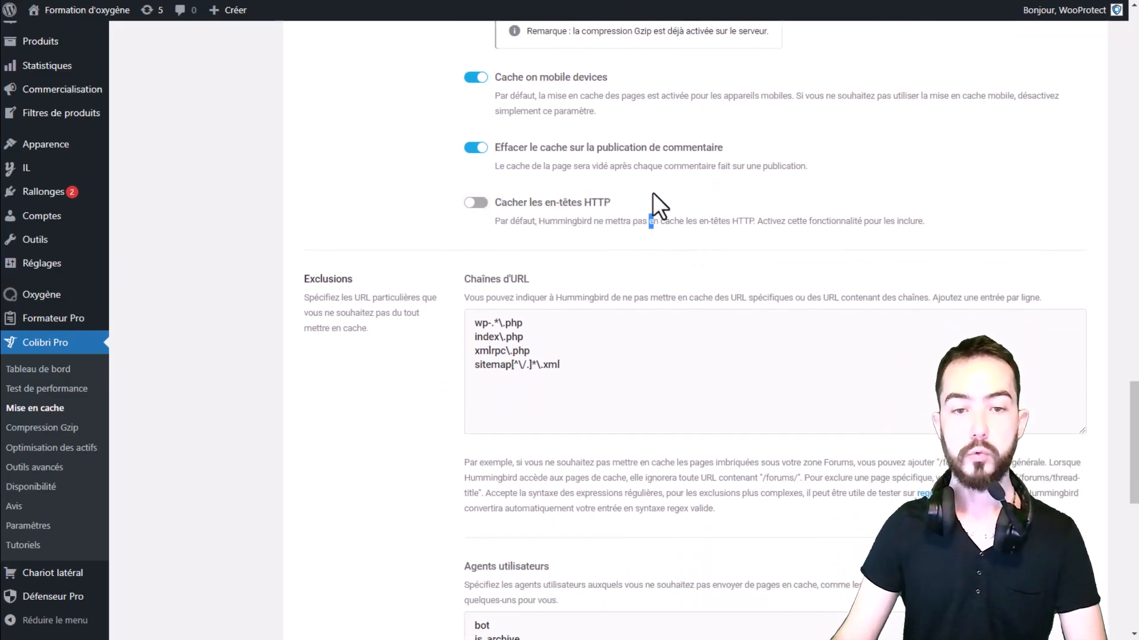
{"action": "left_click", "coordinate": [998, 186]}
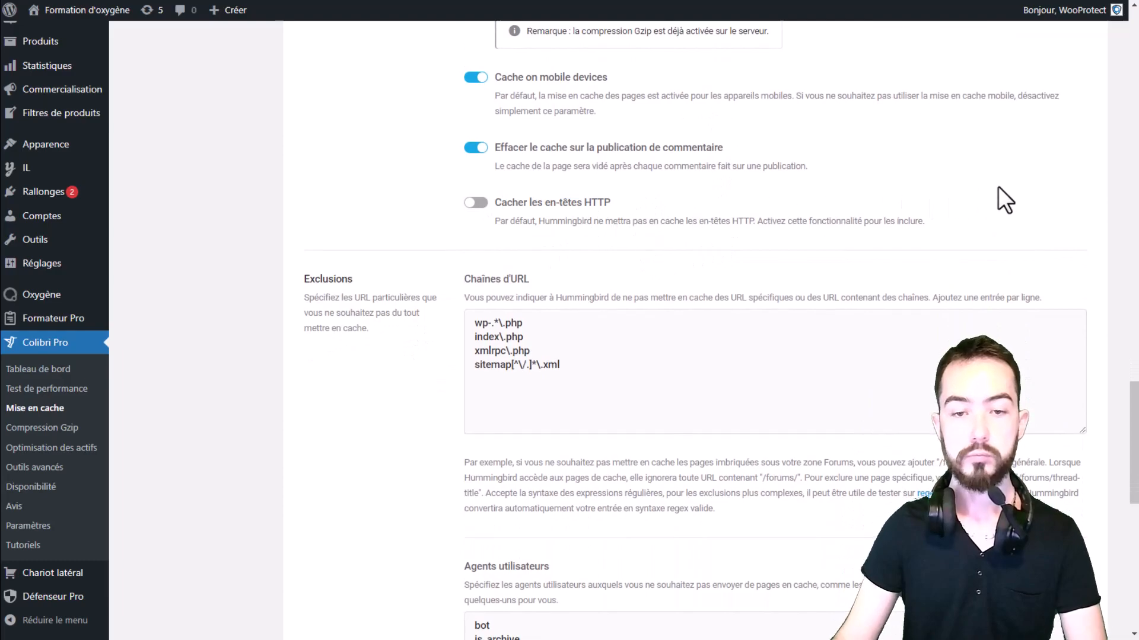
{"action": "scroll", "coordinate": [885, 197], "scroll_direction": "down", "scroll_amount": 1}
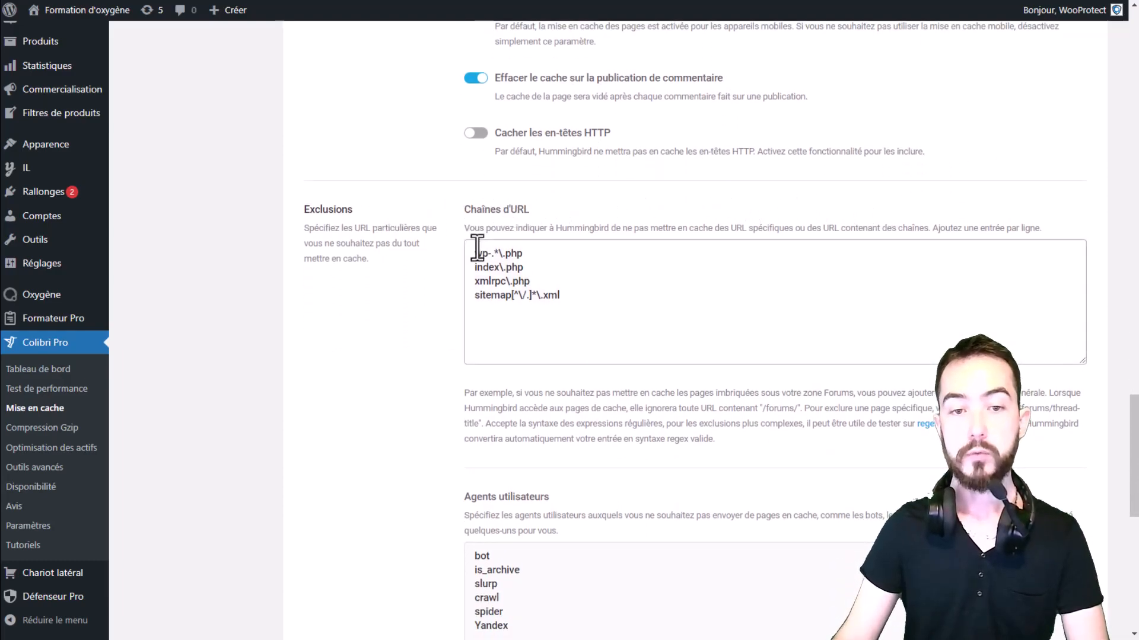
Examine the URL strings exclusion list and its default entries
{"action": "left_click_drag", "start_coordinate": [458, 210], "coordinate": [547, 210]}
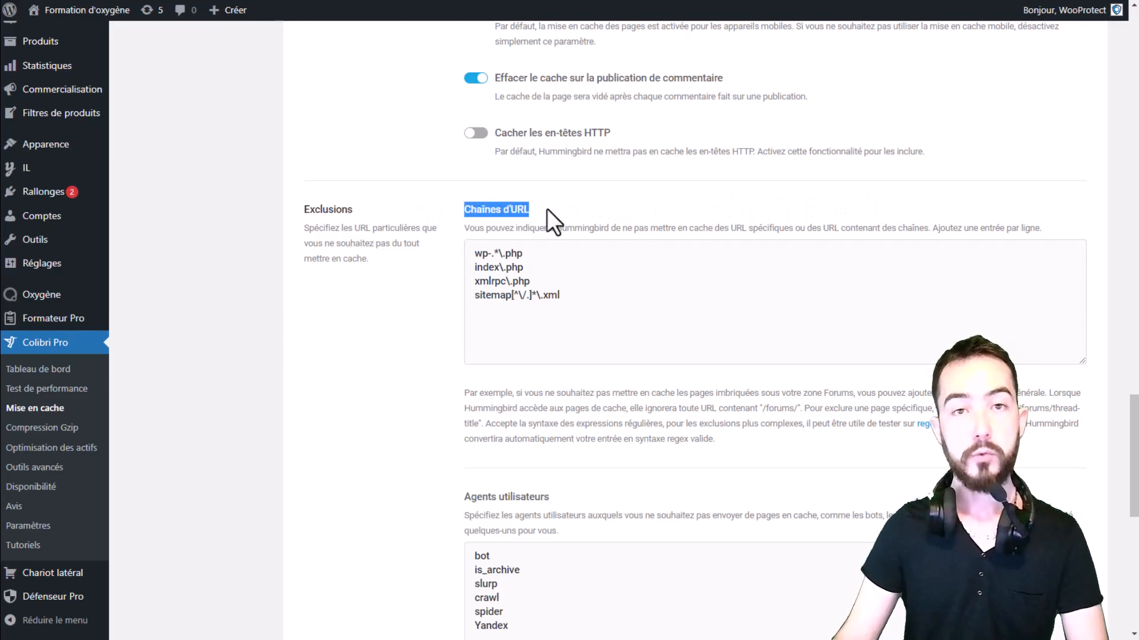
{"action": "left_click", "coordinate": [622, 305]}
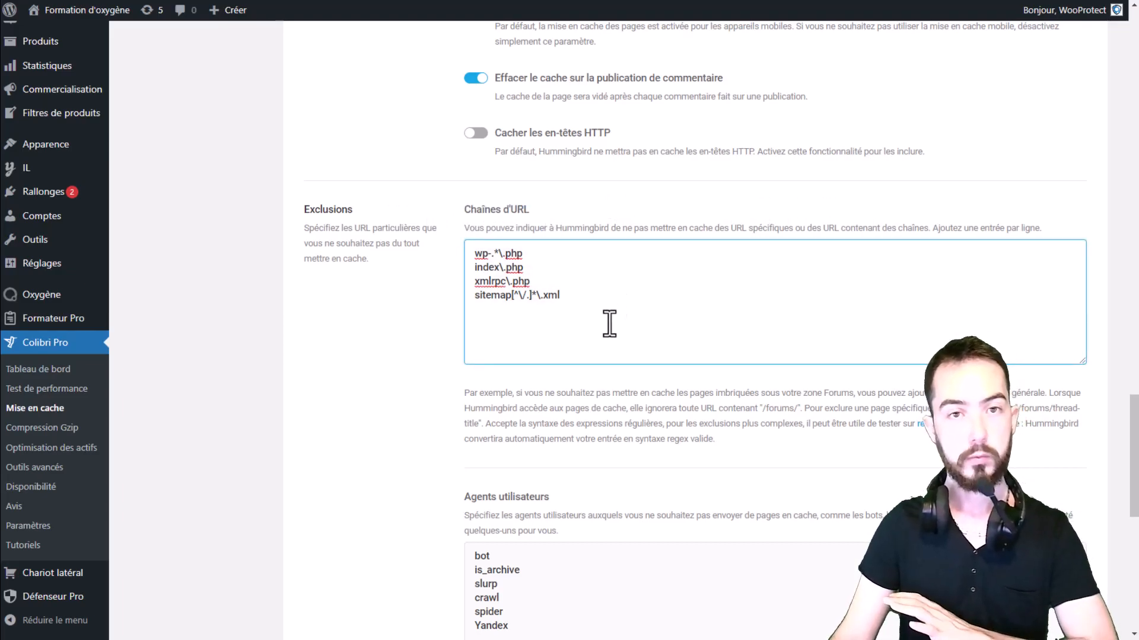
{"action": "left_click_drag", "start_coordinate": [564, 297], "coordinate": [494, 241]}
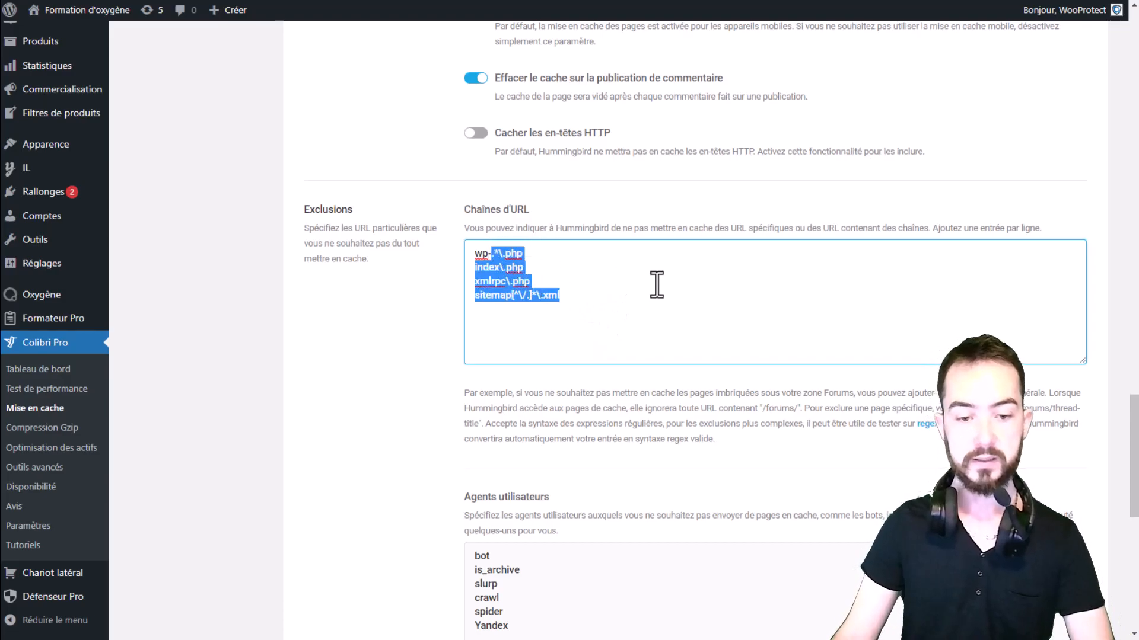
Read the User agents exclusion description and its list of bots, spiders and crawlers
{"action": "scroll", "coordinate": [700, 287], "scroll_direction": "down", "scroll_amount": 5}
{"action": "left_click_drag", "start_coordinate": [528, 351], "coordinate": [812, 240]}
{"action": "left_click", "coordinate": [647, 297]}
{"action": "left_click", "coordinate": [602, 236]}
{"action": "left_click", "coordinate": [810, 243]}
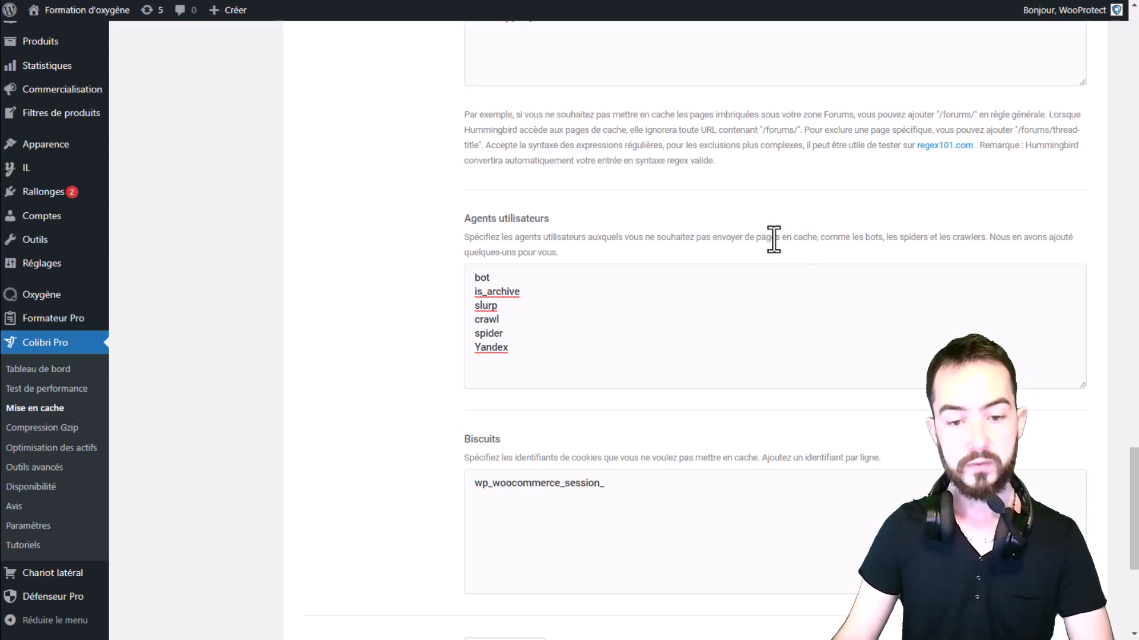
Examine the Cookies exclusion setting, its description and the WooCommerce session entry
{"action": "scroll", "coordinate": [661, 288], "scroll_direction": "down", "scroll_amount": 2}
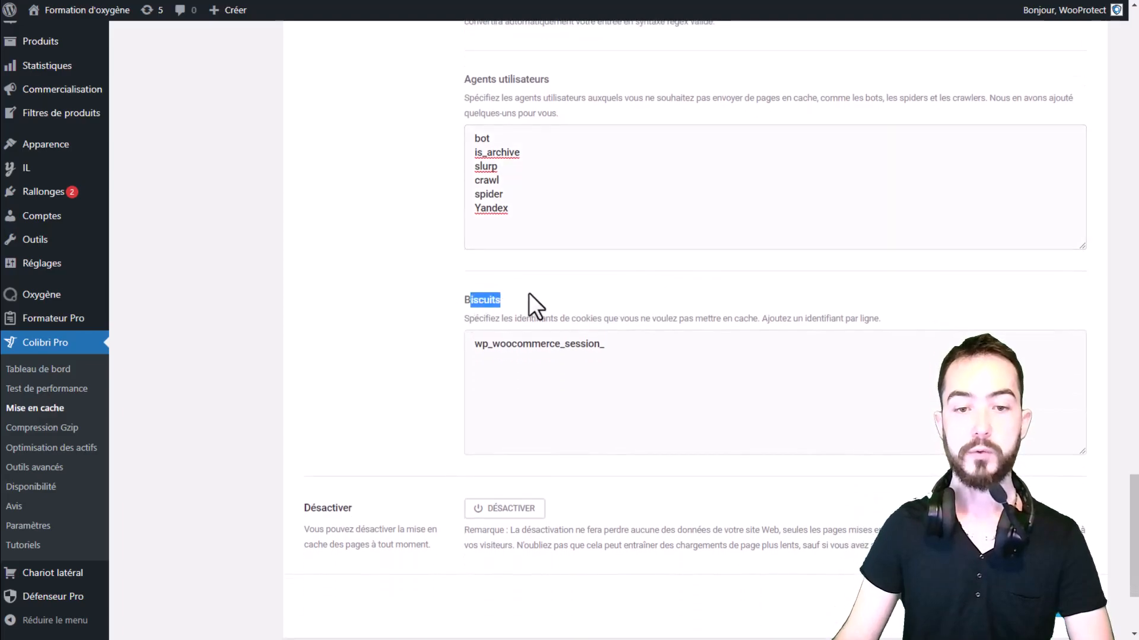
{"action": "left_click_drag", "start_coordinate": [509, 319], "coordinate": [769, 318]}
{"action": "left_click", "coordinate": [827, 324]}
{"action": "left_click", "coordinate": [670, 354]}
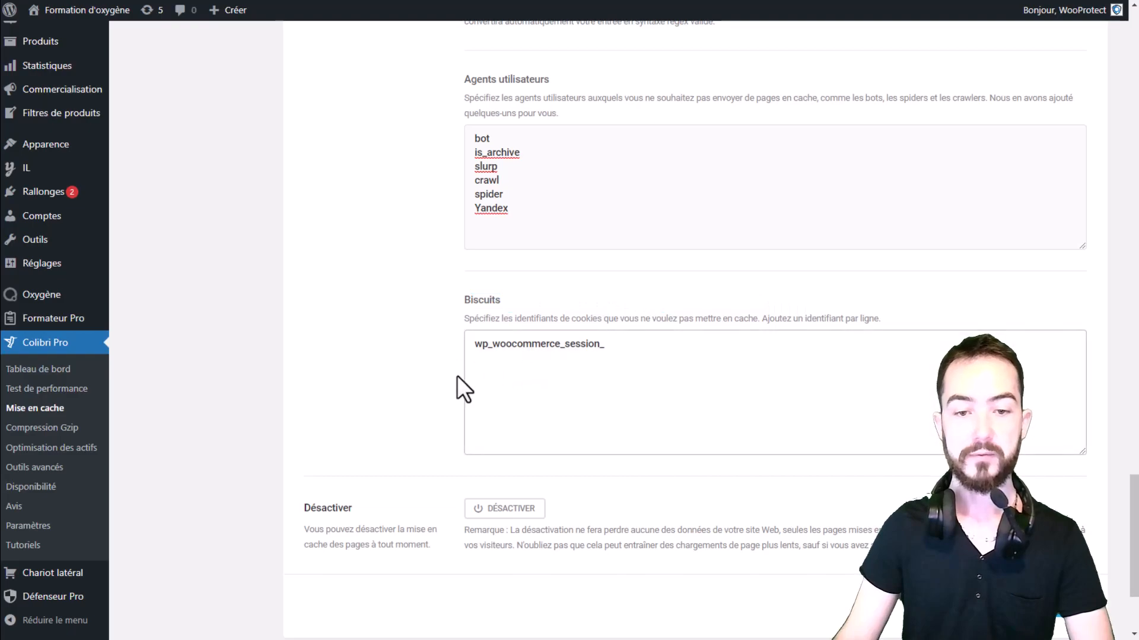
{"action": "left_click_drag", "start_coordinate": [636, 352], "coordinate": [444, 340]}
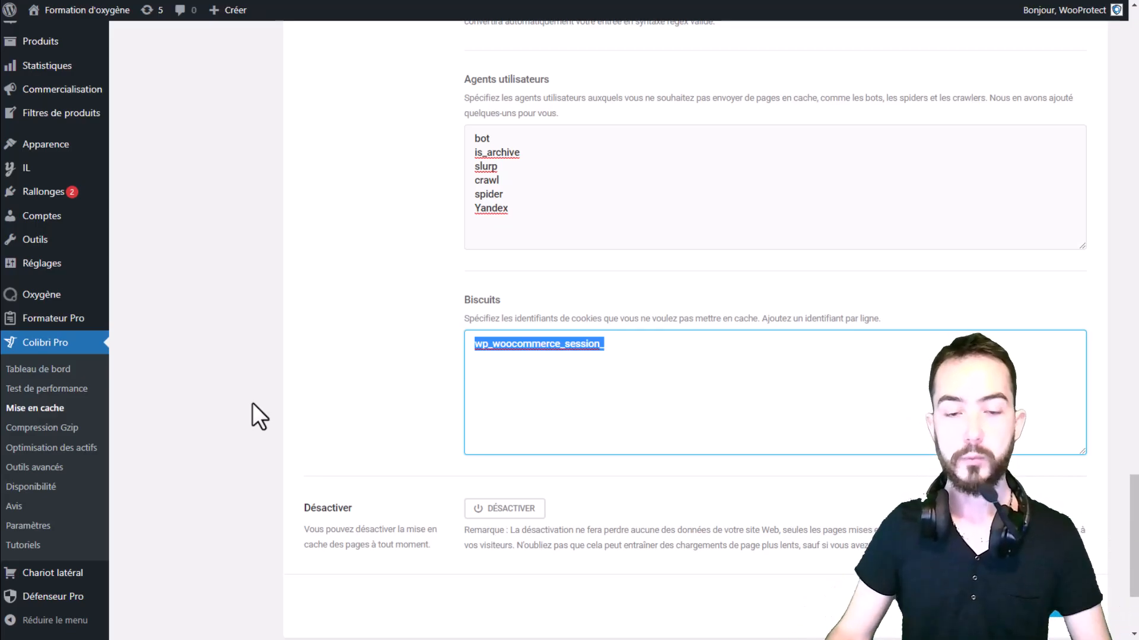
{"action": "left_click", "coordinate": [705, 300]}
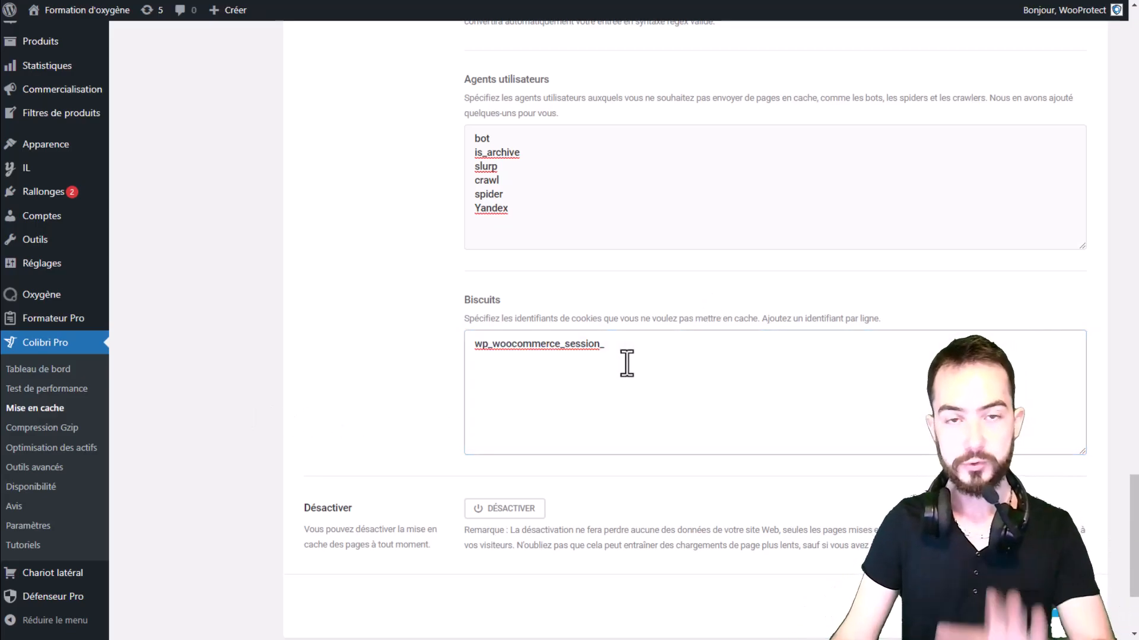
{"action": "left_click_drag", "start_coordinate": [627, 363], "coordinate": [445, 371]}
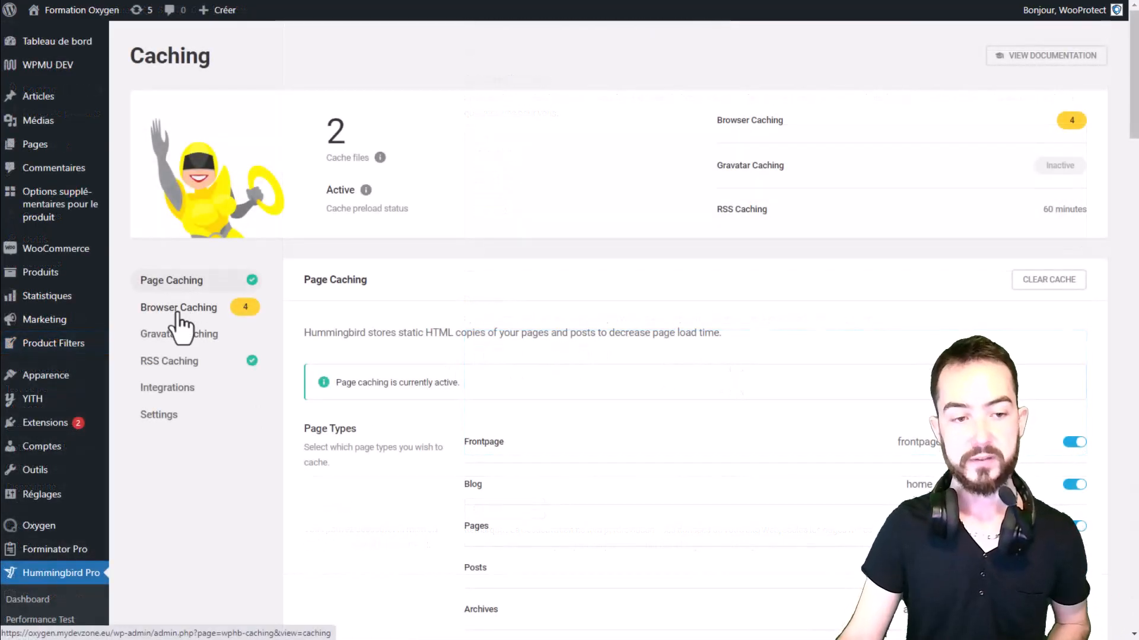
Open the Browser Caching status for the file types and start its configuration wizard
{"action": "left_click", "coordinate": [177, 312]}
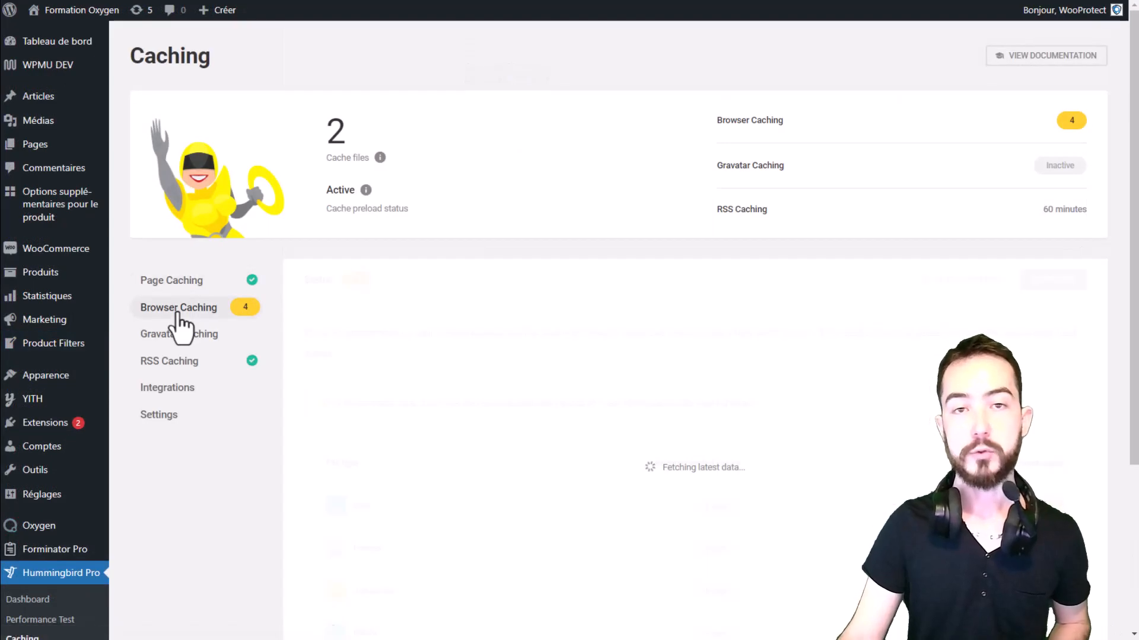
{"action": "scroll", "coordinate": [381, 286], "scroll_direction": "down", "scroll_amount": 2}
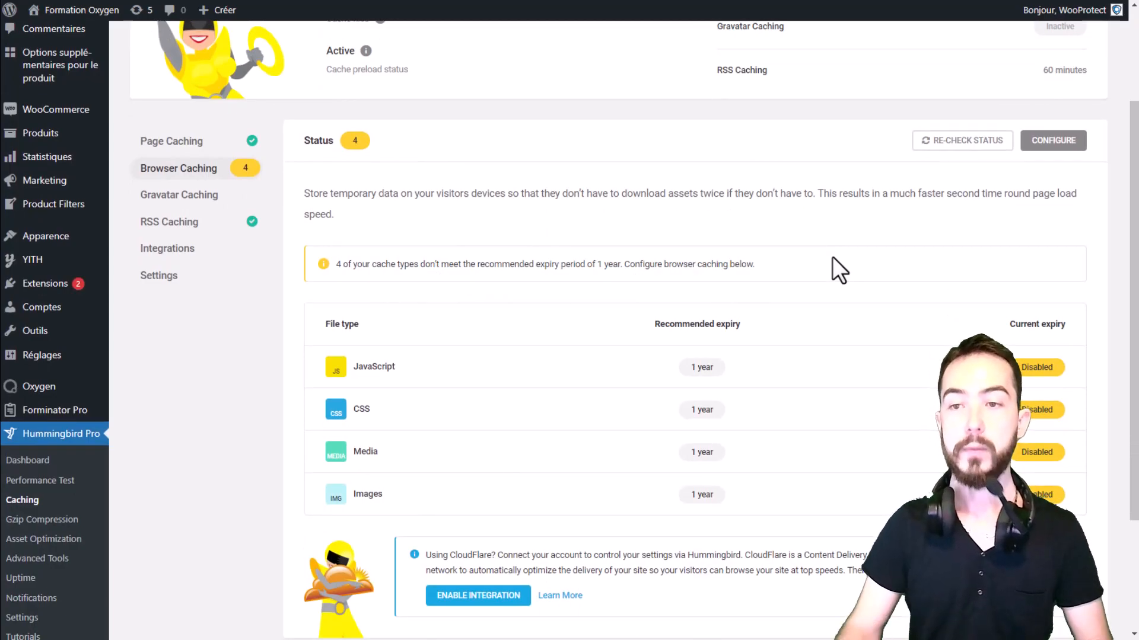
{"action": "left_click", "coordinate": [1046, 137]}
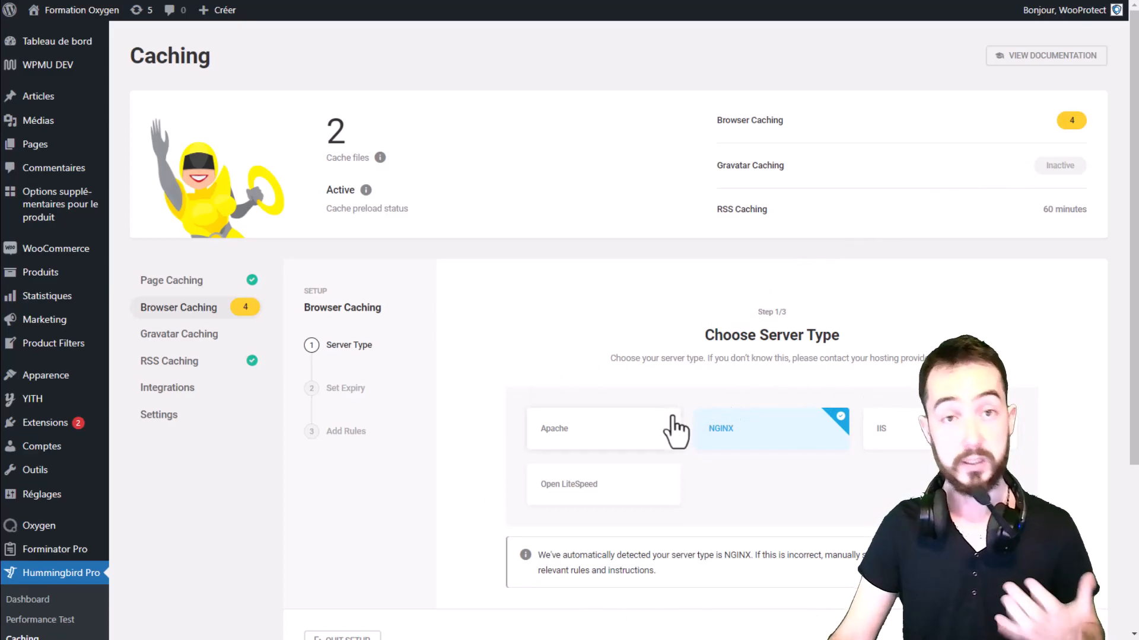
Read the server type detection note, keep NGINX as the server type and continue to the expiry stage
{"action": "scroll", "coordinate": [747, 391], "scroll_direction": "down", "scroll_amount": 2}
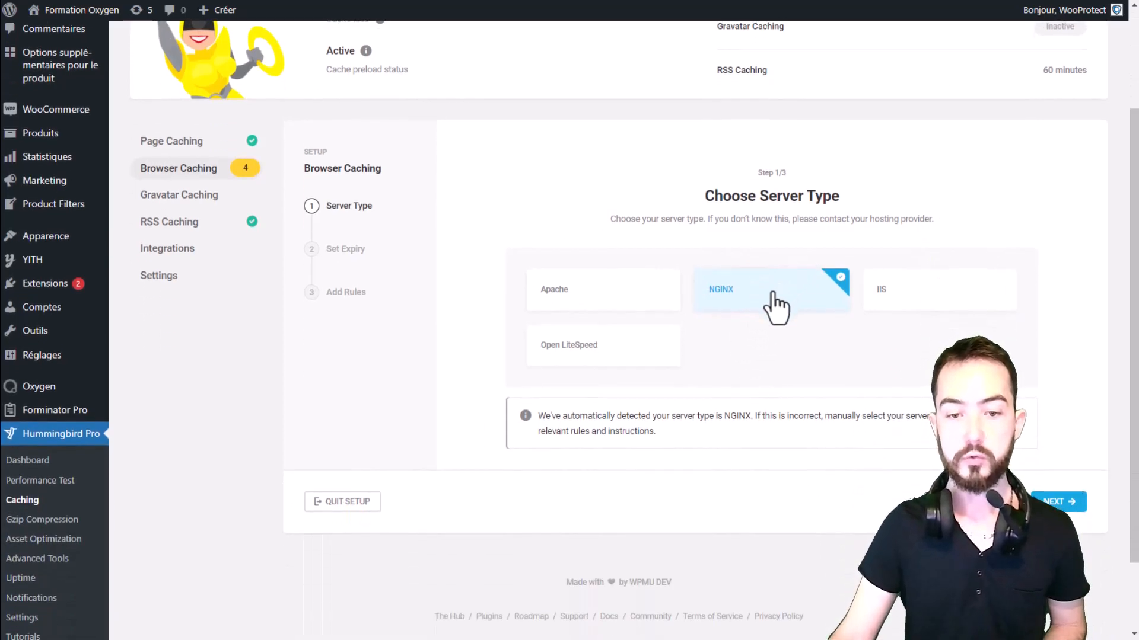
{"action": "left_click_drag", "start_coordinate": [561, 415], "coordinate": [783, 417]}
{"action": "left_click", "coordinate": [663, 416]}
{"action": "left_click", "coordinate": [856, 428]}
{"action": "left_click", "coordinate": [1059, 498]}
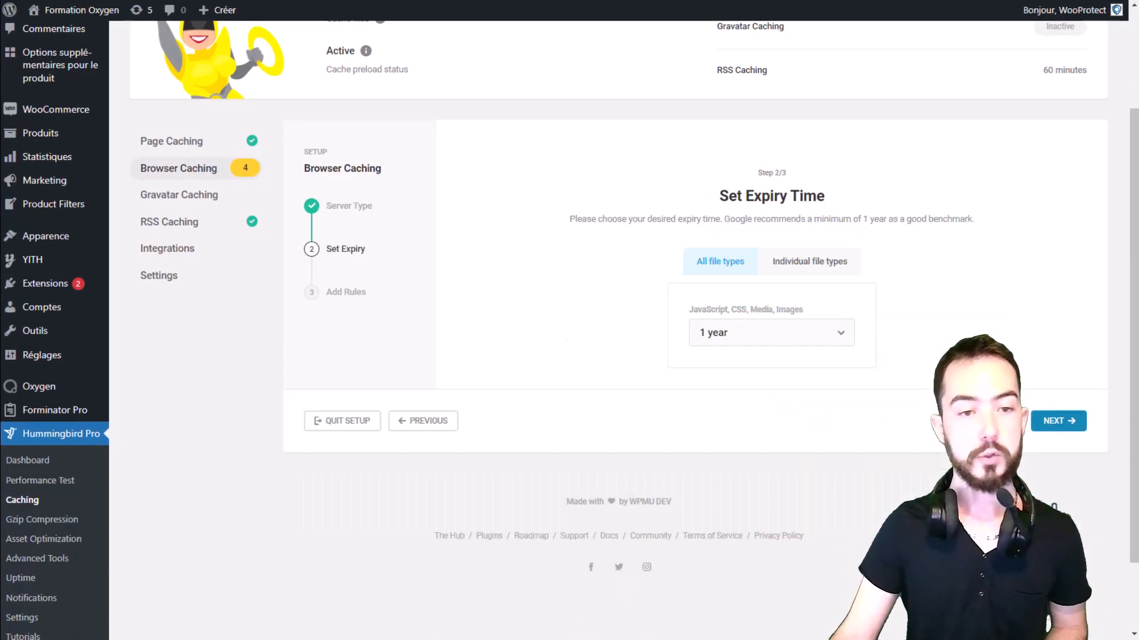
Keep the expiry time at 1 year for all file types and continue to the Add Rules stage
{"action": "left_click_drag", "start_coordinate": [325, 249], "coordinate": [375, 243]}
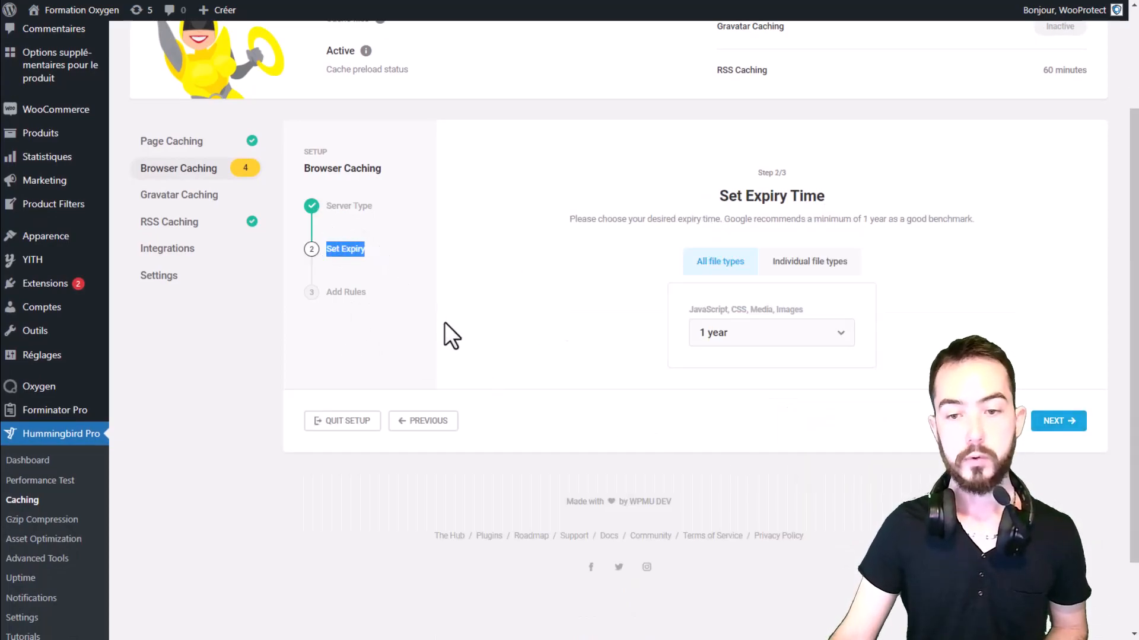
{"action": "left_click", "coordinate": [734, 341]}
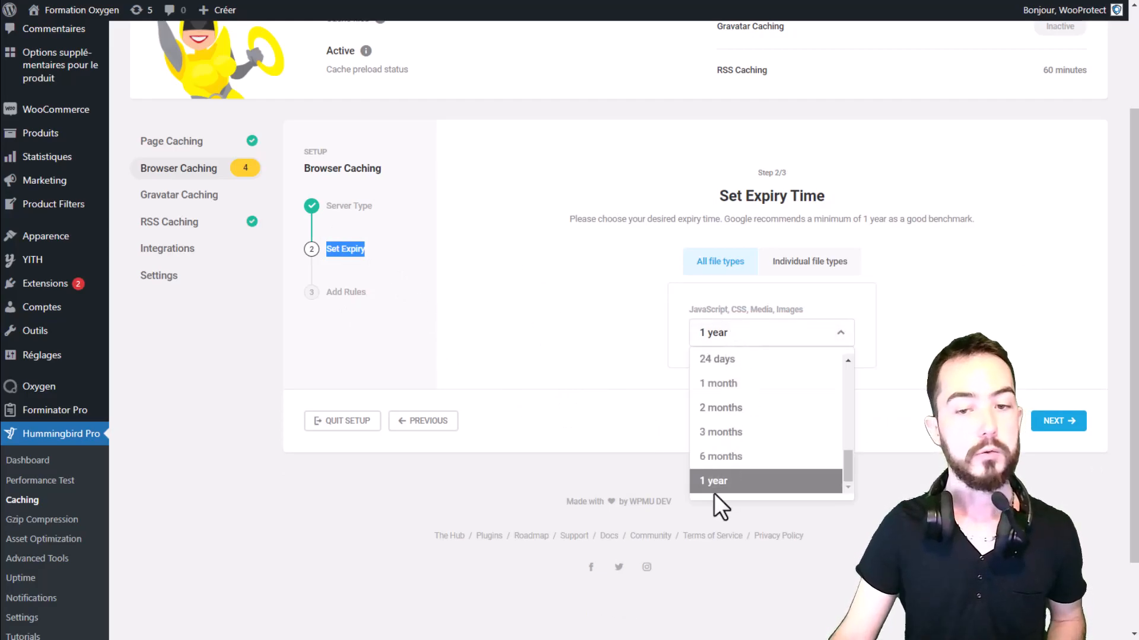
{"action": "left_click", "coordinate": [746, 339]}
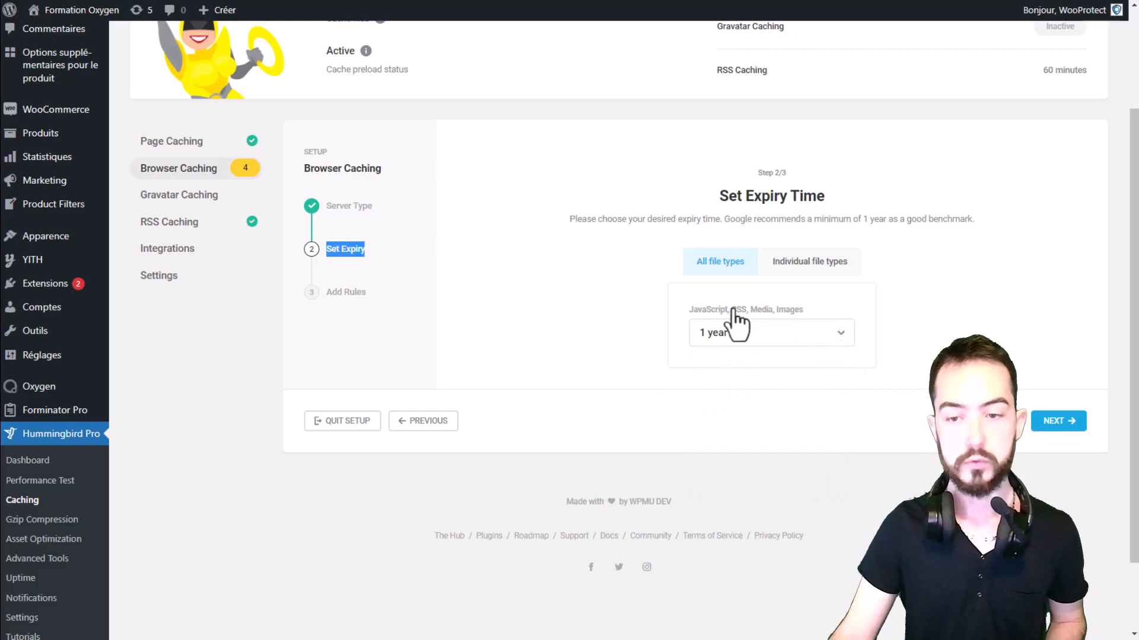
{"action": "left_click", "coordinate": [1075, 422]}
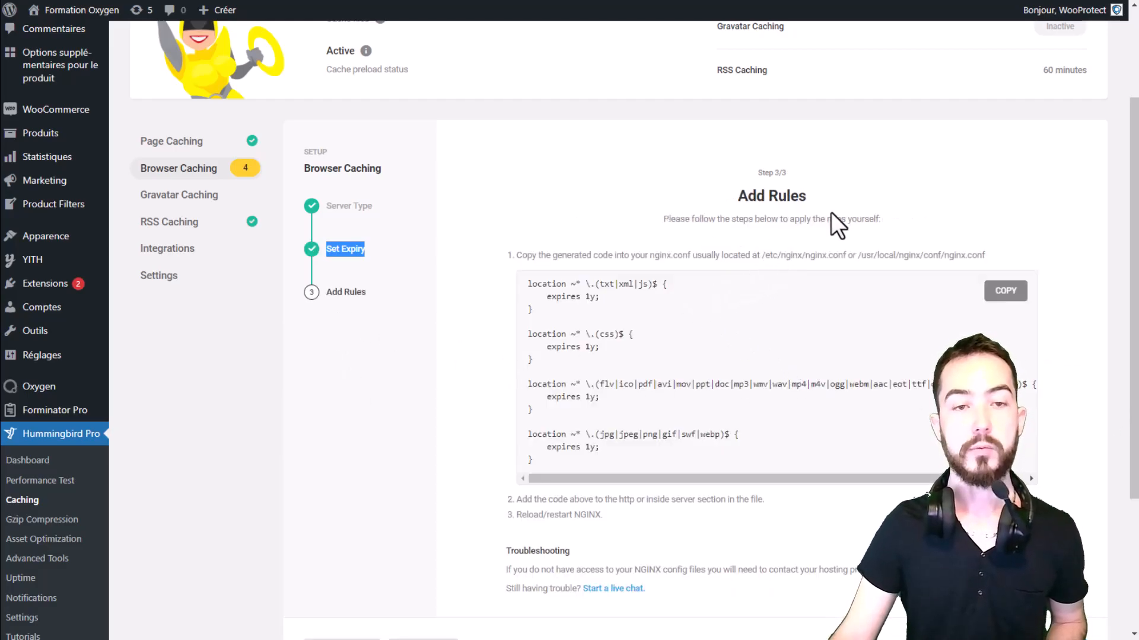
Examine the generated NGINX expiry rules and the instruction for copying them into nginx.conf
{"action": "left_click_drag", "start_coordinate": [533, 285], "coordinate": [849, 452]}
{"action": "left_click", "coordinate": [655, 255]}
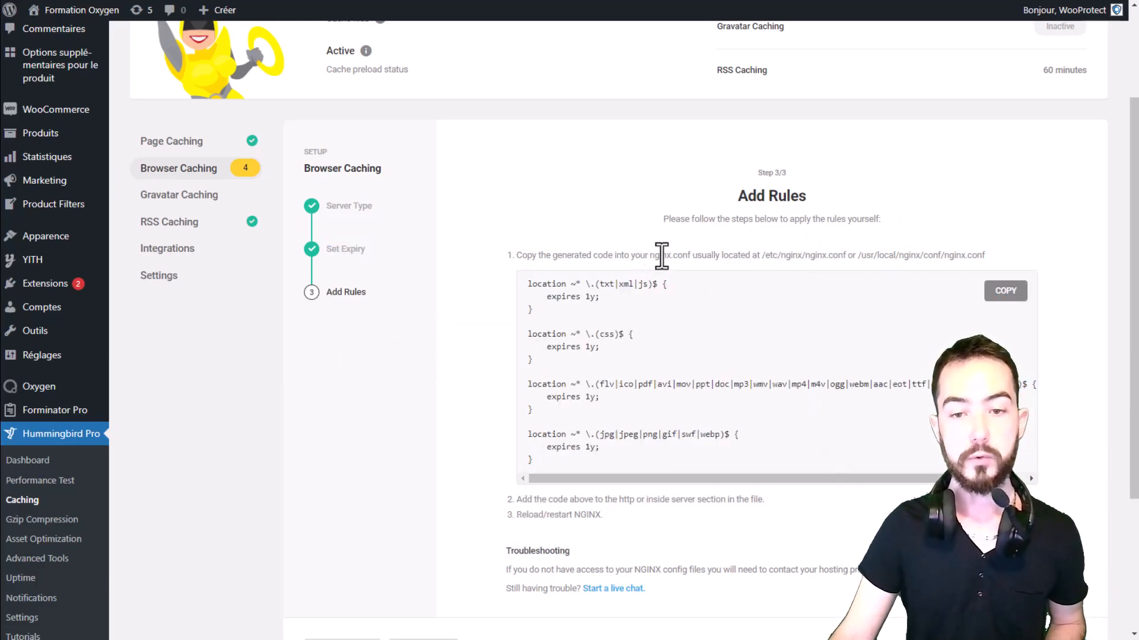
{"action": "left_click_drag", "start_coordinate": [655, 255], "coordinate": [687, 255]}
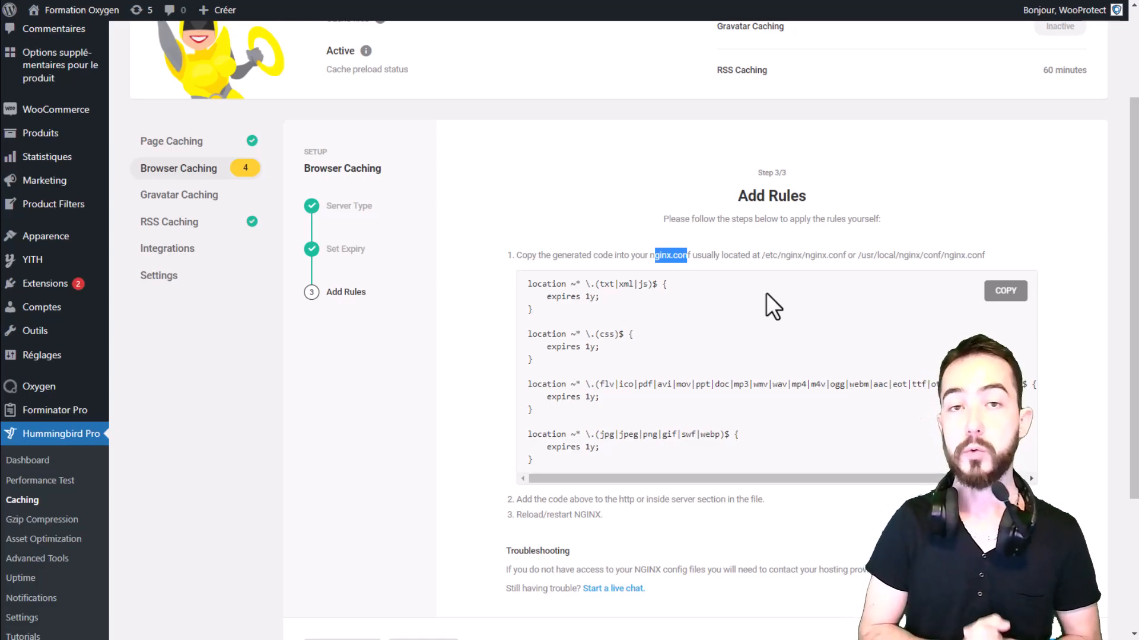
Review the remaining rule instructions and submit the final stage of the browser caching setup
{"action": "scroll", "coordinate": [810, 491], "scroll_direction": "down", "scroll_amount": 4}
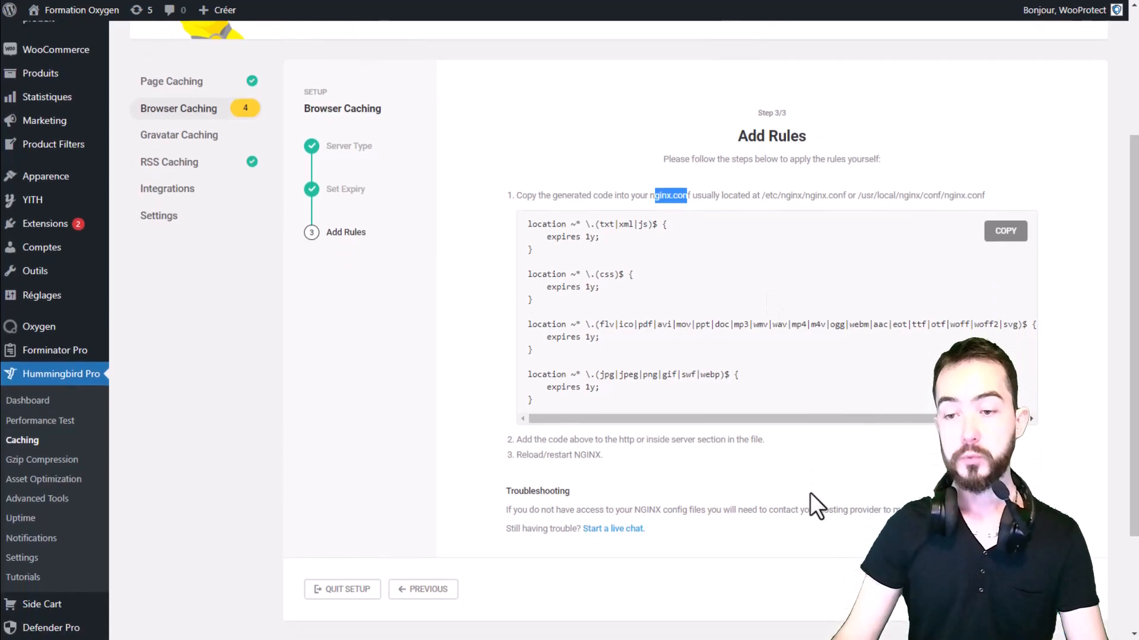
{"action": "left_click", "coordinate": [1053, 444]}
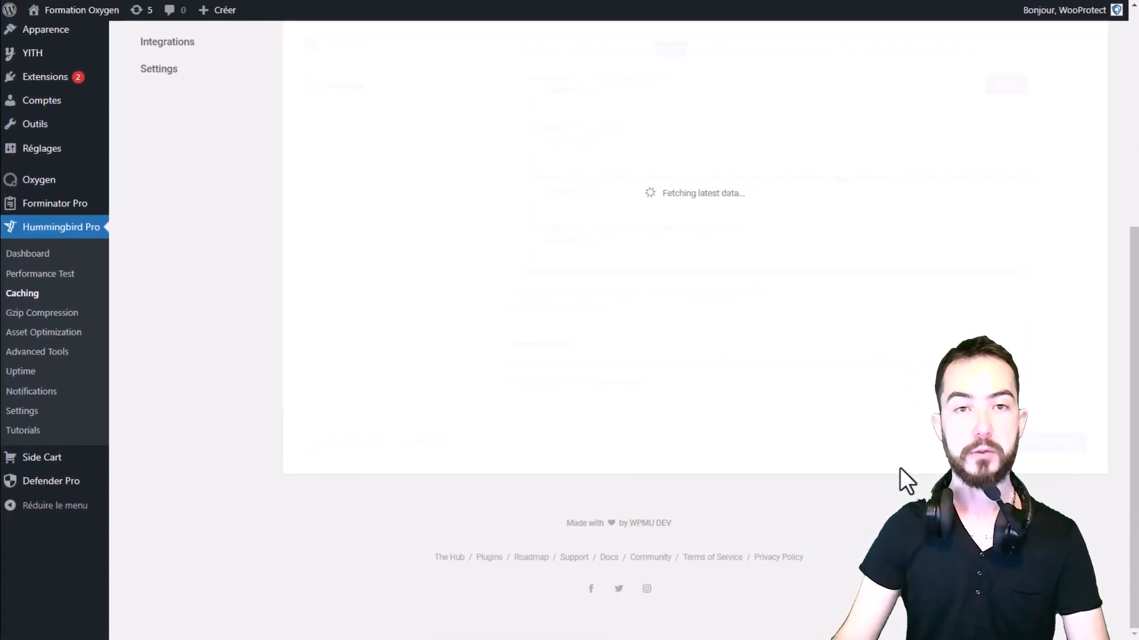
{"action": "scroll", "coordinate": [833, 398], "scroll_direction": "up", "scroll_amount": 3}
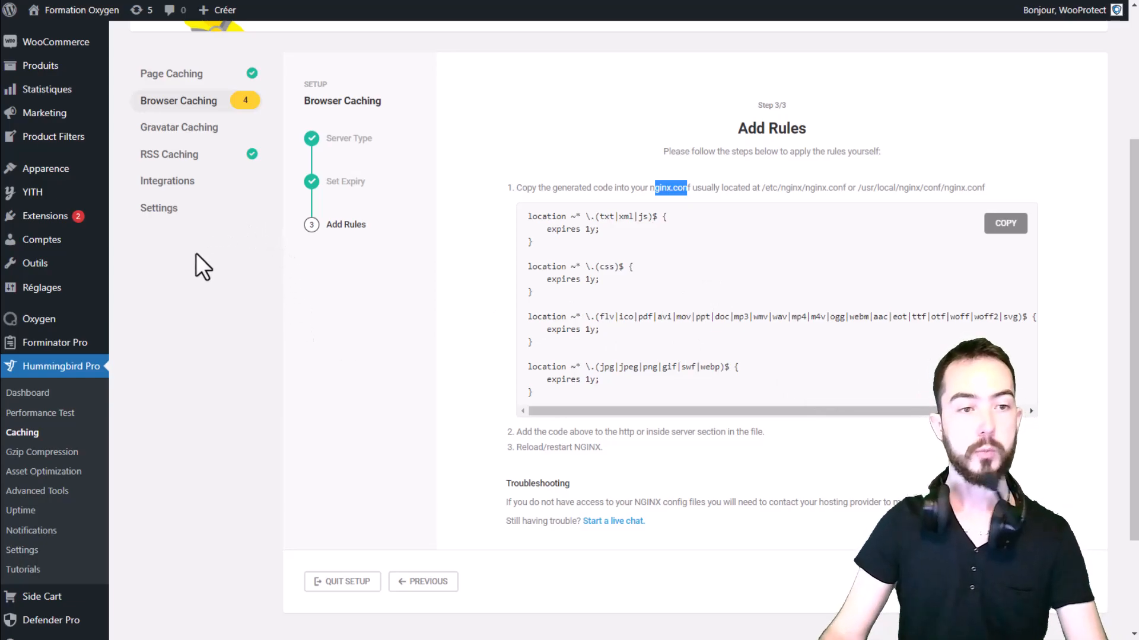
Open the Gravatar Caching settings and activate the caching of local avatar copies
{"action": "left_click", "coordinate": [178, 127]}
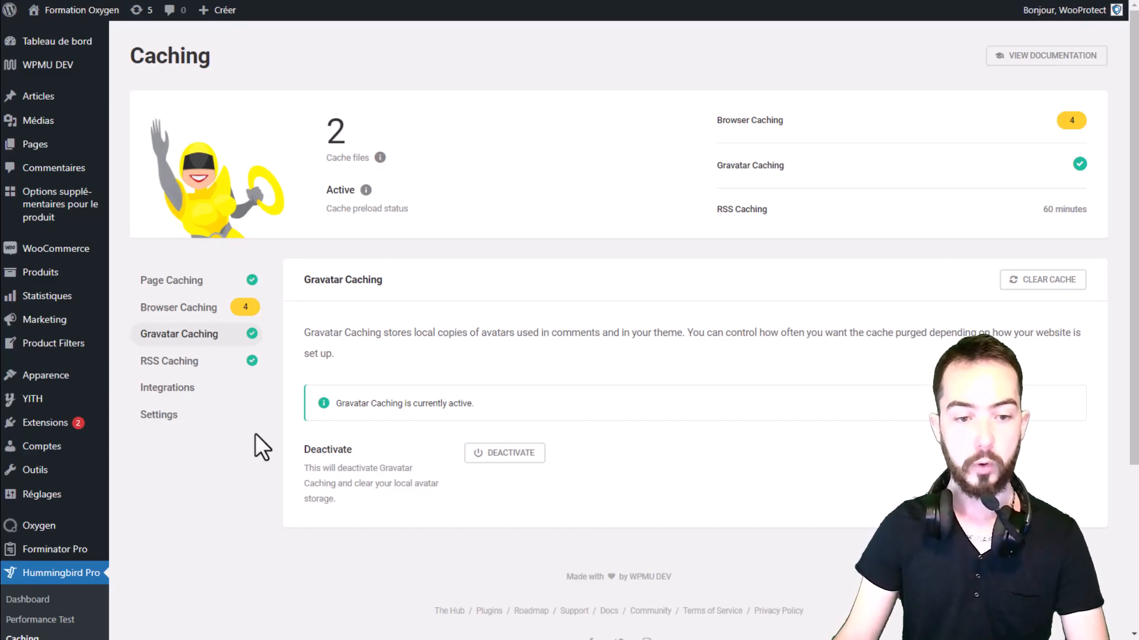
{"action": "scroll", "coordinate": [255, 432], "scroll_direction": "down", "scroll_amount": 1}
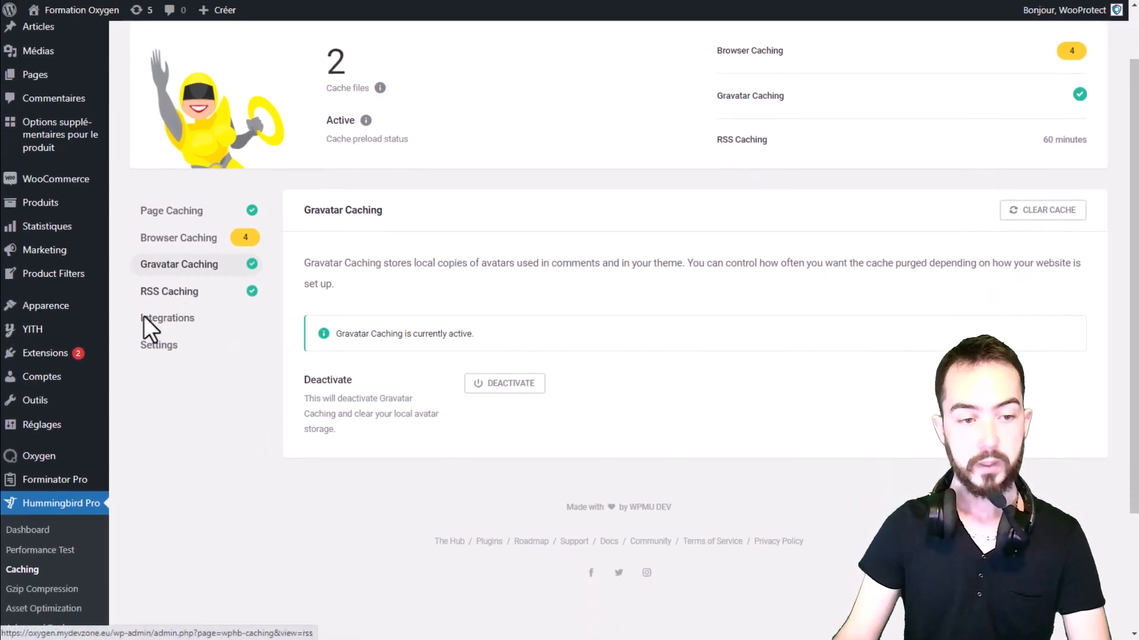
Open the RSS Caching settings and examine the feed expiry time and the option to disable caching
{"action": "left_click", "coordinate": [169, 291]}
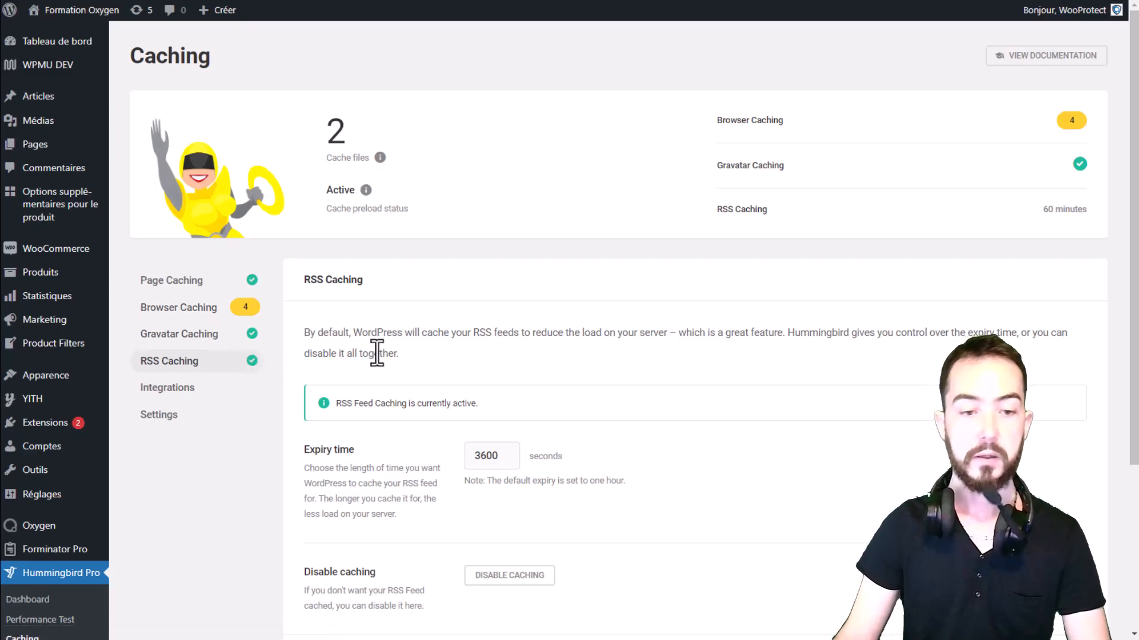
{"action": "scroll", "coordinate": [452, 284], "scroll_direction": "down", "scroll_amount": 3}
{"action": "left_click_drag", "start_coordinate": [510, 318], "coordinate": [418, 316]}
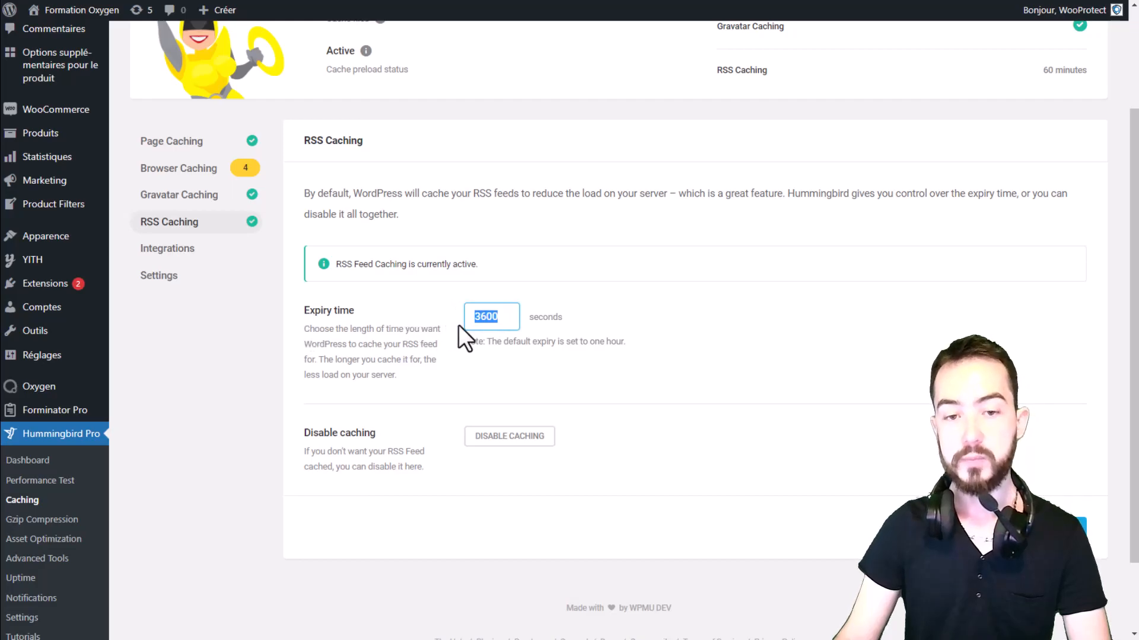
{"action": "left_click", "coordinate": [504, 323]}
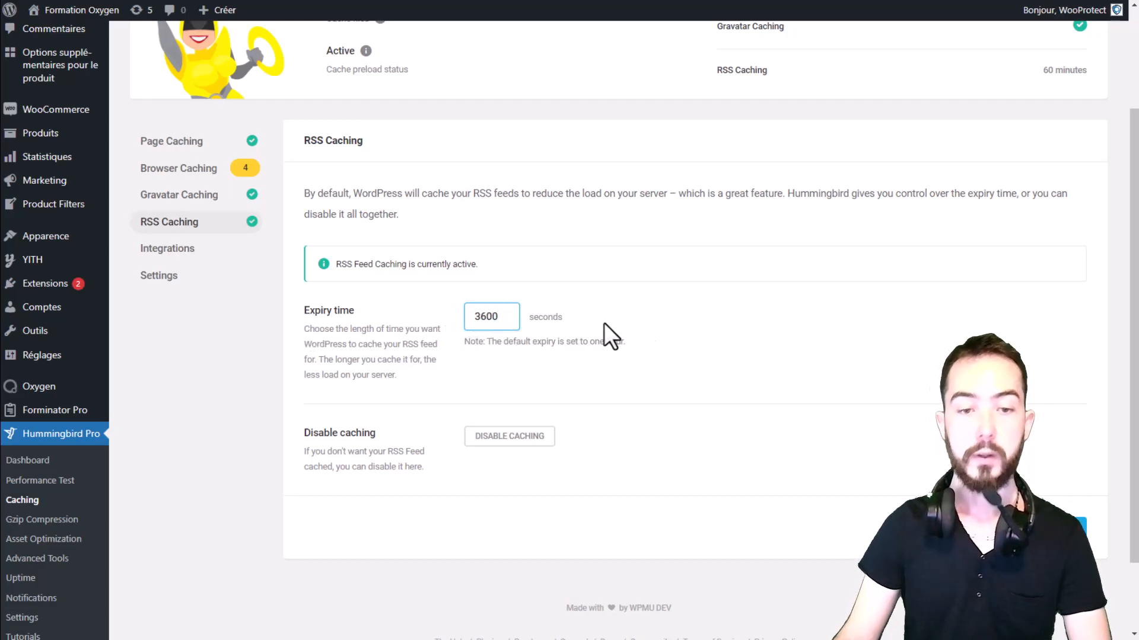
{"action": "left_click_drag", "start_coordinate": [507, 317], "coordinate": [443, 324]}
{"action": "left_click", "coordinate": [550, 380]}
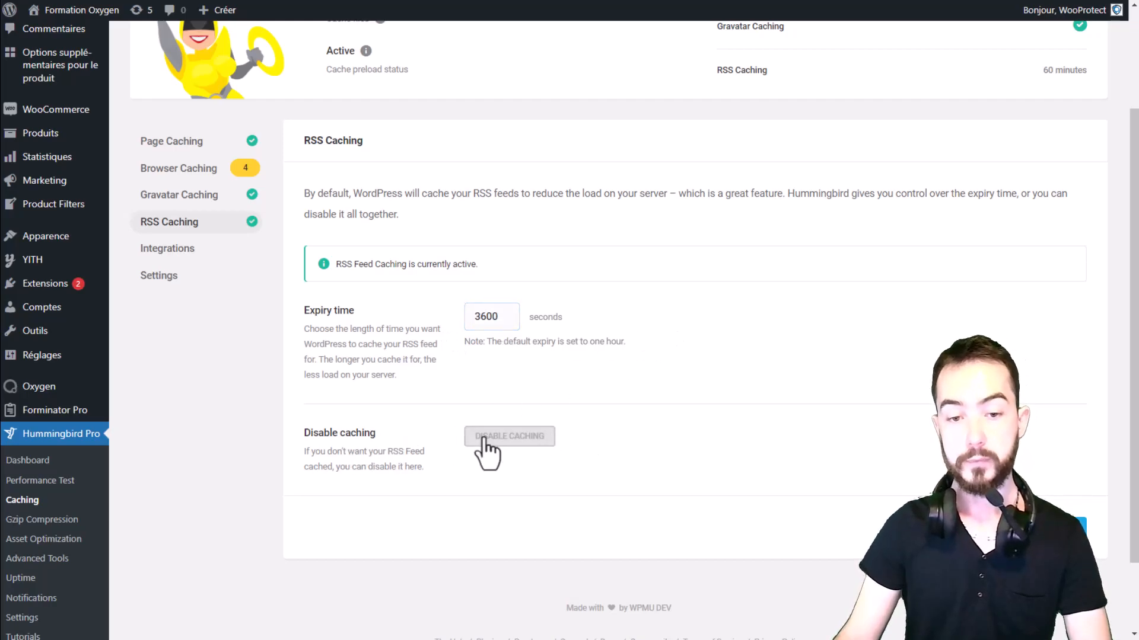
{"action": "left_click_drag", "start_coordinate": [517, 320], "coordinate": [442, 326]}
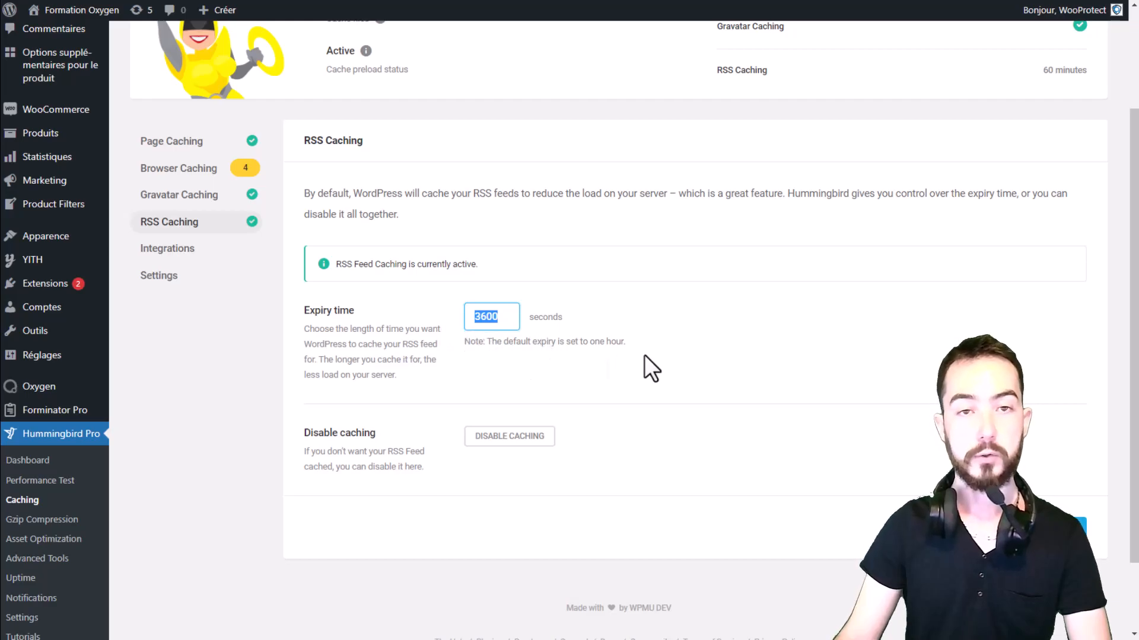
{"action": "scroll", "coordinate": [599, 409], "scroll_direction": "down", "scroll_amount": 1}
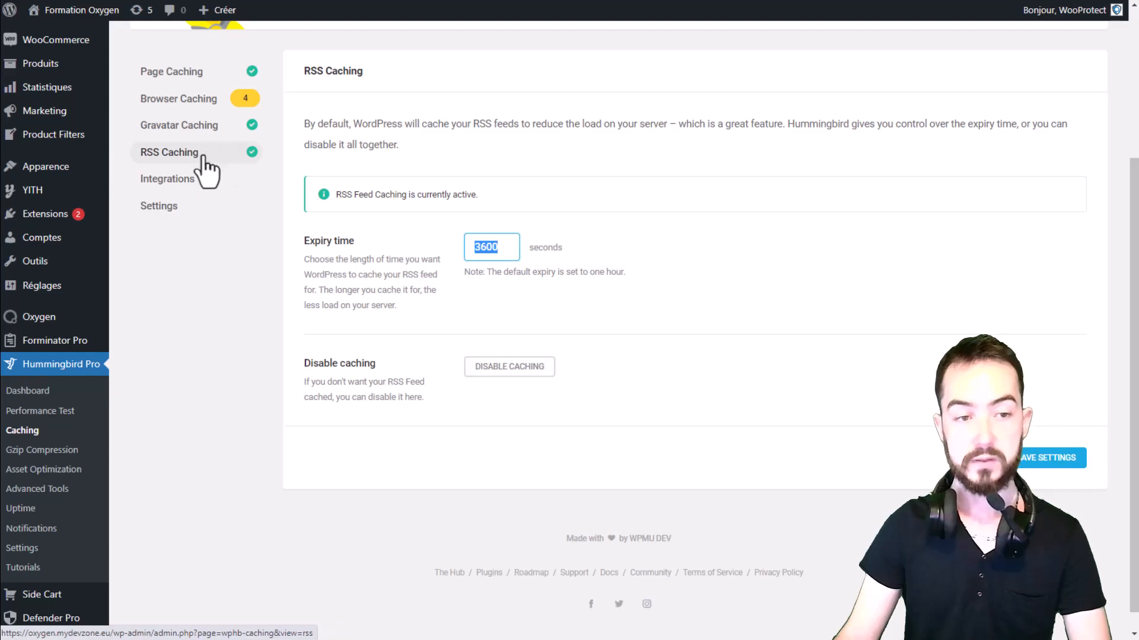
Review the caching Integrations for Cloudflare and Redis and the File Change Detection options in the caching settings
{"action": "left_click", "coordinate": [168, 179]}
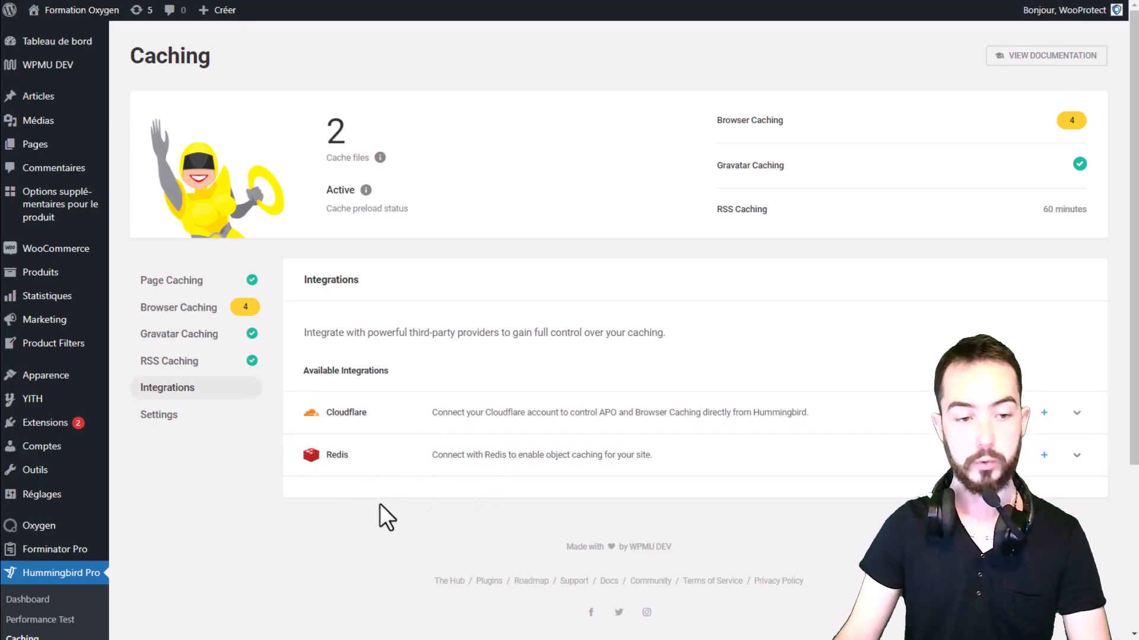
{"action": "left_click", "coordinate": [152, 415]}
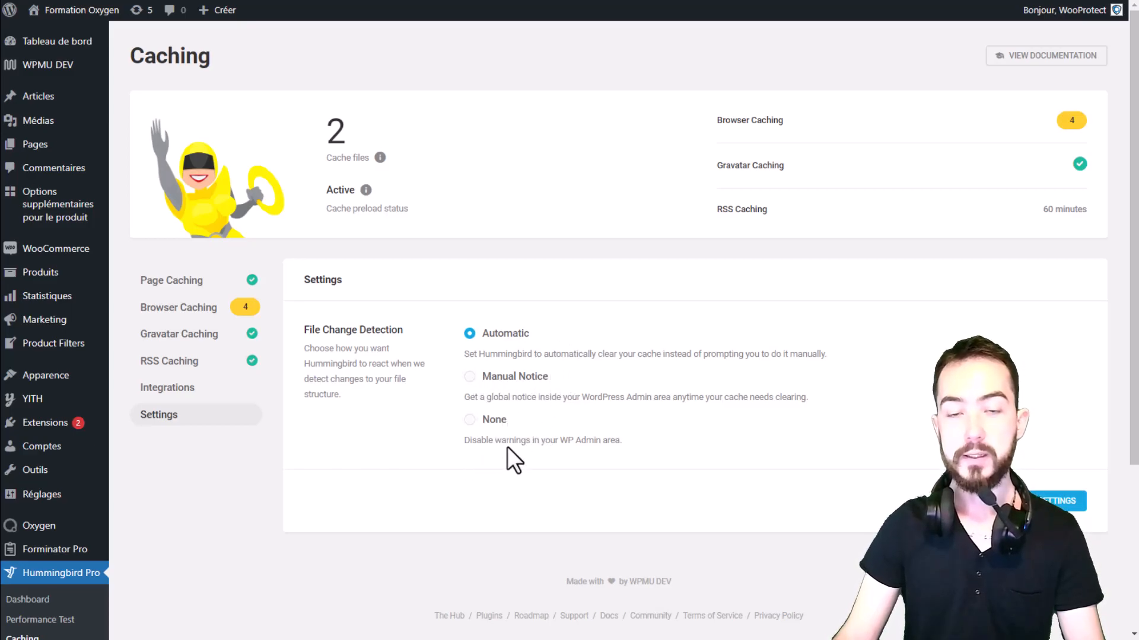
{"action": "scroll", "coordinate": [343, 460], "scroll_direction": "down", "scroll_amount": 4}
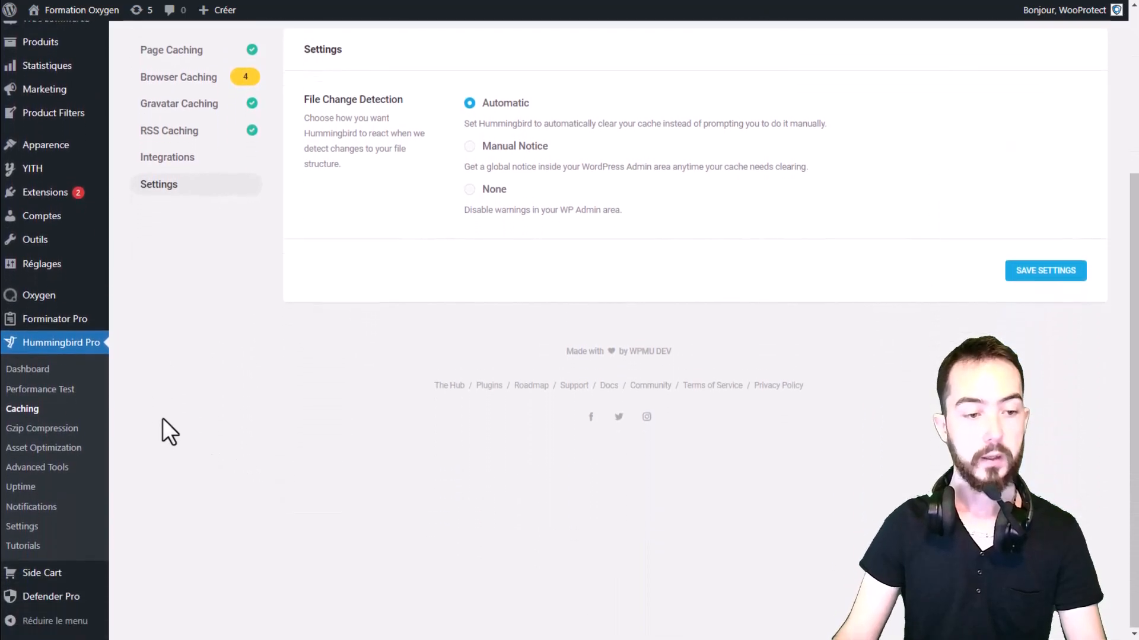
Open the Gzip Compression page and examine the status of each file type and the configured server type
{"action": "left_click", "coordinate": [40, 431]}
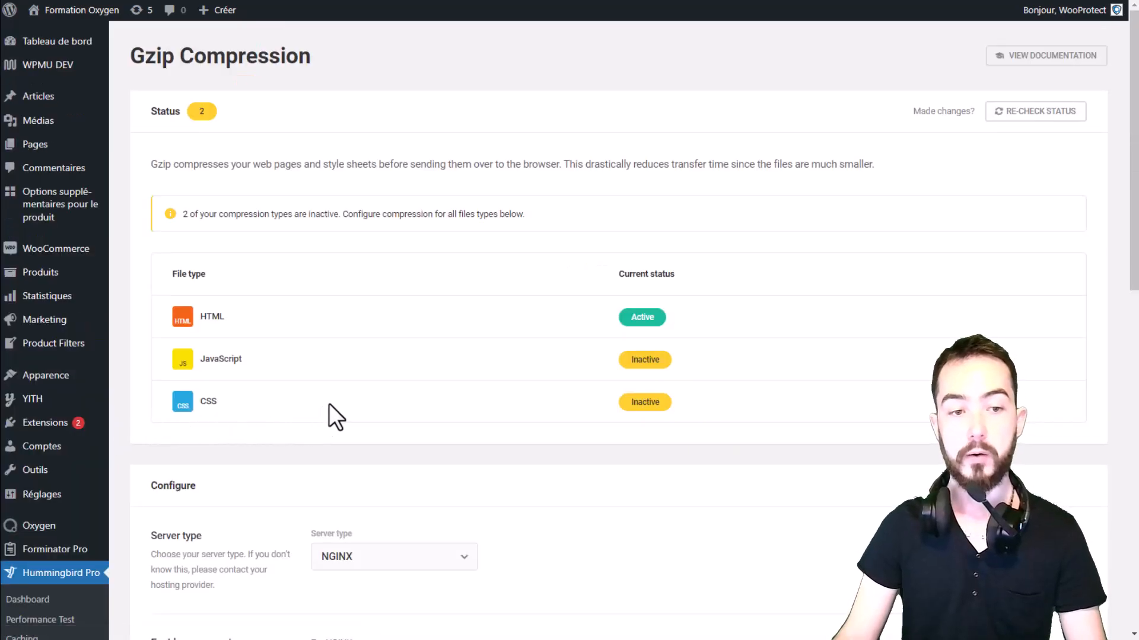
{"action": "scroll", "coordinate": [667, 341], "scroll_direction": "down", "scroll_amount": 1}
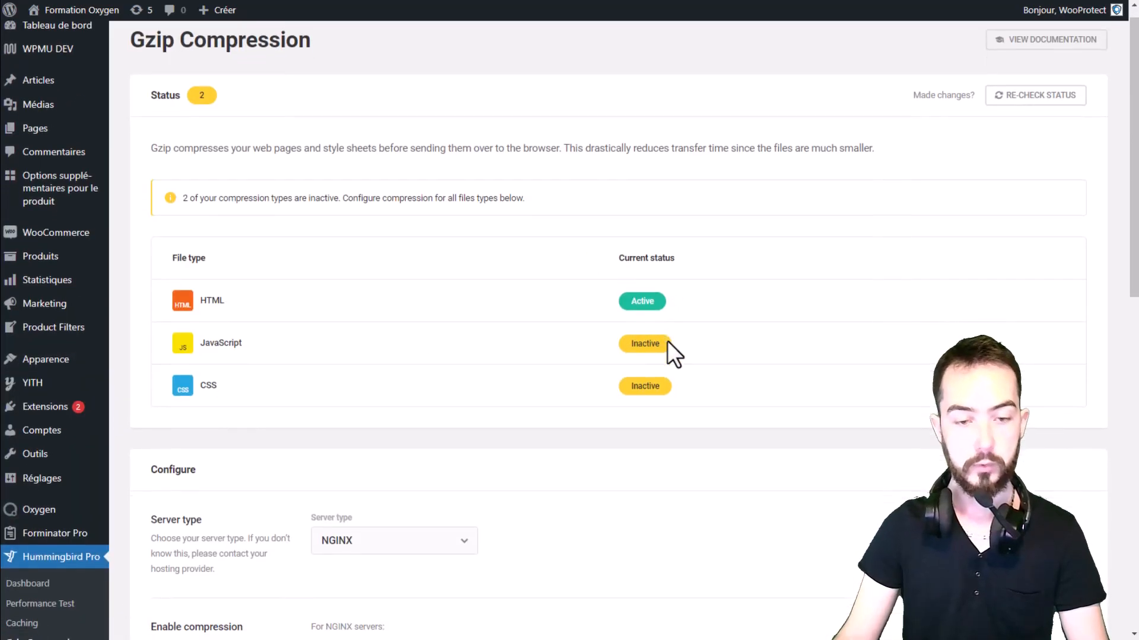
{"action": "scroll", "coordinate": [511, 373], "scroll_direction": "down", "scroll_amount": 2}
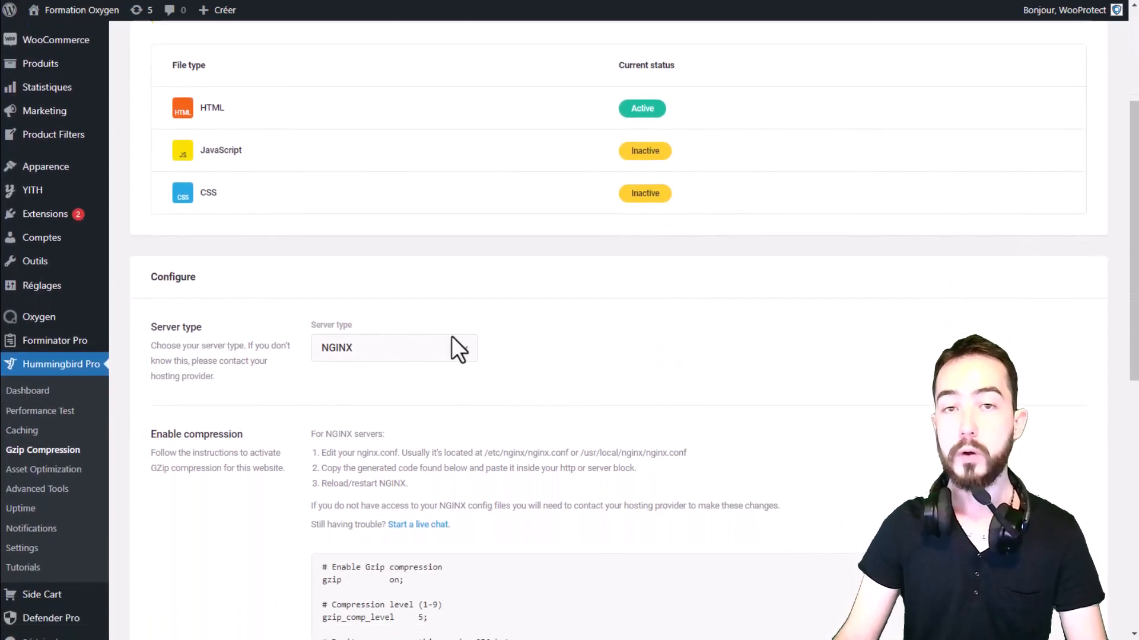
{"action": "scroll", "coordinate": [438, 372], "scroll_direction": "down", "scroll_amount": 1}
{"action": "scroll", "coordinate": [438, 373], "scroll_direction": "down", "scroll_amount": 3}
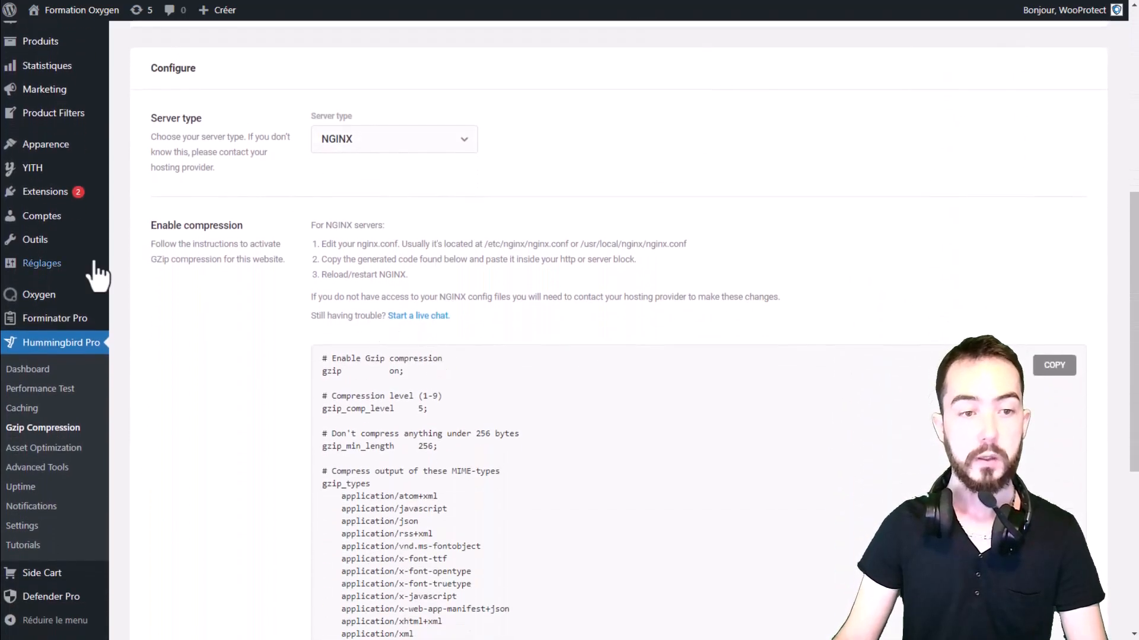
Examine the generated Gzip code for NGINX servers and the instruction to edit nginx.conf
{"action": "scroll", "coordinate": [311, 261], "scroll_direction": "down", "scroll_amount": 2}
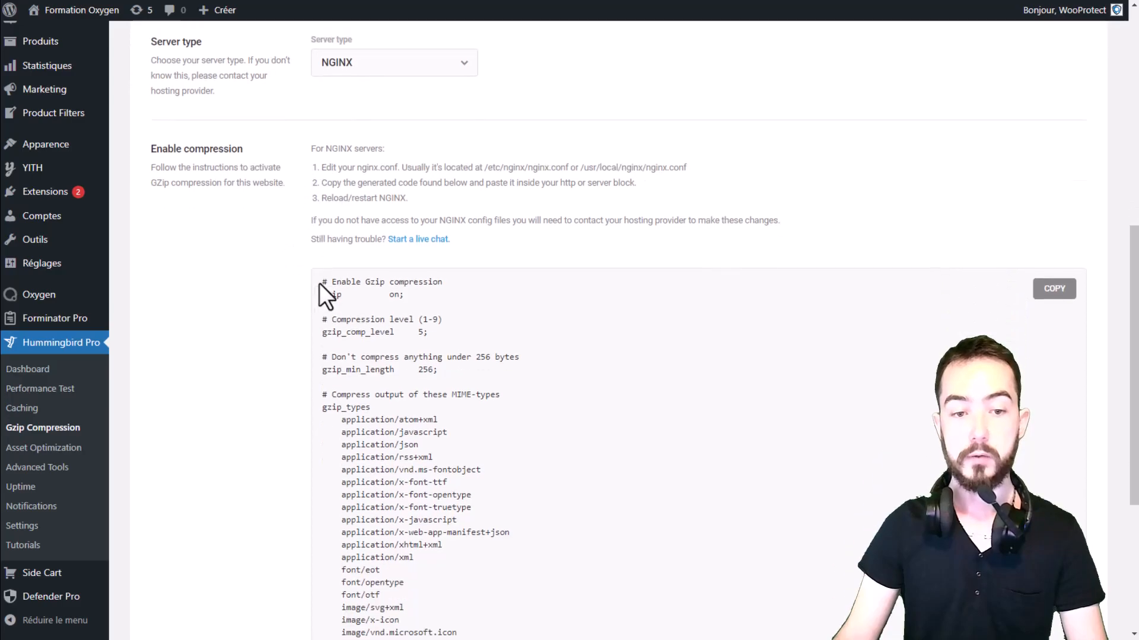
{"action": "left_click_drag", "start_coordinate": [350, 232], "coordinate": [492, 588]}
{"action": "left_click", "coordinate": [492, 571]}
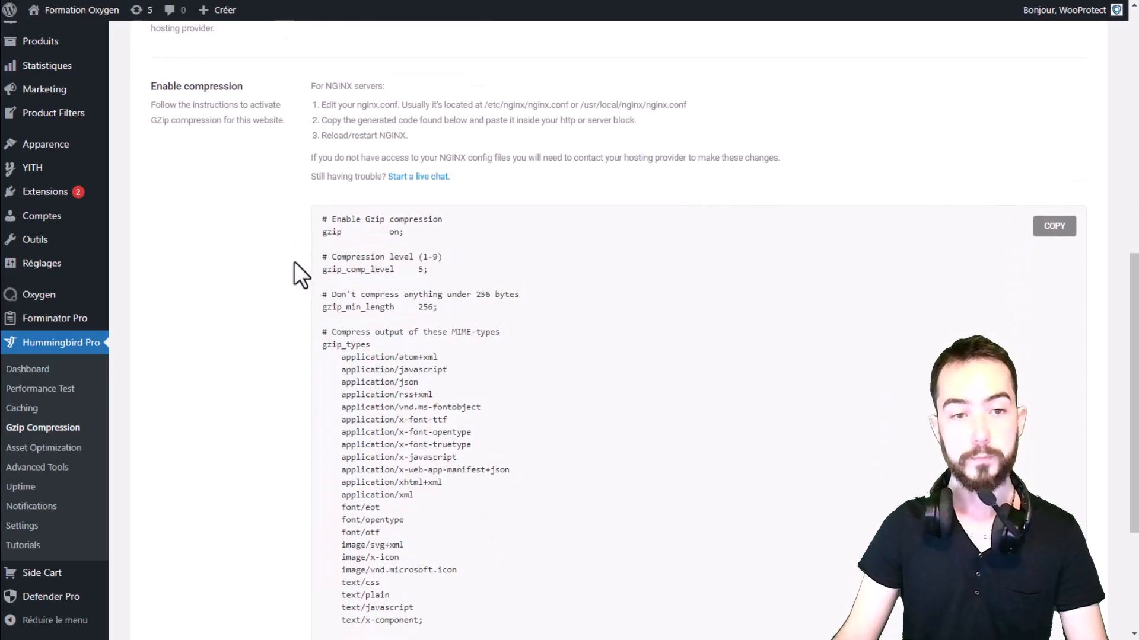
{"action": "left_click_drag", "start_coordinate": [356, 105], "coordinate": [401, 108]}
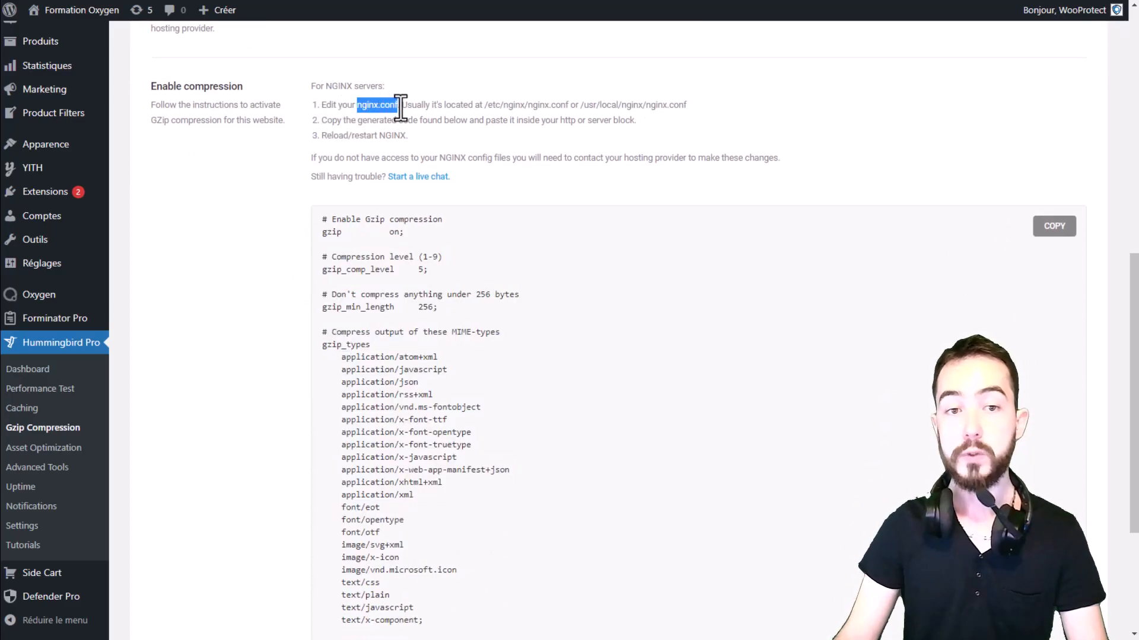
{"action": "scroll", "coordinate": [524, 132], "scroll_direction": "down", "scroll_amount": 3}
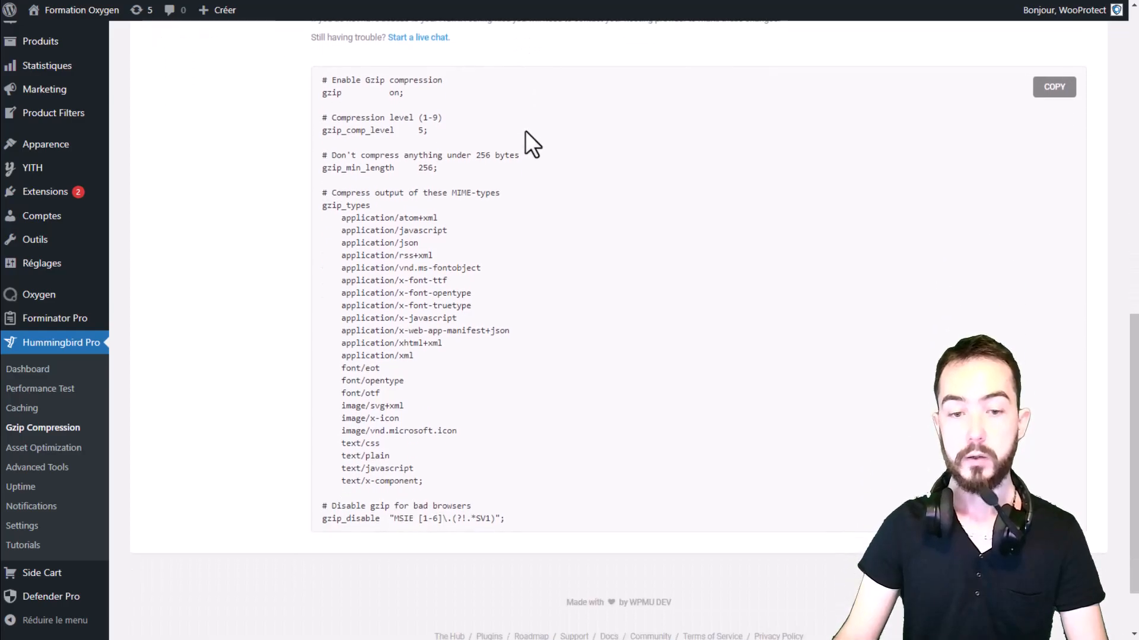
{"action": "scroll", "coordinate": [522, 259], "scroll_direction": "up", "scroll_amount": 3}
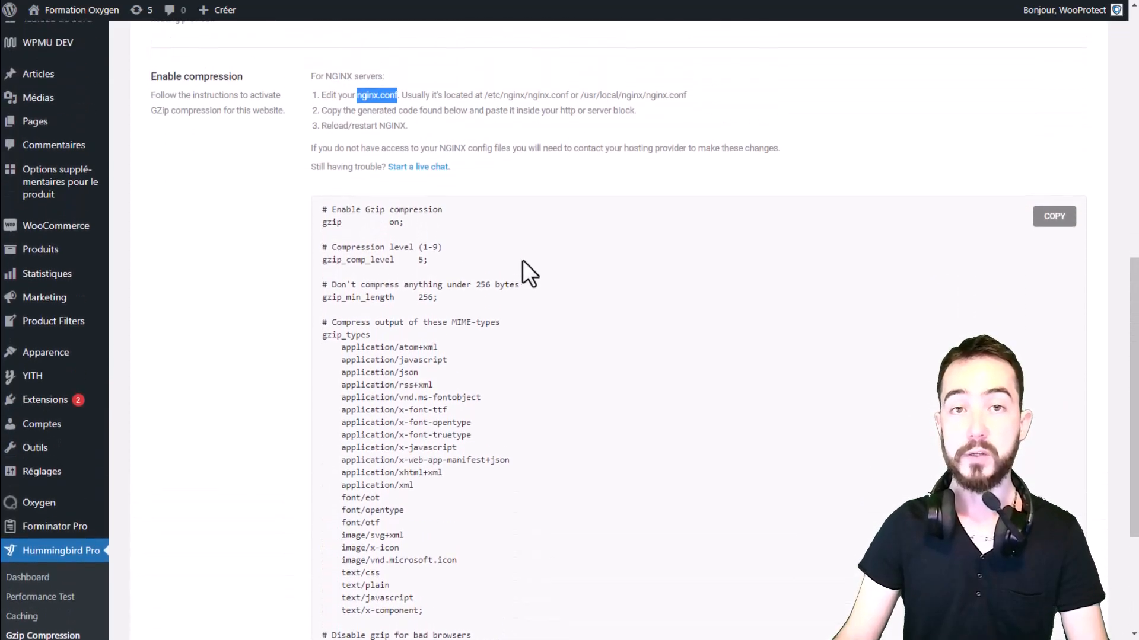
Go back over the Gzip Compression status overview for HTML, JavaScript and CSS files
{"action": "scroll", "coordinate": [522, 259], "scroll_direction": "up", "scroll_amount": 3}
{"action": "scroll", "coordinate": [522, 258], "scroll_direction": "up", "scroll_amount": 5}
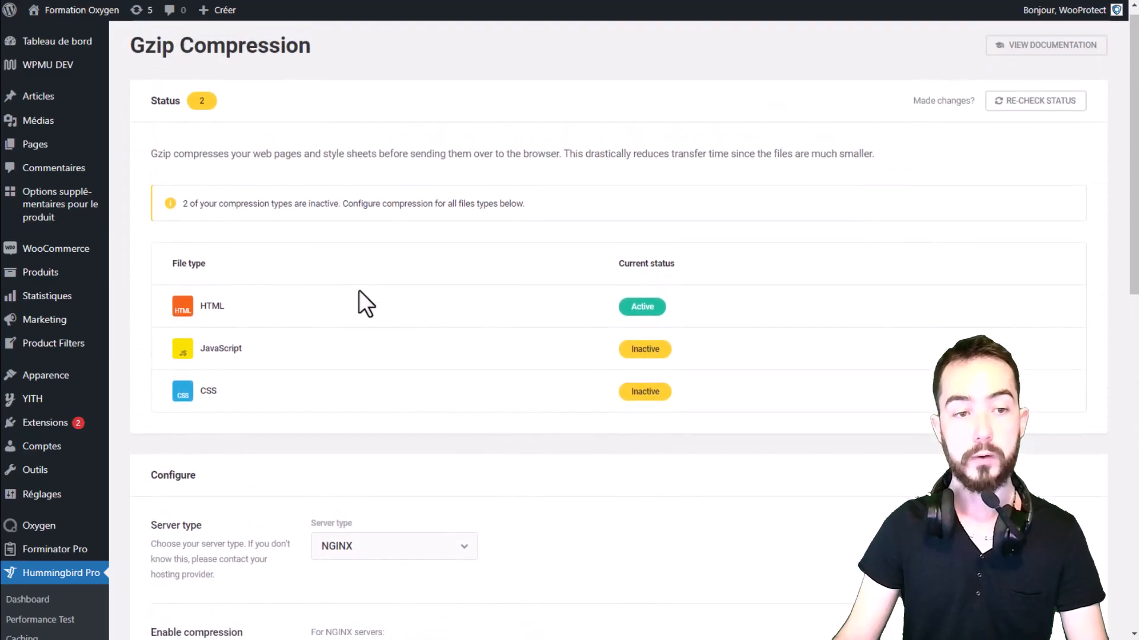
{"action": "left_click_drag", "start_coordinate": [157, 69], "coordinate": [336, 63]}
{"action": "left_click", "coordinate": [342, 78]}
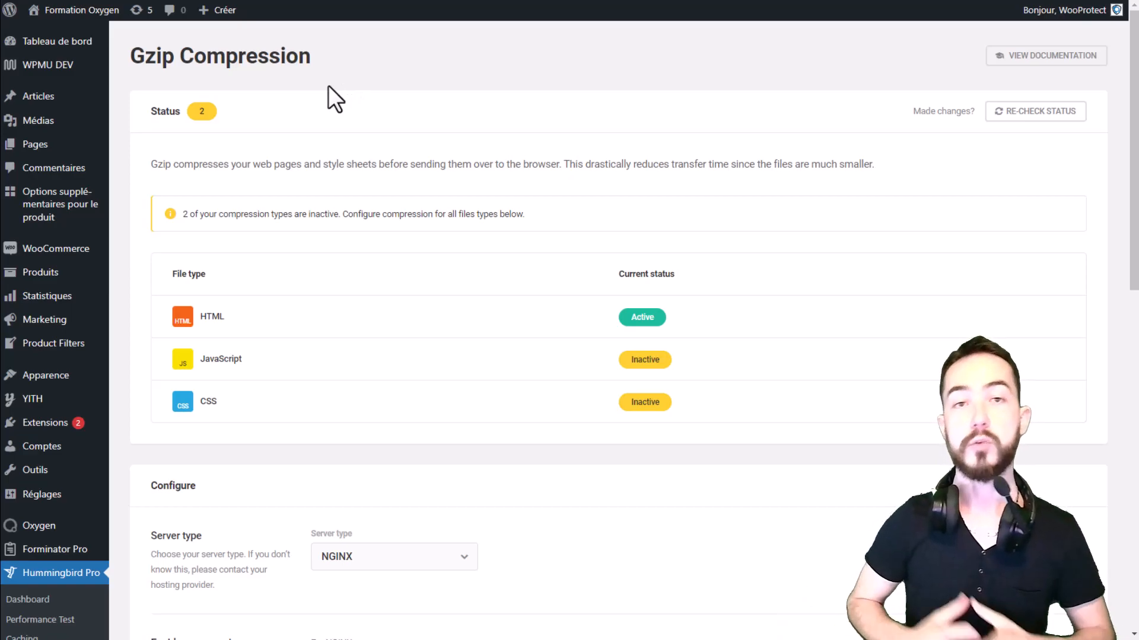
Open Hummingbird Pro's Advanced Tools and translate the page into French
{"action": "scroll", "coordinate": [46, 253], "scroll_direction": "down", "scroll_amount": 5}
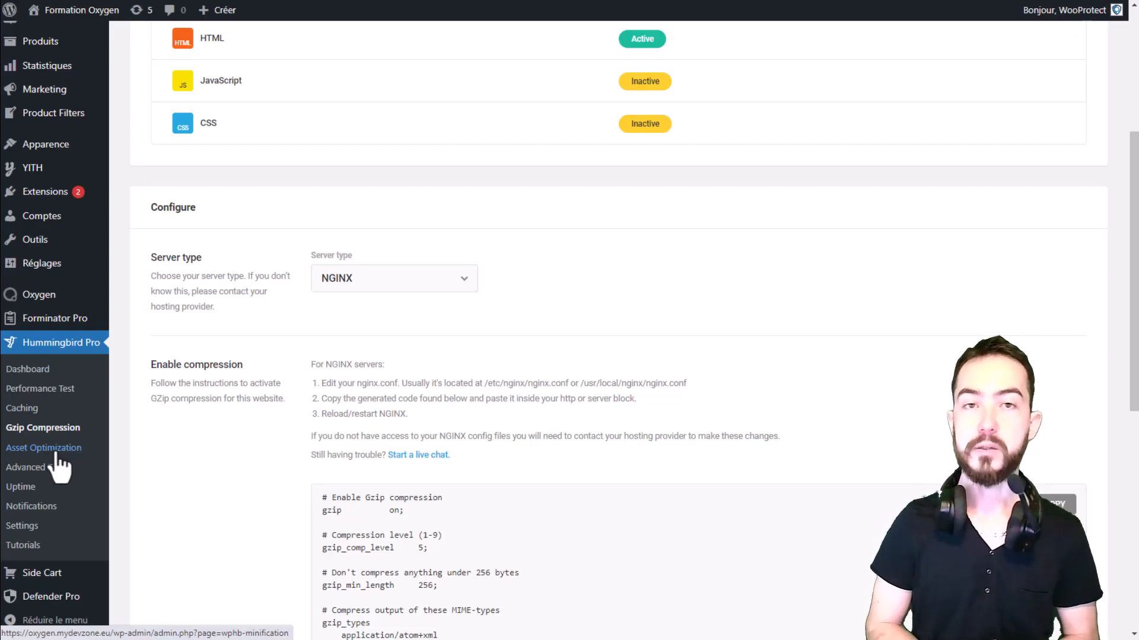
{"action": "left_click", "coordinate": [37, 472]}
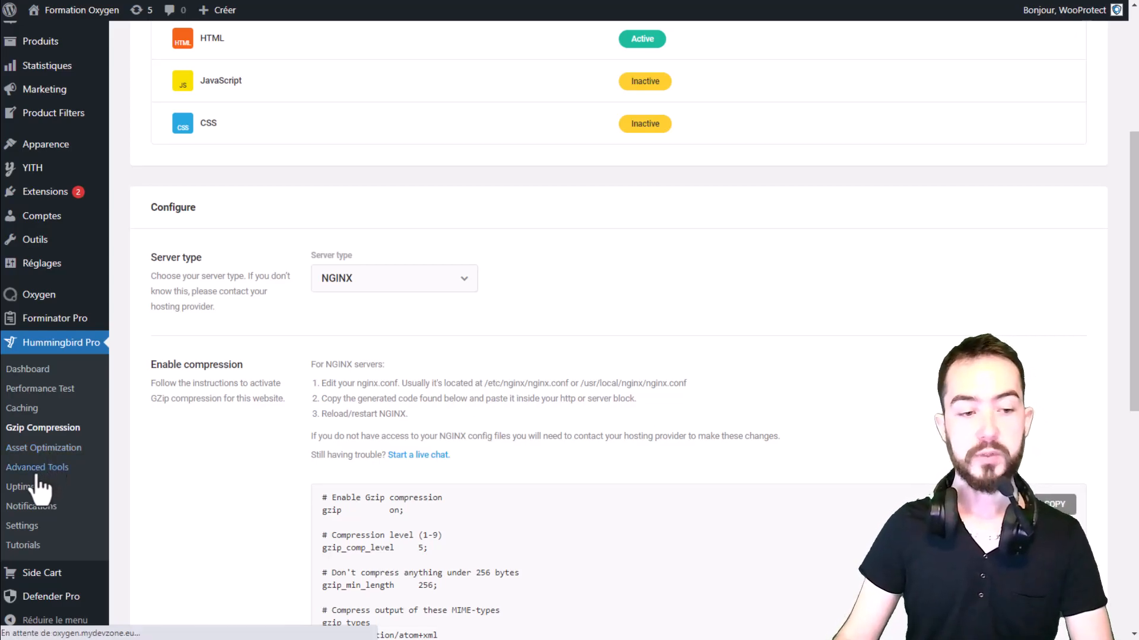
{"action": "scroll", "coordinate": [362, 355], "scroll_direction": "down", "scroll_amount": 2}
{"action": "scroll", "coordinate": [350, 354], "scroll_direction": "up", "scroll_amount": 2}
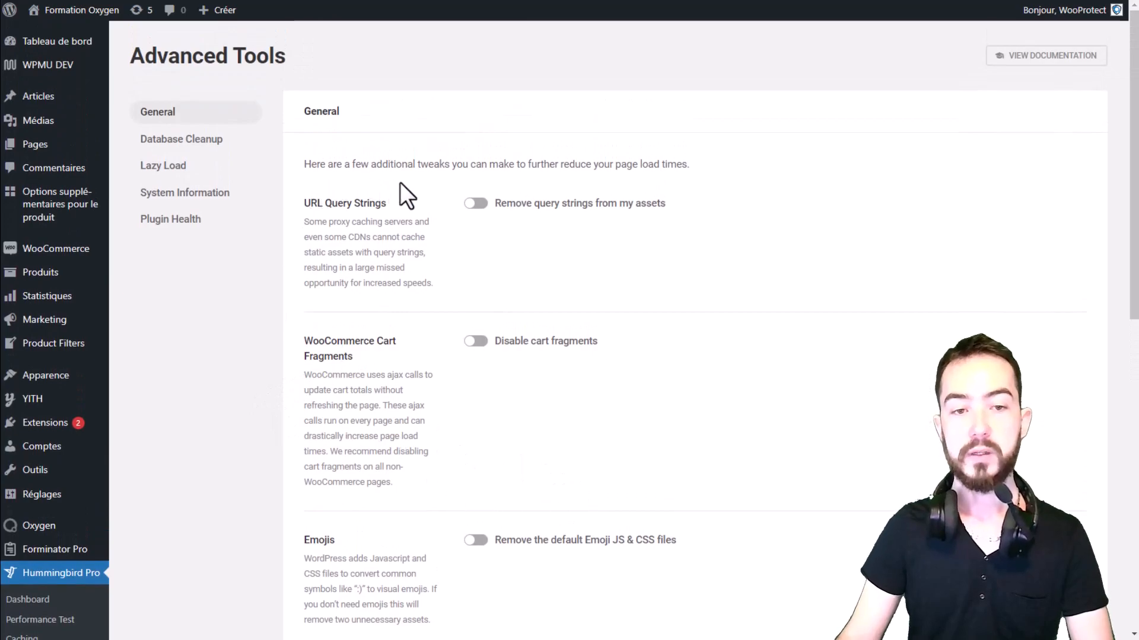
{"action": "right_click", "coordinate": [499, 180]}
{"action": "left_click", "coordinate": [611, 341]}
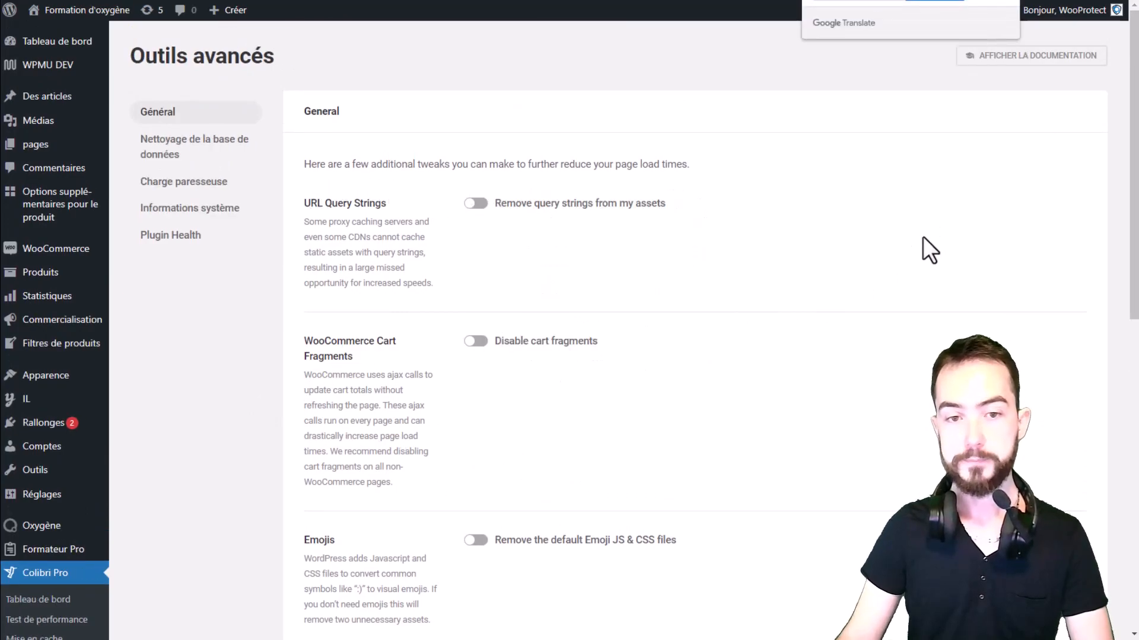
Examine the introduction of the general advanced tools and the option for removing URL query strings from assets
{"action": "left_click_drag", "start_coordinate": [434, 167], "coordinate": [631, 171]}
{"action": "left_click", "coordinate": [965, 260]}
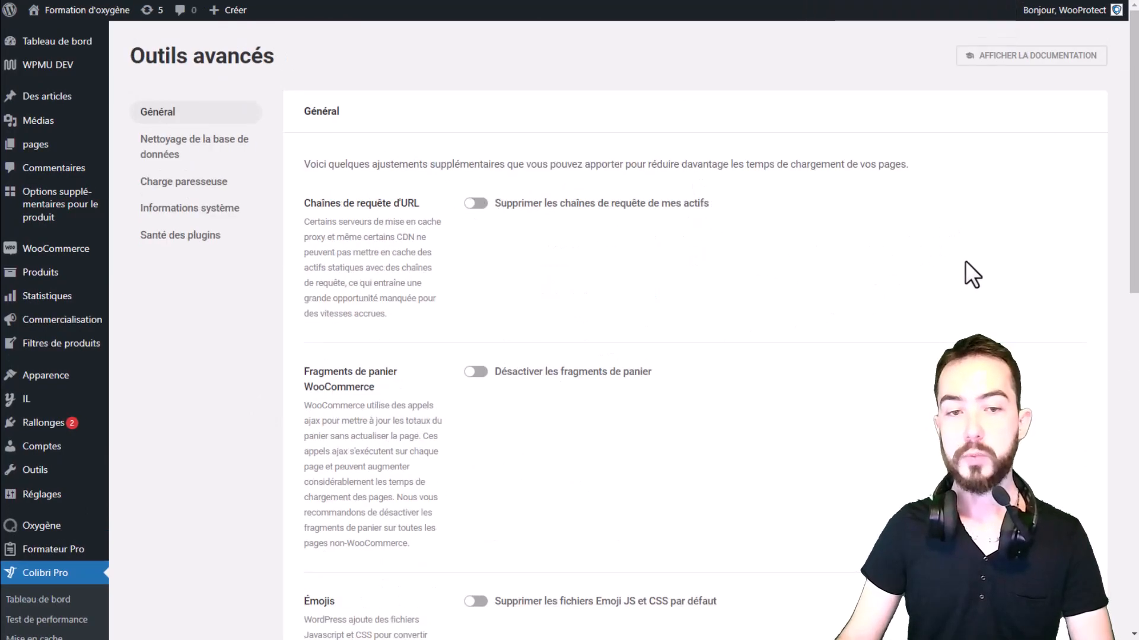
{"action": "left_click_drag", "start_coordinate": [323, 203], "coordinate": [407, 204]}
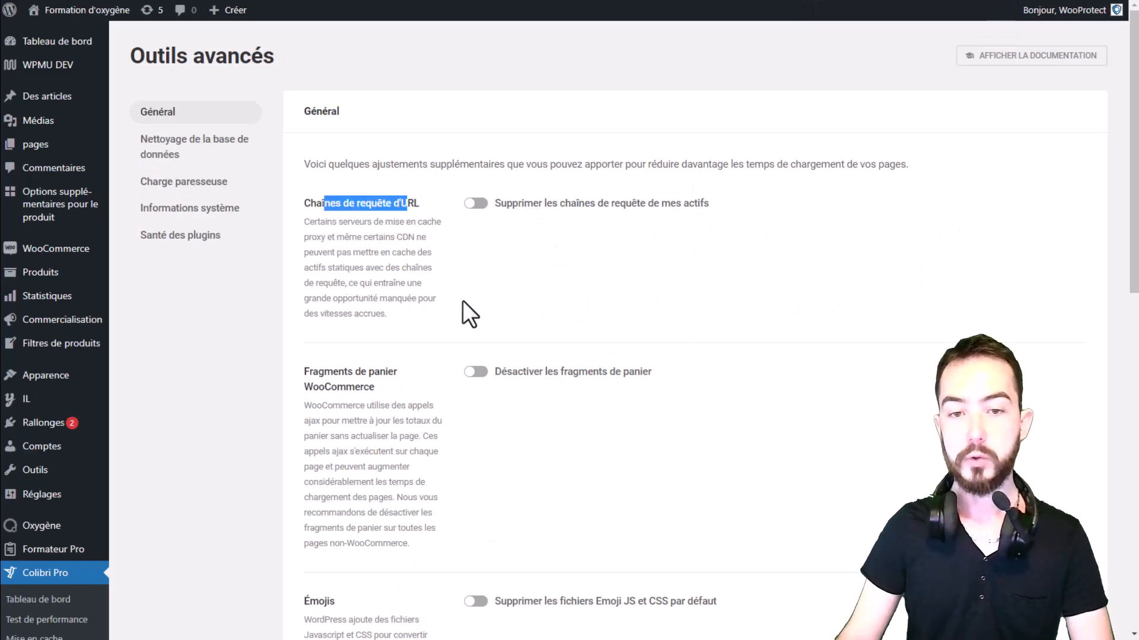
{"action": "left_click_drag", "start_coordinate": [711, 204], "coordinate": [495, 213]}
{"action": "left_click", "coordinate": [796, 210]}
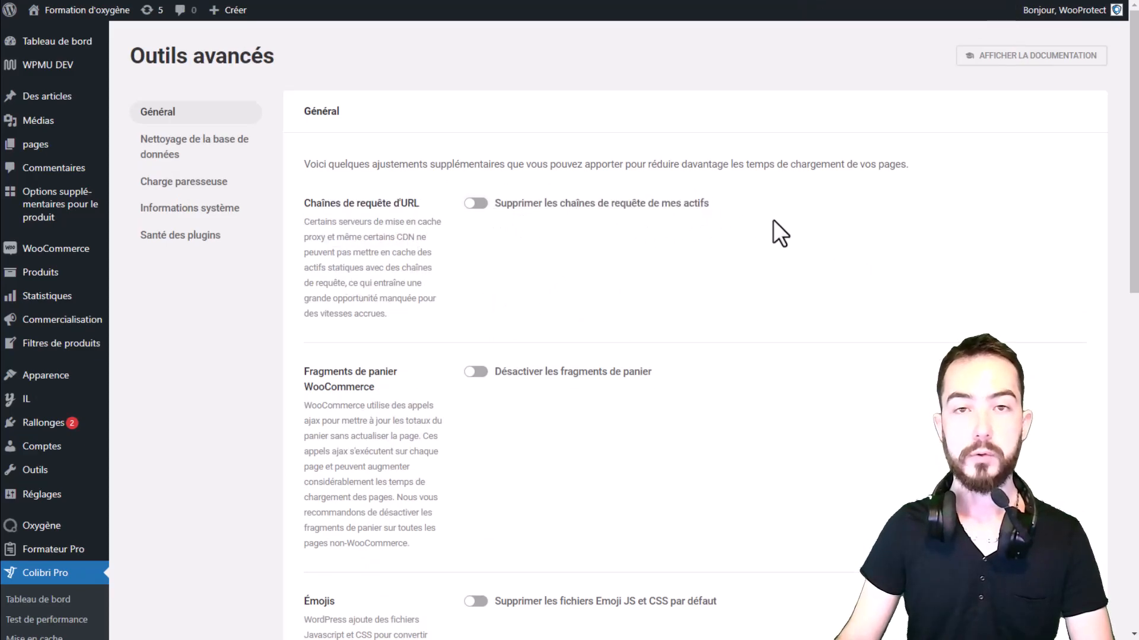
Review the WooCommerce cart fragments, emoji file removal, DNS prefetch and preconnect options in the general advanced tools
{"action": "scroll", "coordinate": [576, 218], "scroll_direction": "down", "scroll_amount": 1}
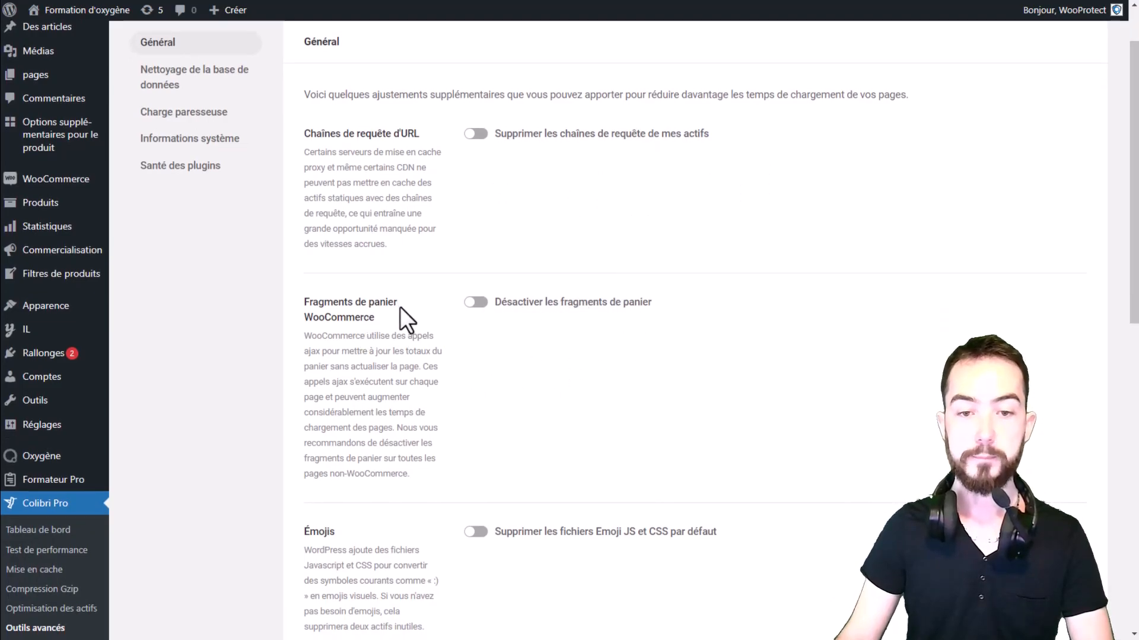
{"action": "scroll", "coordinate": [407, 312], "scroll_direction": "down", "scroll_amount": 1}
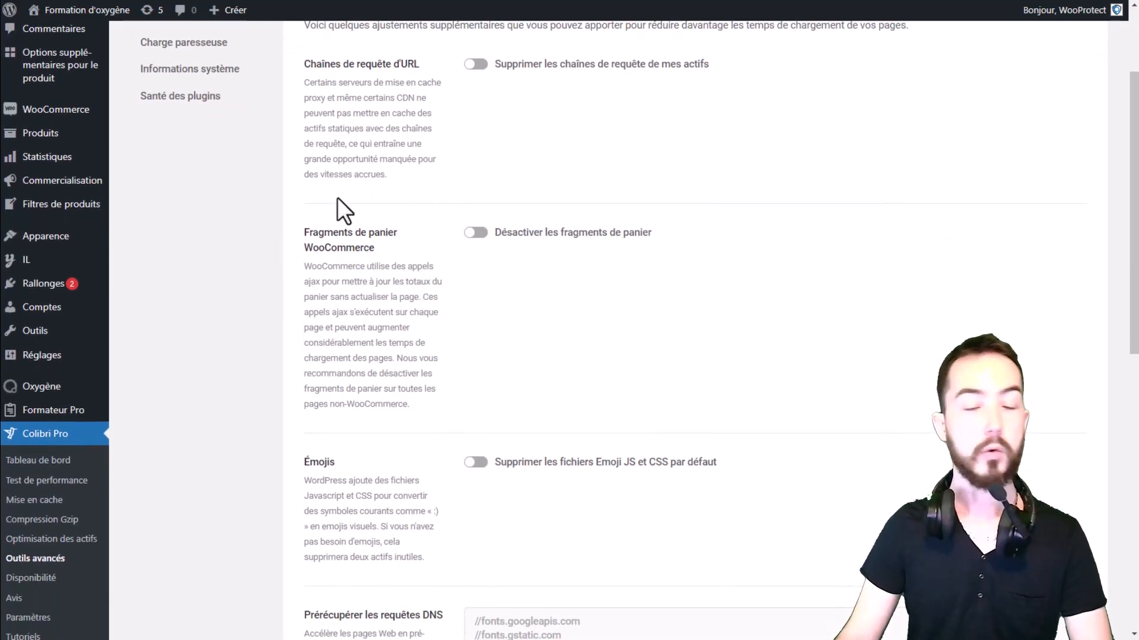
{"action": "scroll", "coordinate": [342, 242], "scroll_direction": "down", "scroll_amount": 2}
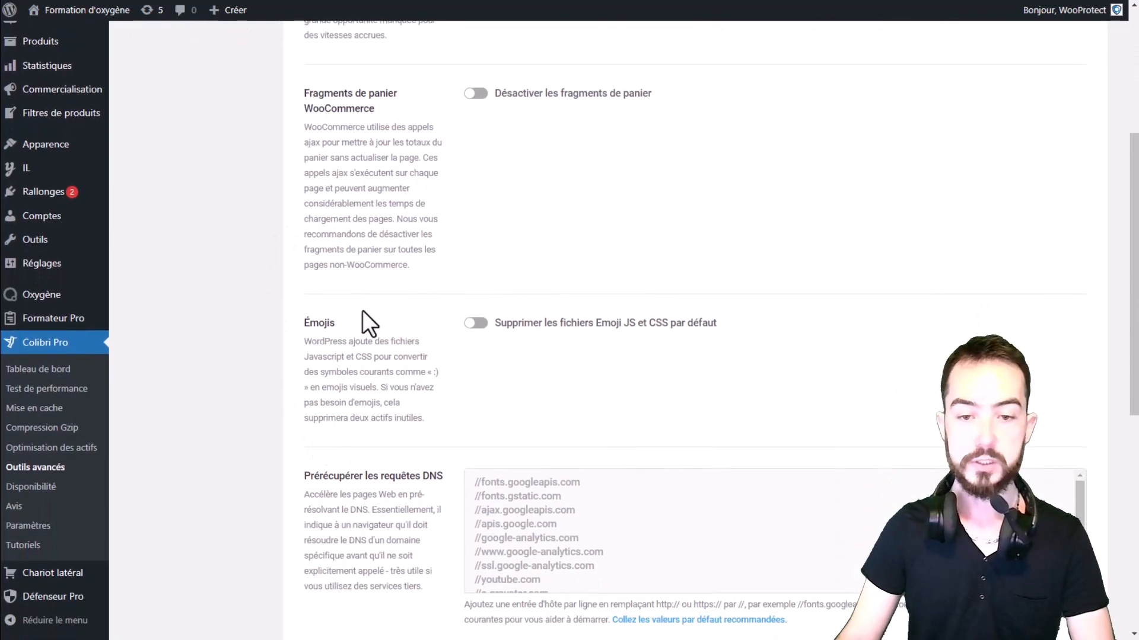
{"action": "left_click_drag", "start_coordinate": [558, 327], "coordinate": [688, 335]}
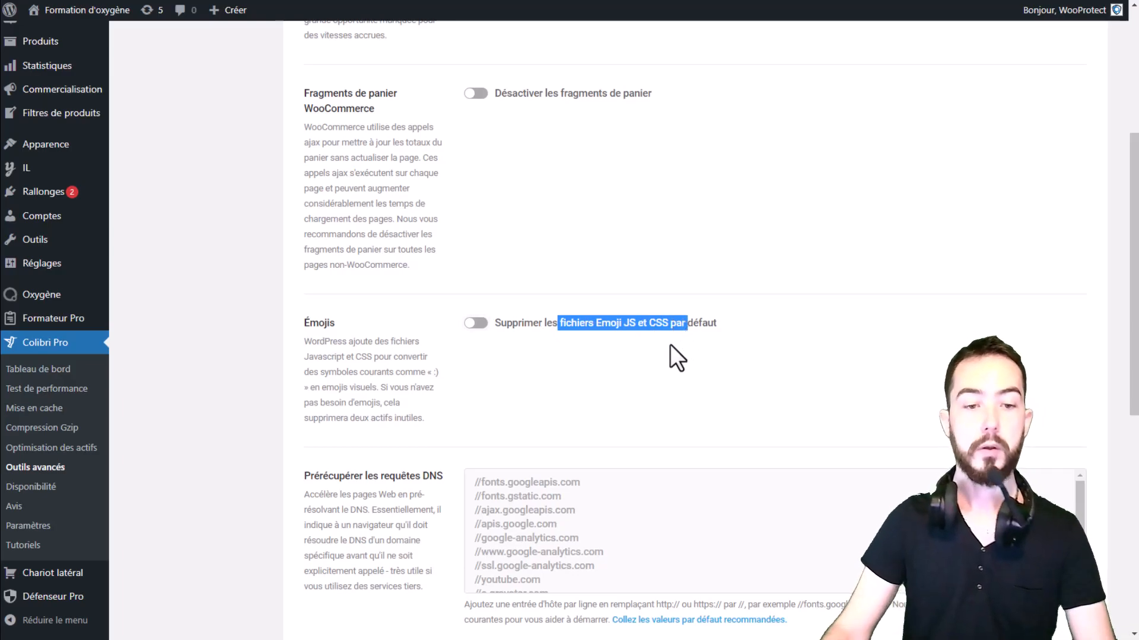
{"action": "scroll", "coordinate": [676, 356], "scroll_direction": "down", "scroll_amount": 8}
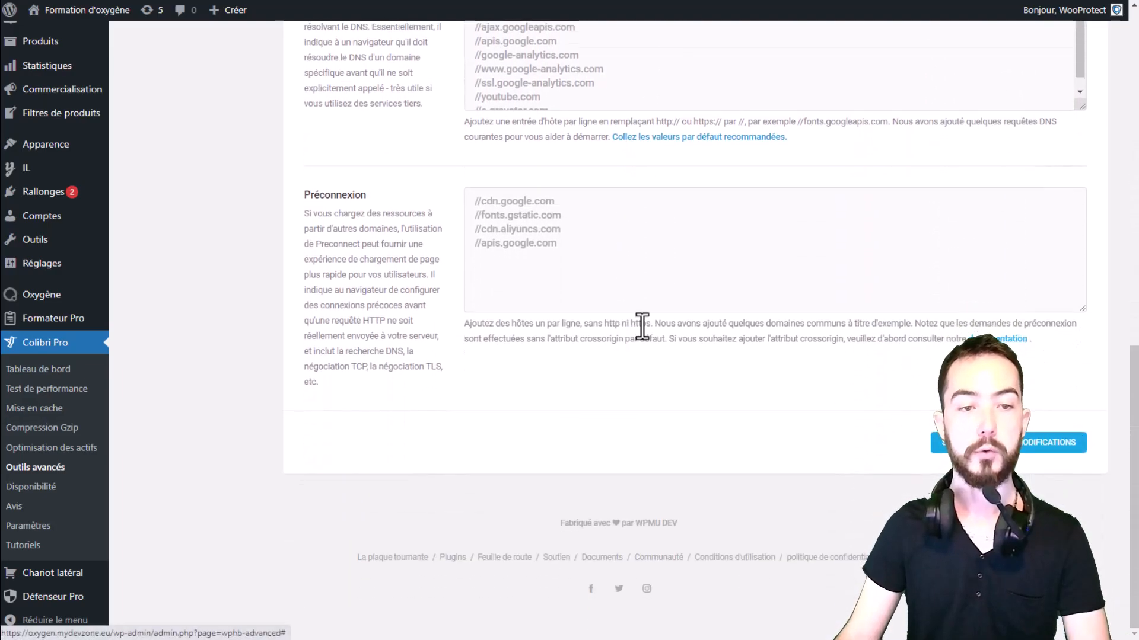
Open the Database Cleanup section and examine its data types, starting with the post revisions
{"action": "scroll", "coordinate": [623, 343], "scroll_direction": "up", "scroll_amount": 12}
{"action": "left_click", "coordinate": [172, 156]}
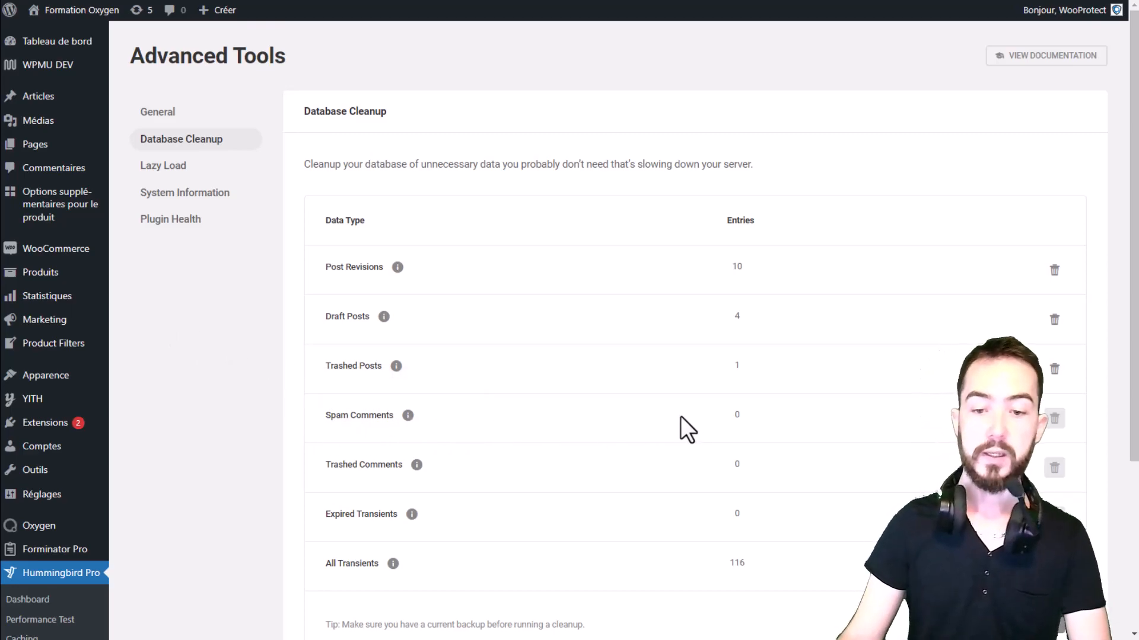
{"action": "left_click_drag", "start_coordinate": [330, 268], "coordinate": [412, 269]}
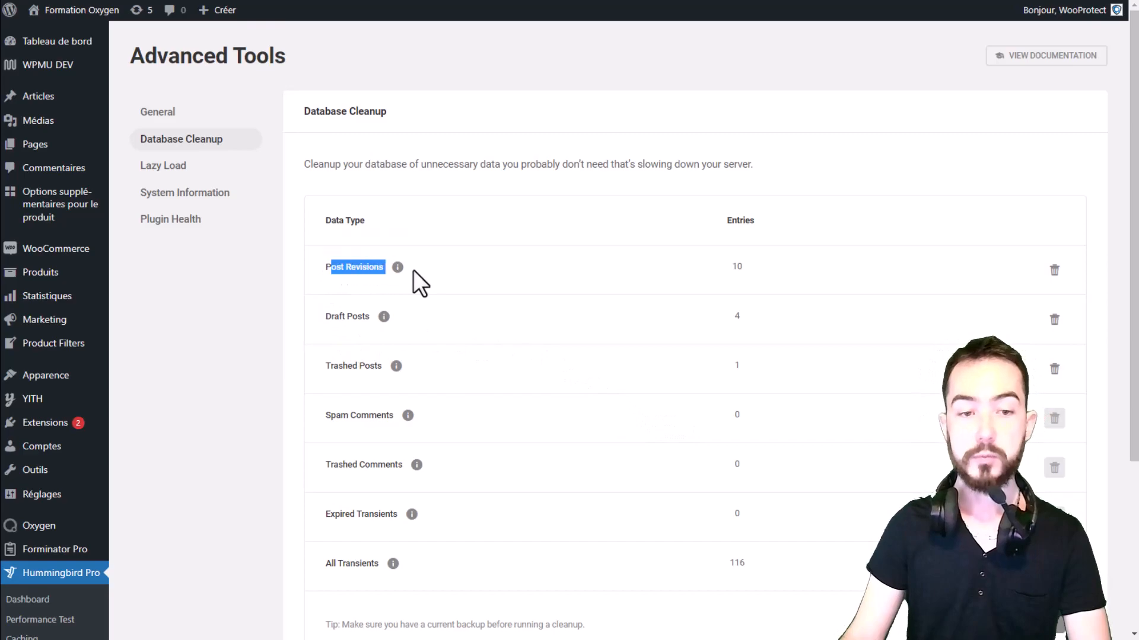
{"action": "left_click", "coordinate": [317, 274]}
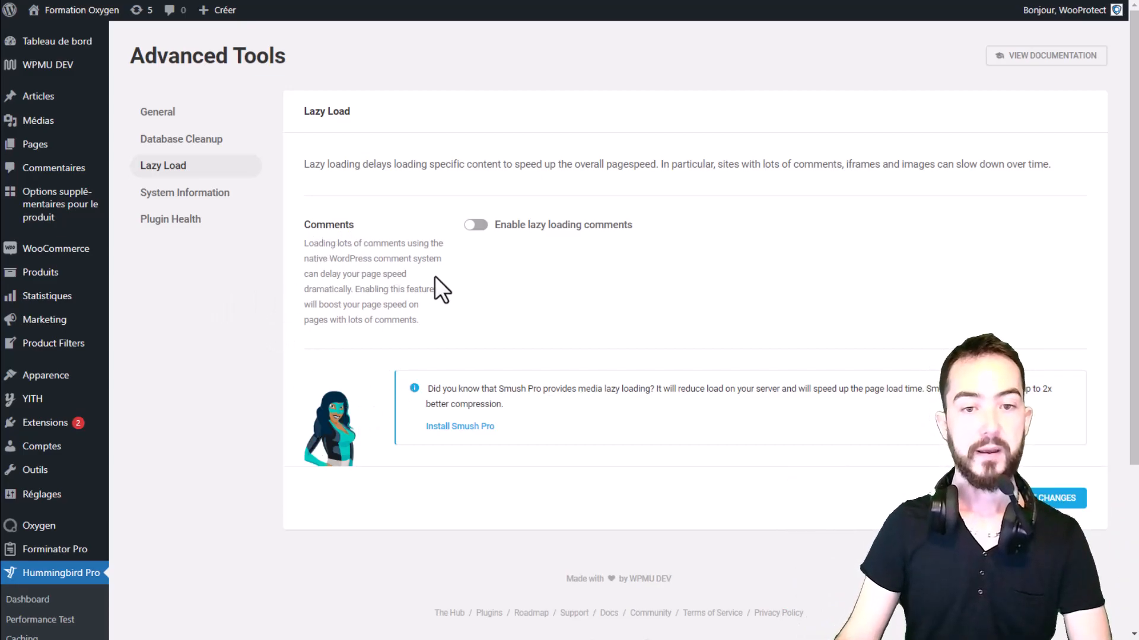
Review the lazy loading option for comments and the System Information and Plugin Health sections of the advanced tools
{"action": "left_click_drag", "start_coordinate": [360, 224], "coordinate": [304, 224]}
{"action": "left_click_drag", "start_coordinate": [634, 226], "coordinate": [511, 213]}
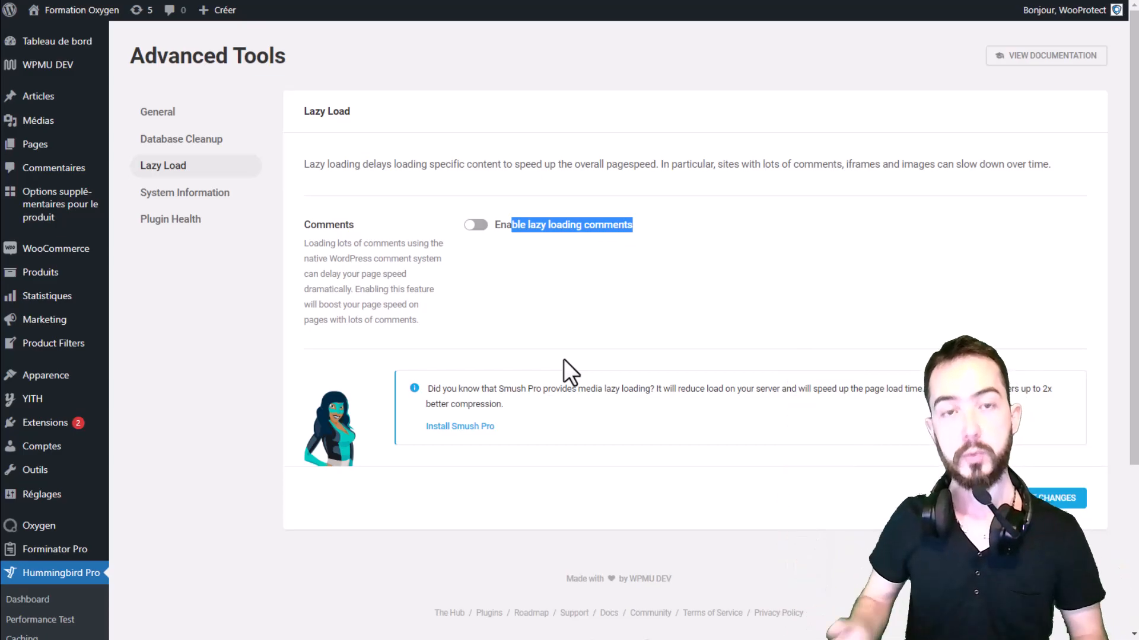
{"action": "left_click", "coordinate": [183, 348]}
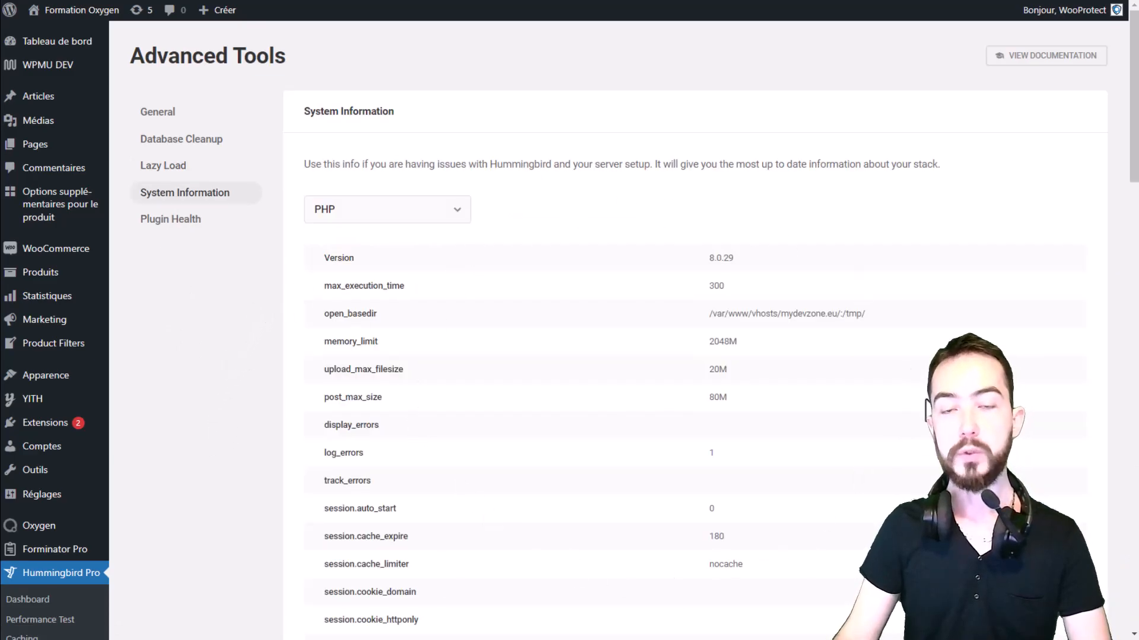
{"action": "left_click", "coordinate": [172, 219]}
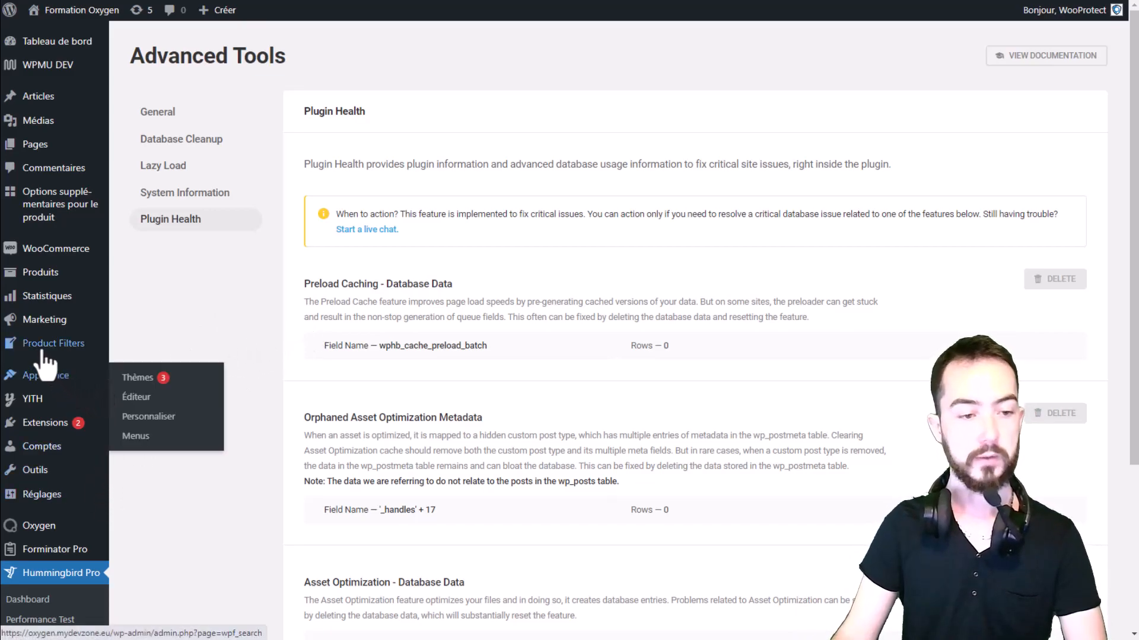
Open the Uptime page and activate monitoring of the server's response time and availability
{"action": "scroll", "coordinate": [35, 332], "scroll_direction": "down", "scroll_amount": 4}
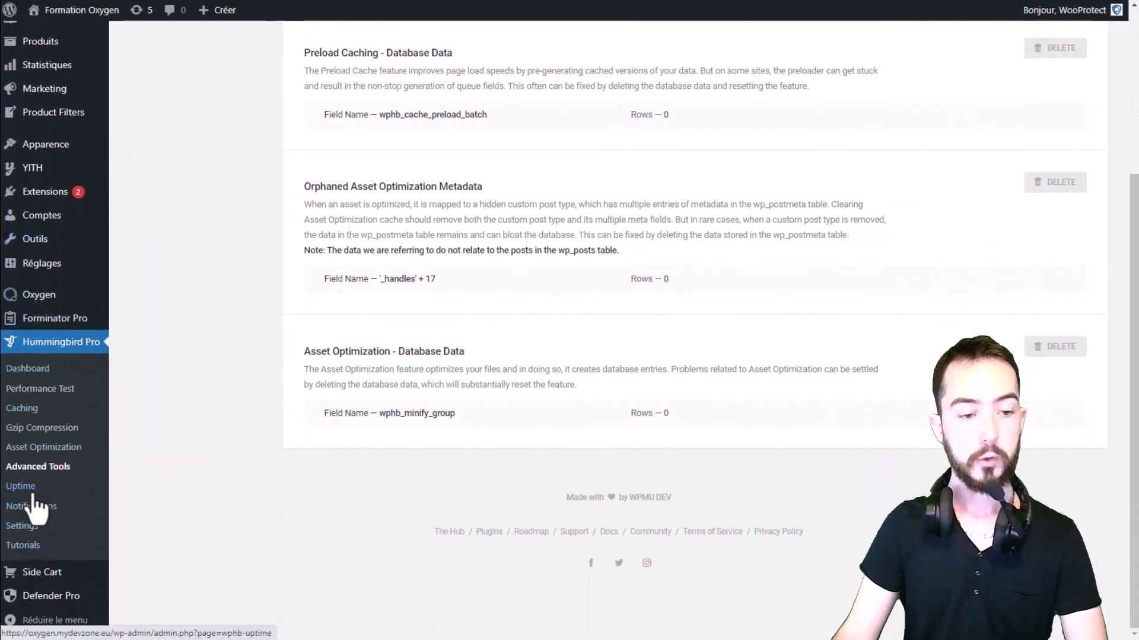
{"action": "left_click", "coordinate": [34, 494]}
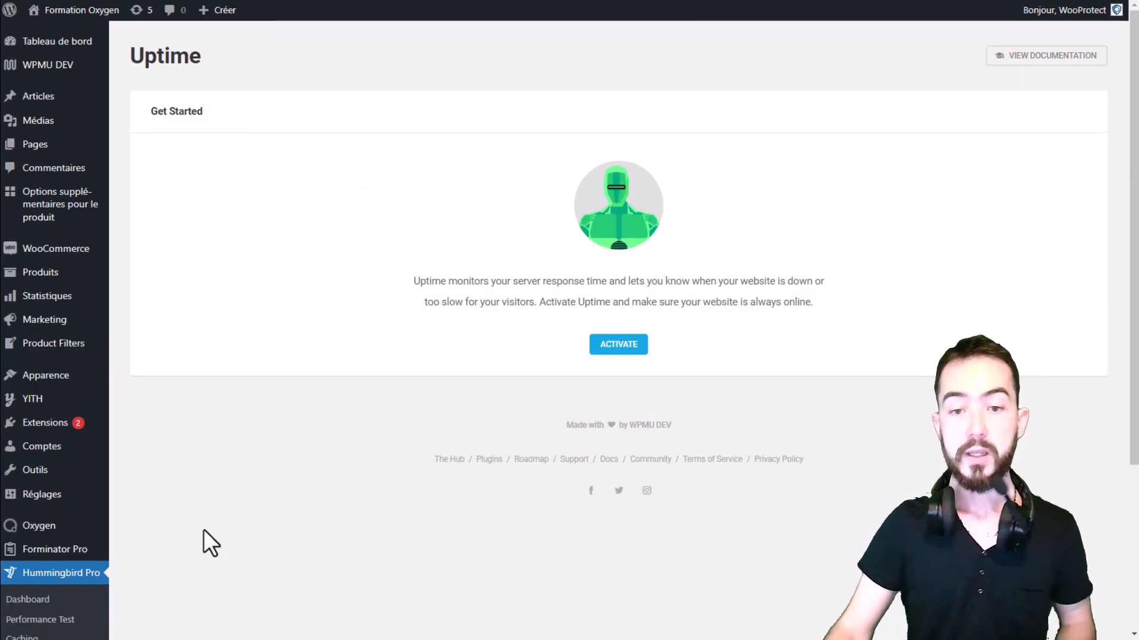
{"action": "left_click", "coordinate": [621, 340]}
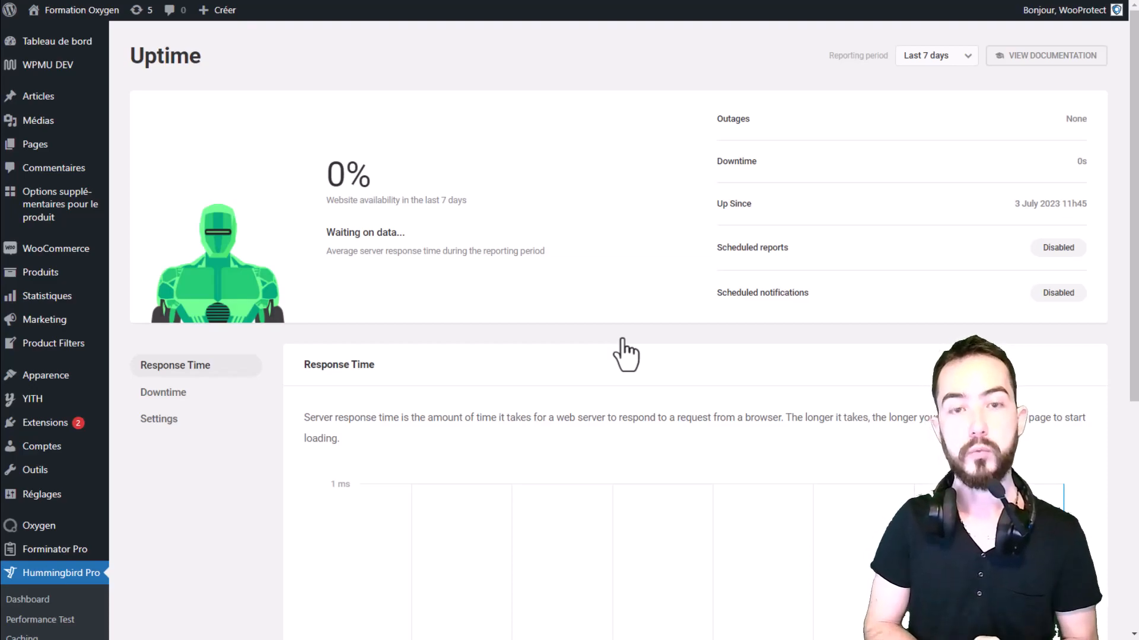
Open the Notifications page and review the Performance Test, Uptime and Database Cleanup reports and the Uptime notification
{"action": "scroll", "coordinate": [620, 338], "scroll_direction": "down", "scroll_amount": 3}
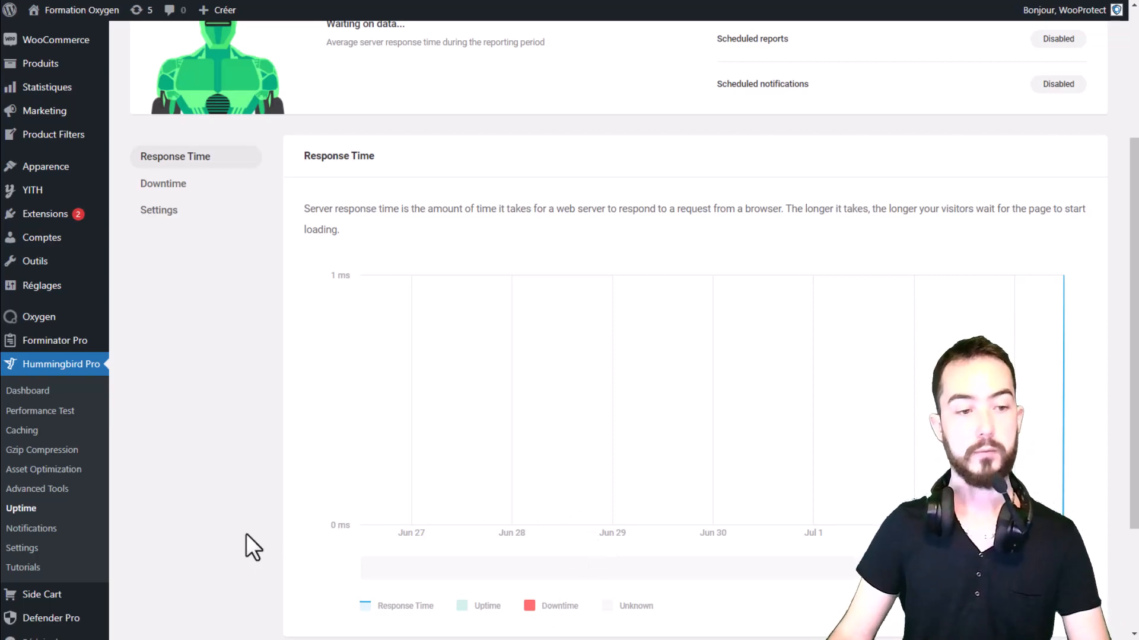
{"action": "scroll", "coordinate": [149, 475], "scroll_direction": "down", "scroll_amount": 2}
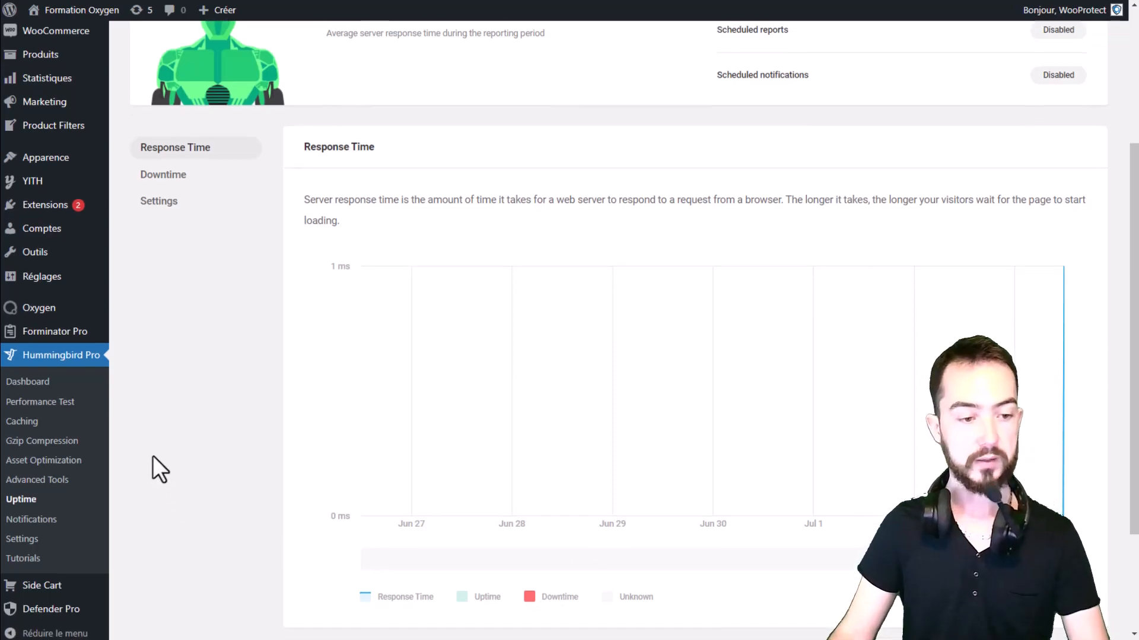
{"action": "left_click", "coordinate": [30, 506]}
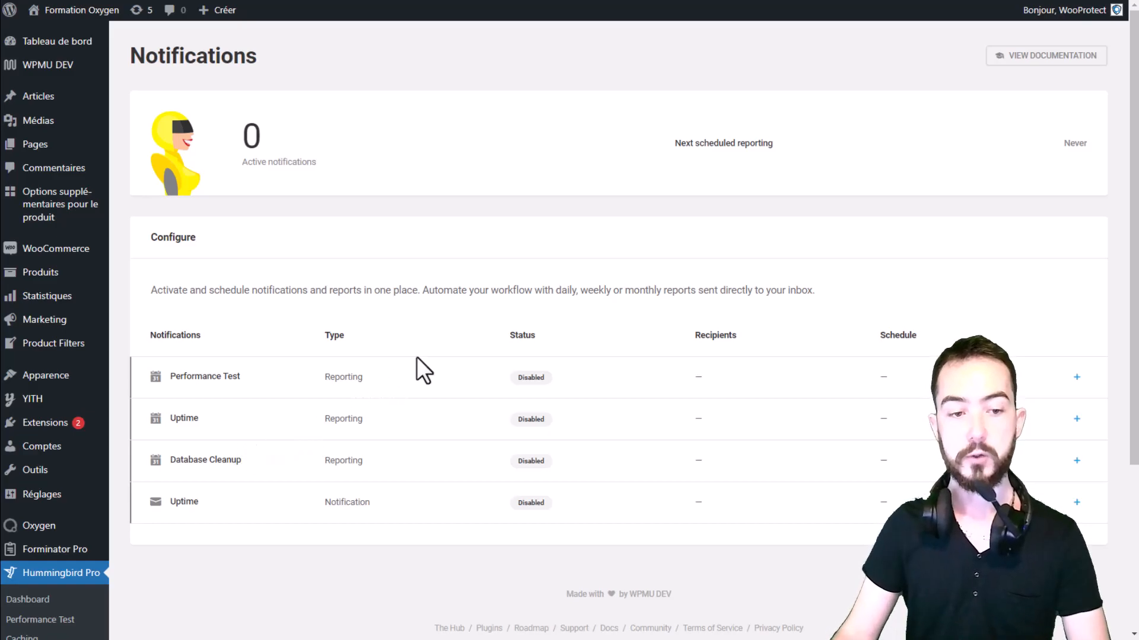
{"action": "scroll", "coordinate": [426, 356], "scroll_direction": "down", "scroll_amount": 1}
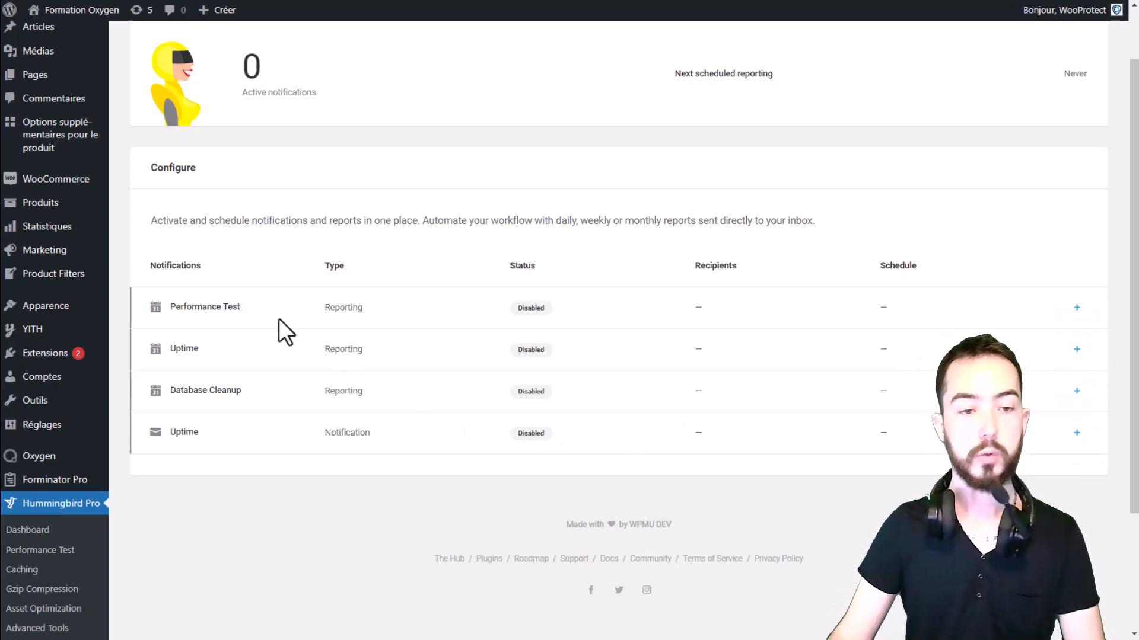
{"action": "left_click_drag", "start_coordinate": [243, 313], "coordinate": [176, 318]}
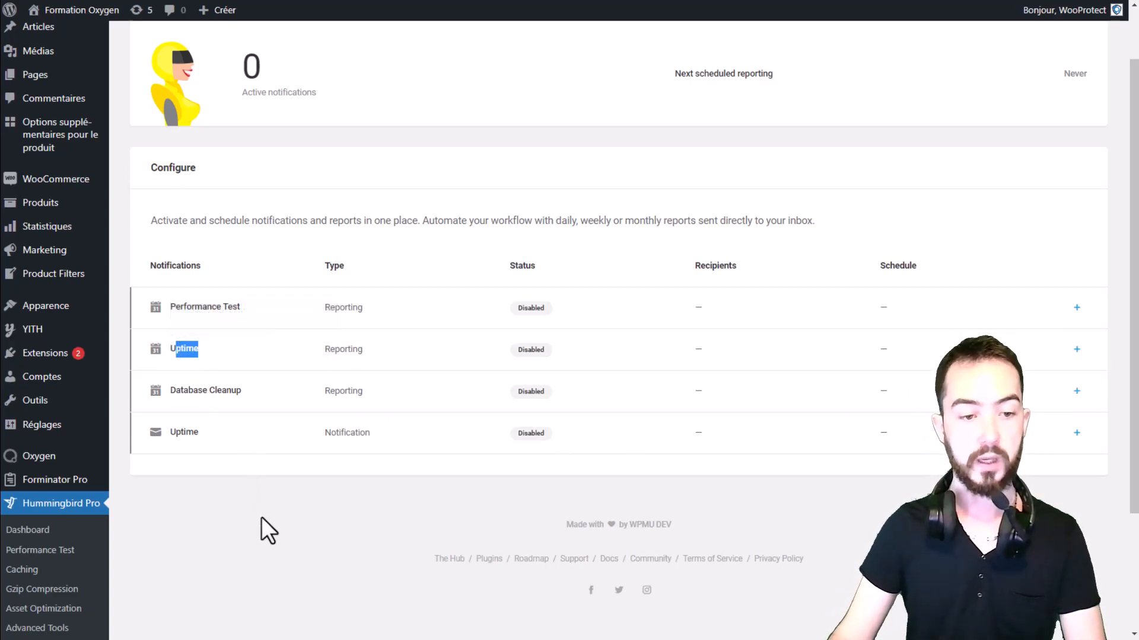
{"action": "left_click_drag", "start_coordinate": [245, 392], "coordinate": [162, 391]}
{"action": "left_click", "coordinate": [216, 550]}
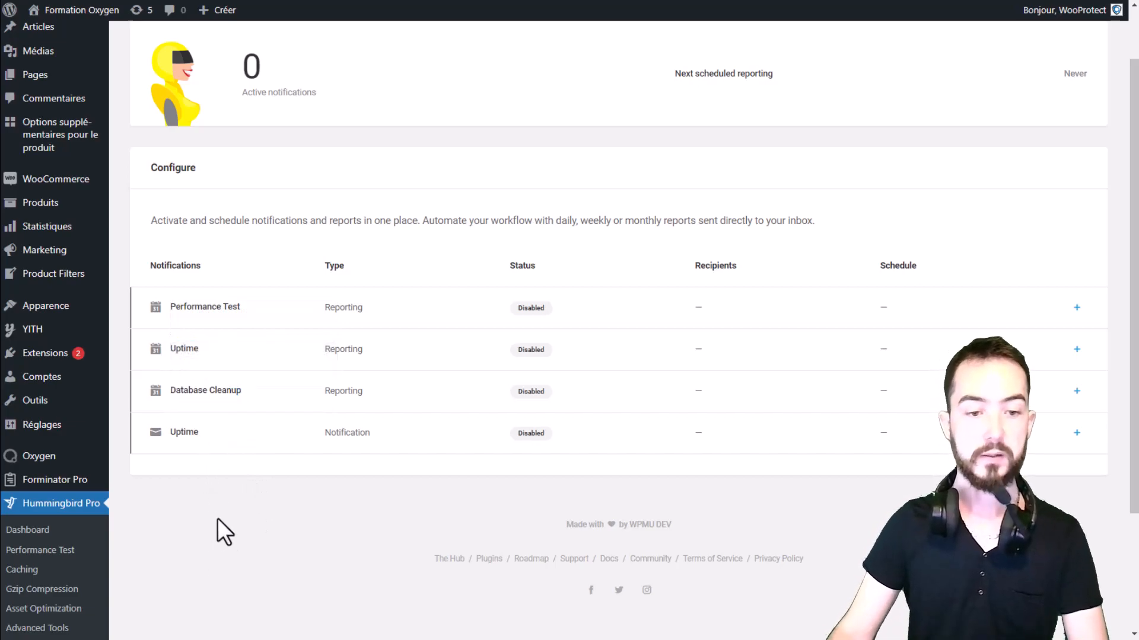
{"action": "double_click", "coordinate": [180, 439]}
{"action": "left_click", "coordinate": [278, 539]}
{"action": "double_click", "coordinate": [340, 434]}
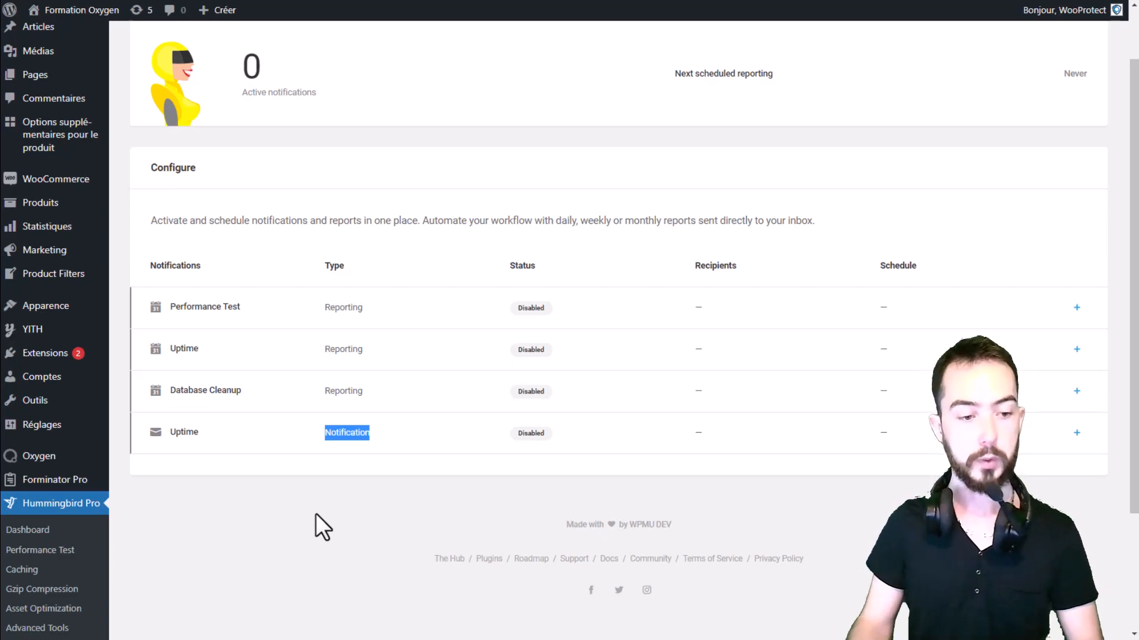
In Hummingbird's general settings, enable the Clear Cache button in the admin area and reload the page
{"action": "scroll", "coordinate": [43, 460], "scroll_direction": "down", "scroll_amount": 3}
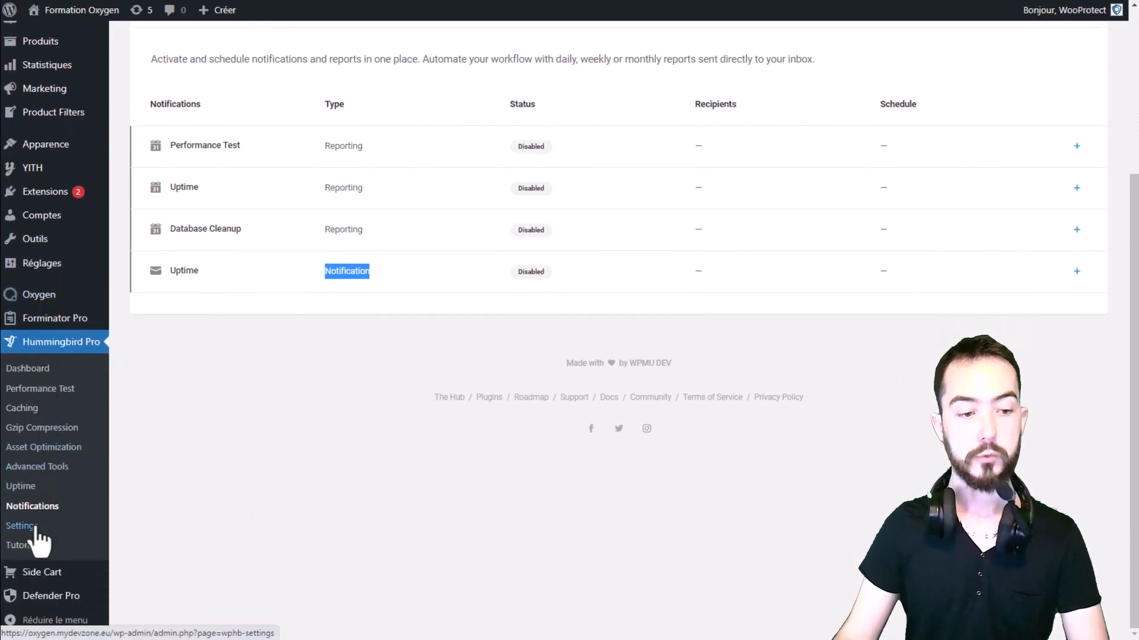
{"action": "left_click", "coordinate": [22, 526]}
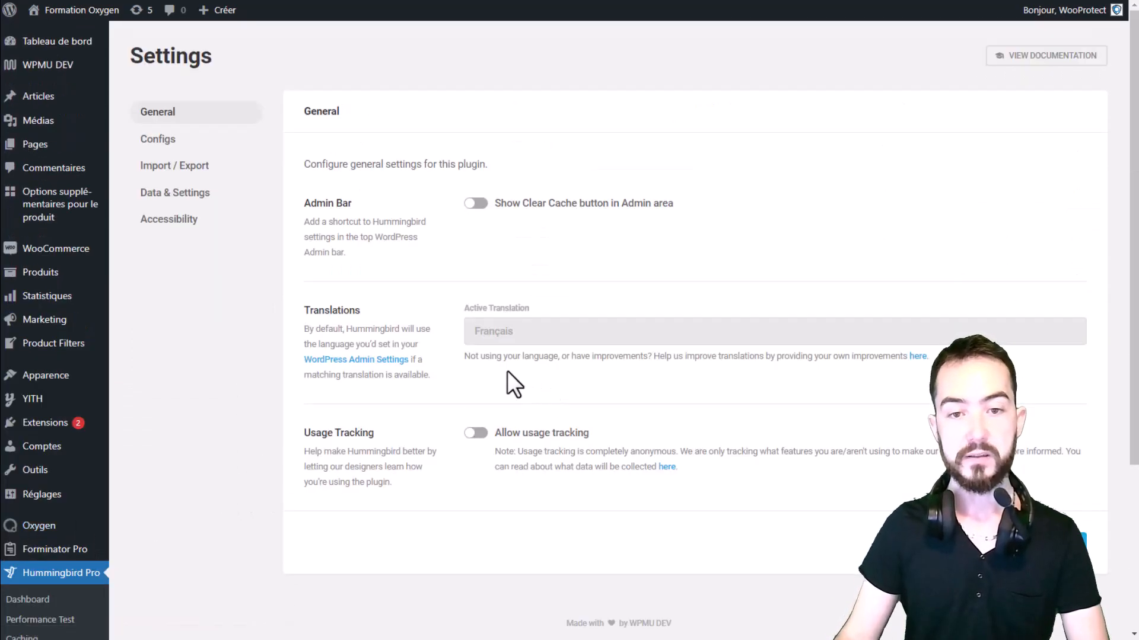
{"action": "left_click", "coordinate": [471, 202]}
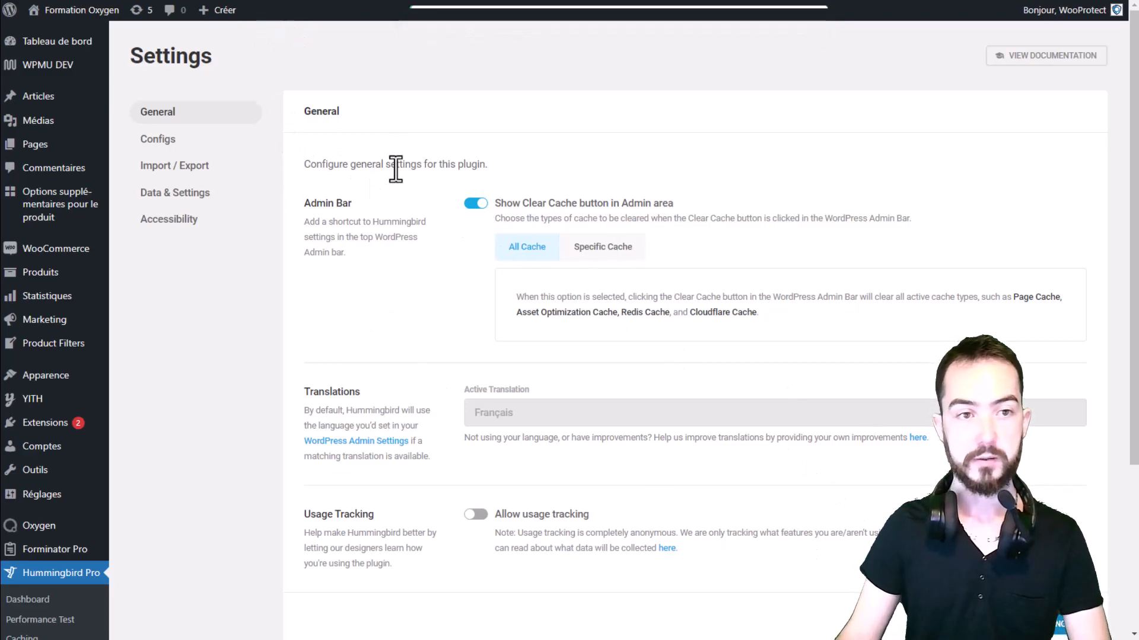
{"action": "key", "text": "F5"}
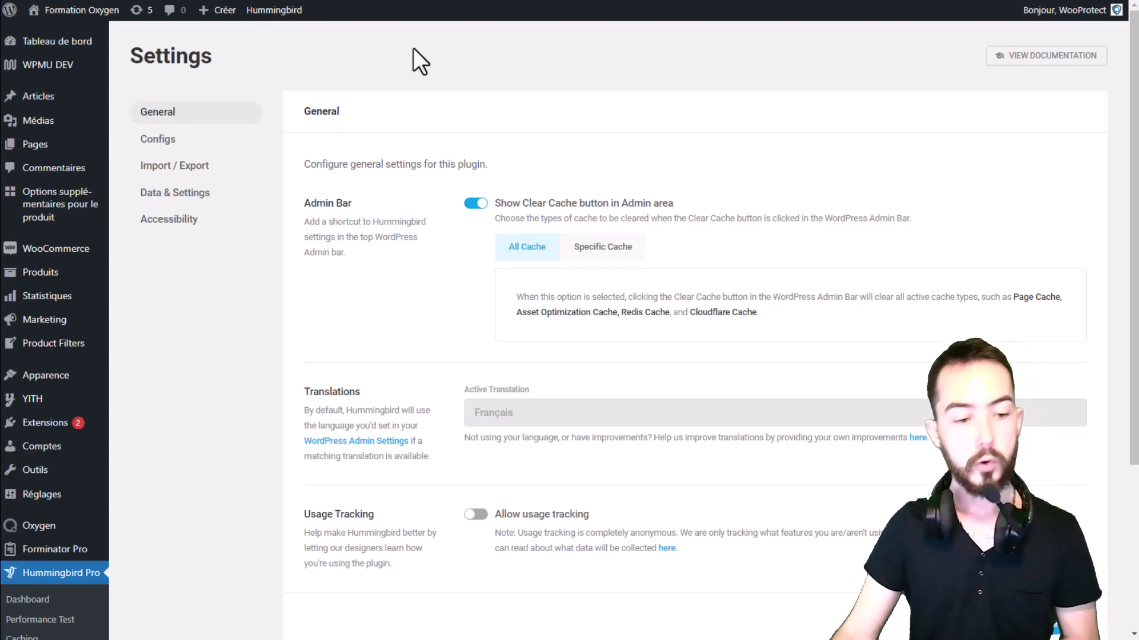
Look at the cache clearing option on the Caching page and clear all cache from the site's front page
{"action": "scroll", "coordinate": [76, 508], "scroll_direction": "down", "scroll_amount": 2}
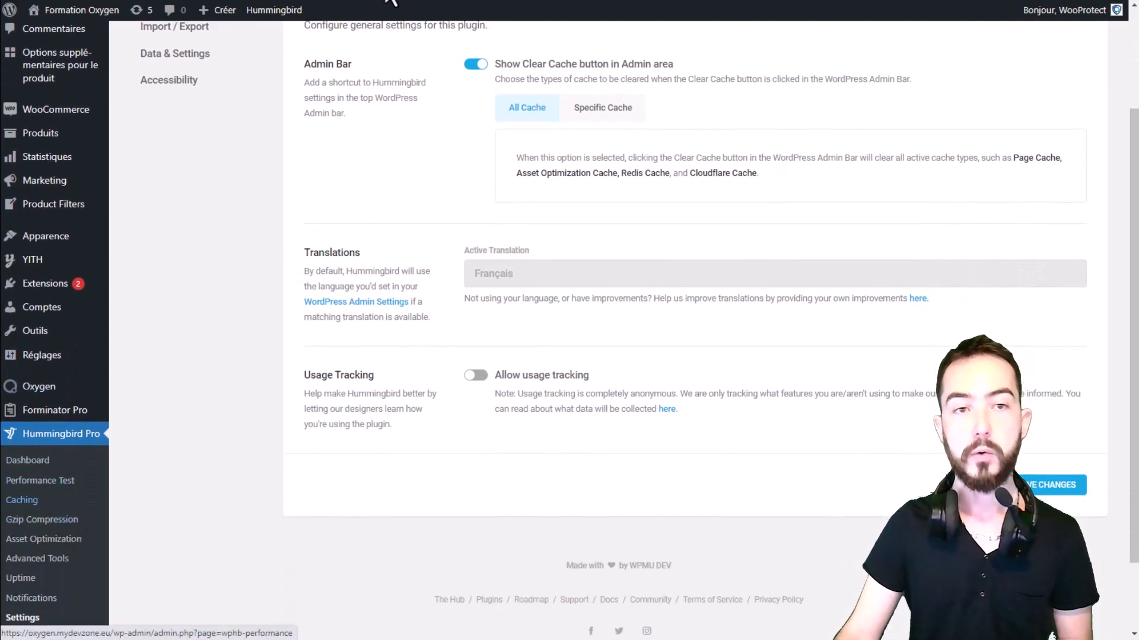
{"action": "left_click", "coordinate": [22, 500]}
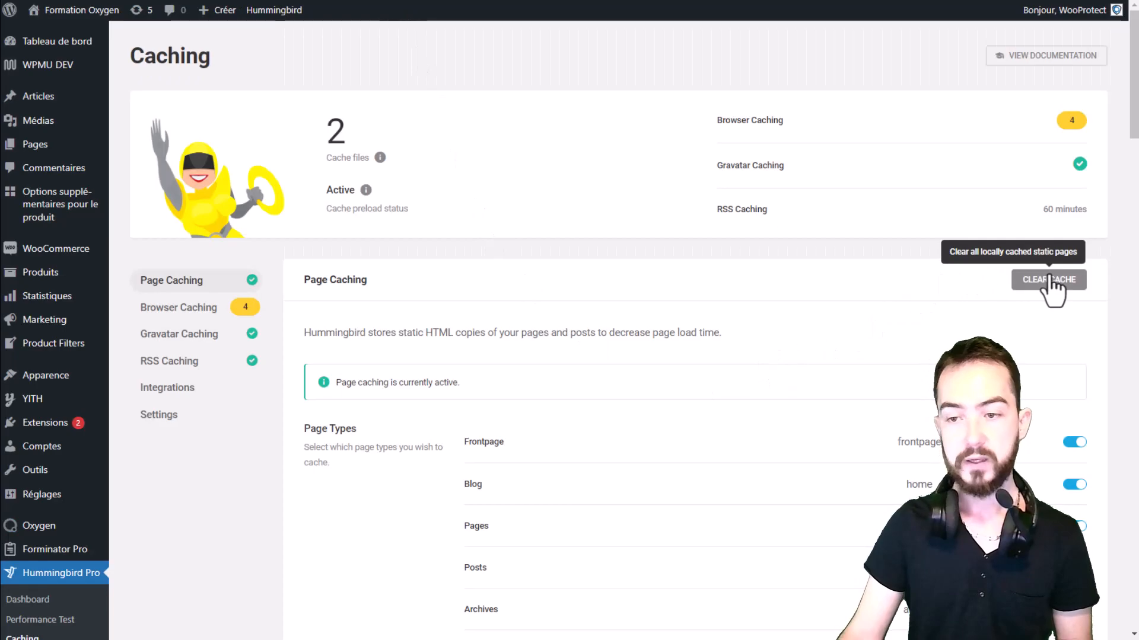
{"action": "scroll", "coordinate": [59, 570], "scroll_direction": "down", "scroll_amount": 1}
{"action": "left_click", "coordinate": [54, 587]}
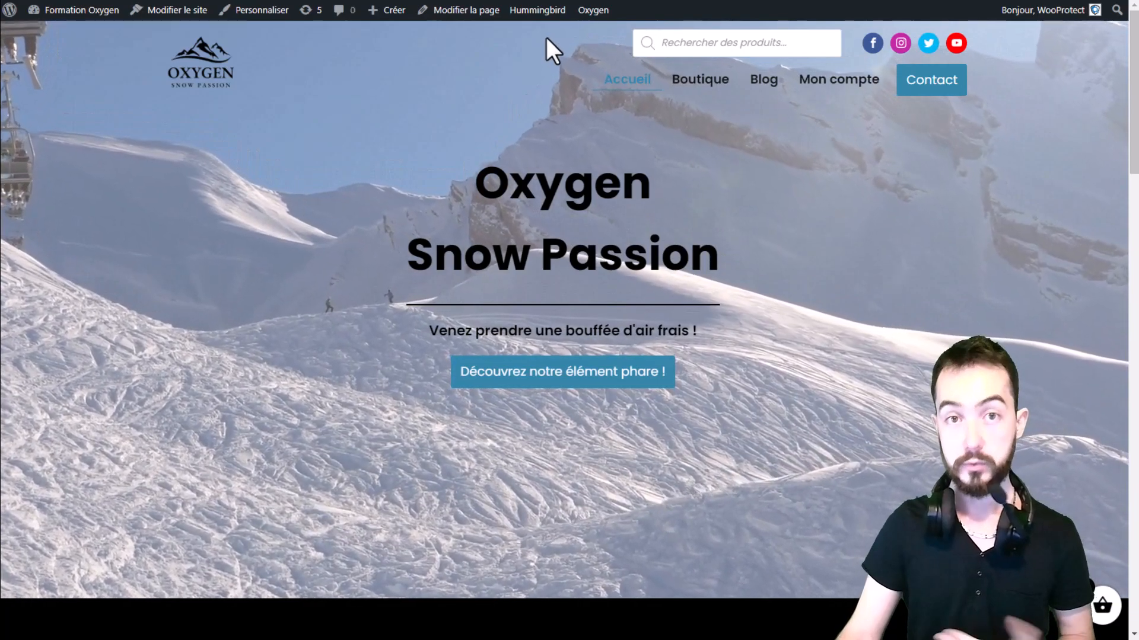
{"action": "mouse_move", "coordinate": [540, 13]}
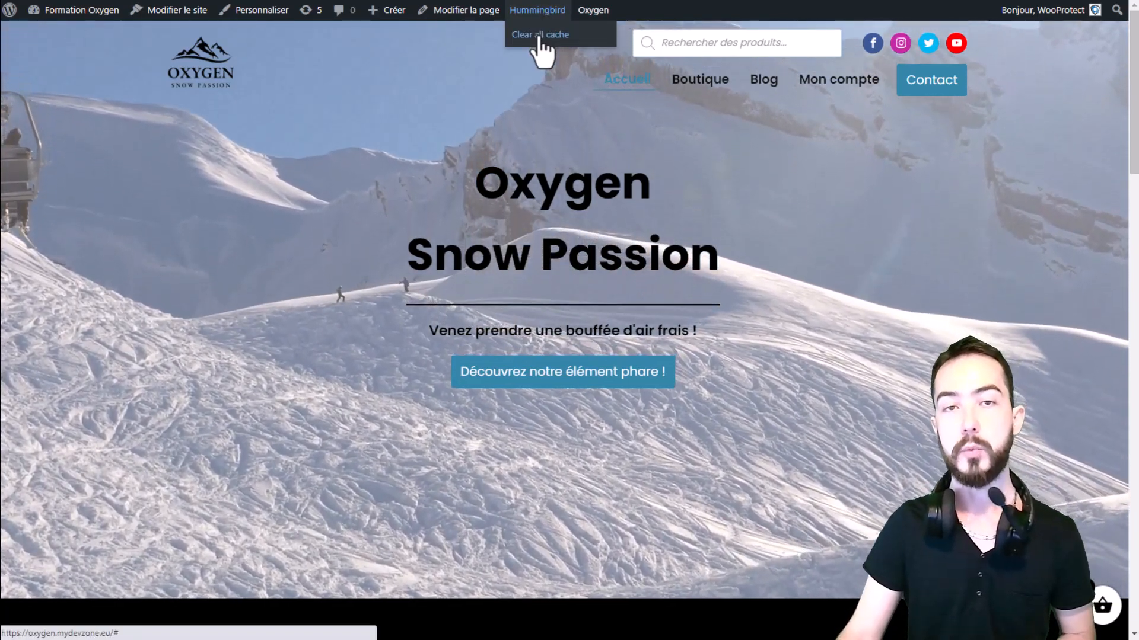
{"action": "left_click", "coordinate": [539, 35]}
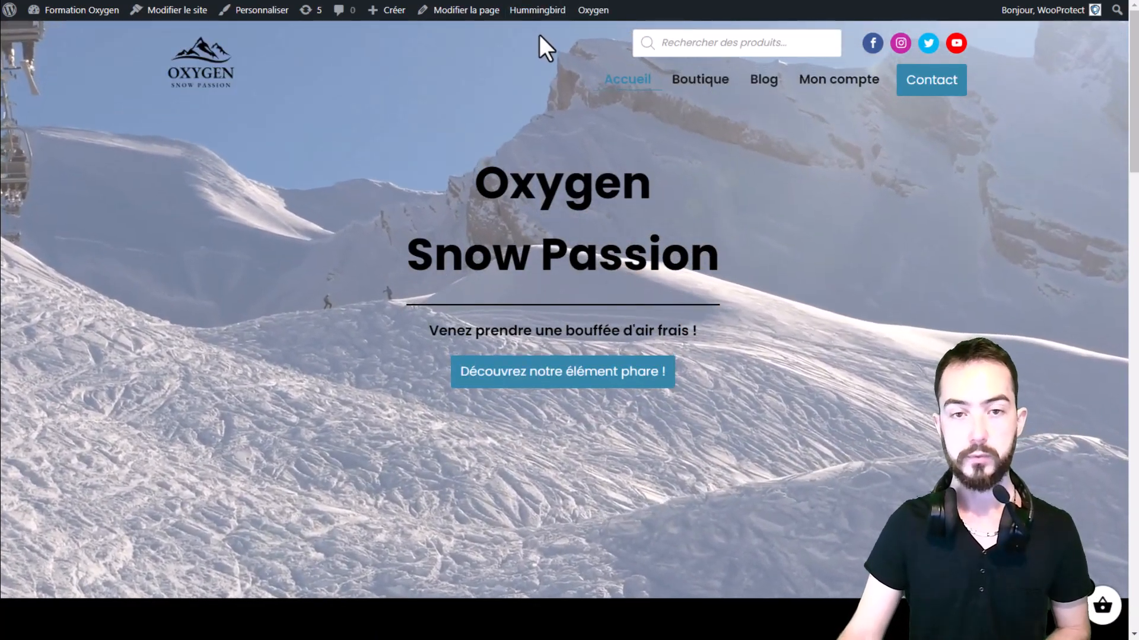
Return to Hummingbird's general settings and review the Translations and Usage Tracking options
{"action": "left_click", "coordinate": [501, 16]}
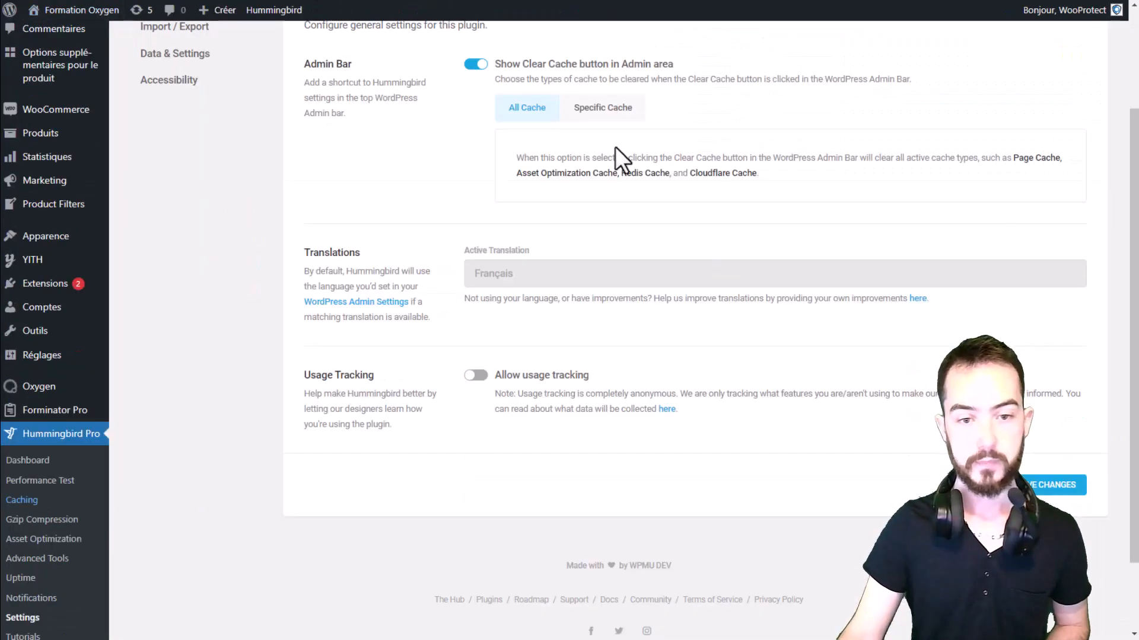
{"action": "scroll", "coordinate": [617, 261], "scroll_direction": "up", "scroll_amount": 1}
{"action": "left_click_drag", "start_coordinate": [311, 324], "coordinate": [363, 325]}
{"action": "left_click", "coordinate": [524, 329]}
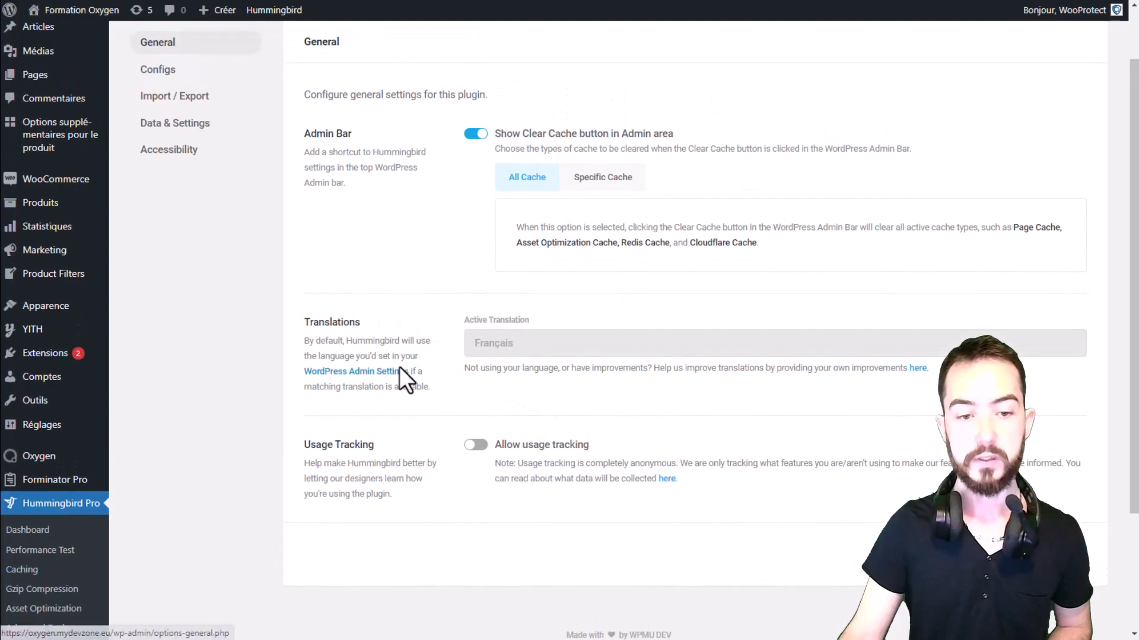
{"action": "scroll", "coordinate": [423, 365], "scroll_direction": "down", "scroll_amount": 1}
{"action": "left_click_drag", "start_coordinate": [375, 378], "coordinate": [282, 375]}
{"action": "left_click", "coordinate": [382, 400]}
{"action": "scroll", "coordinate": [197, 321], "scroll_direction": "up", "scroll_amount": 1}
Review the Configs, Import / Export and Data & Settings sections of the plugin settings
{"action": "left_click", "coordinate": [160, 140]}
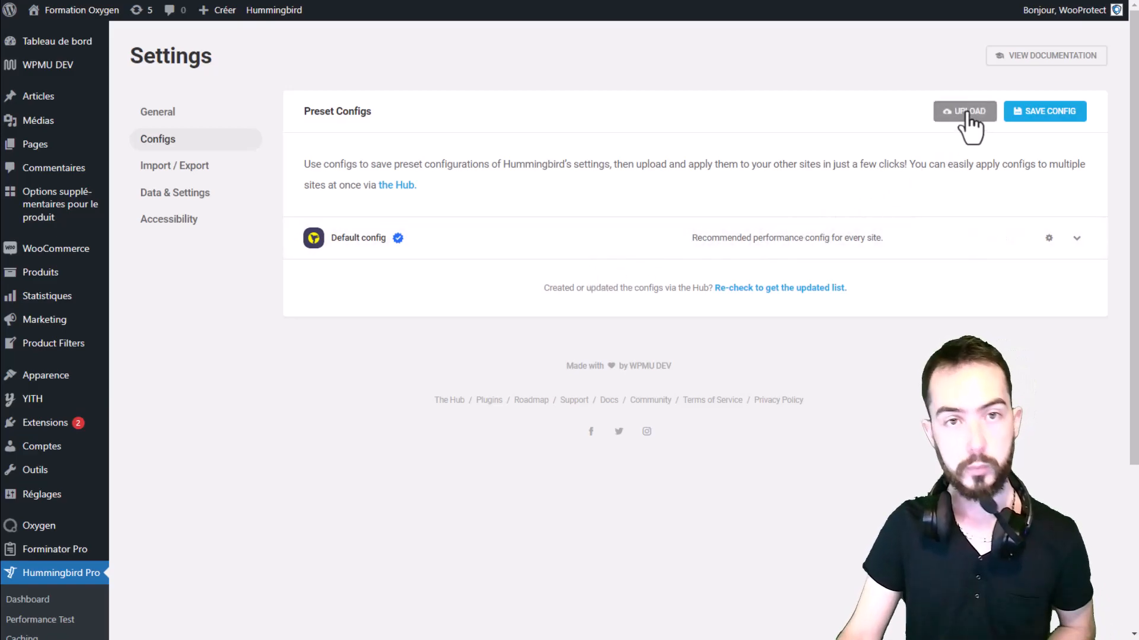
{"action": "left_click", "coordinate": [169, 172]}
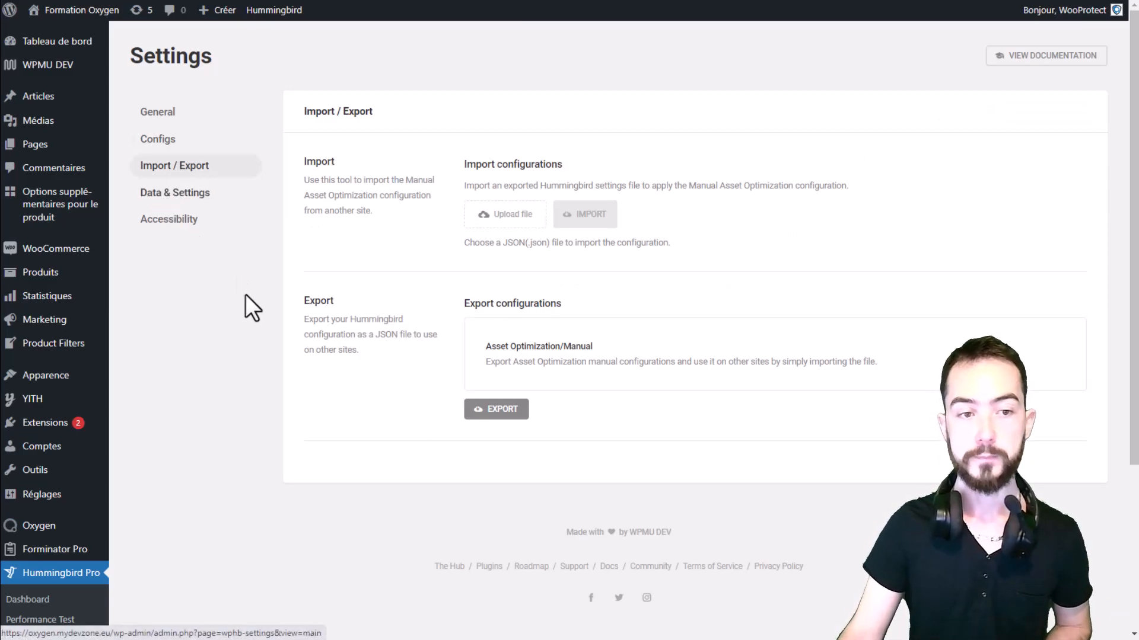
{"action": "left_click", "coordinate": [166, 194]}
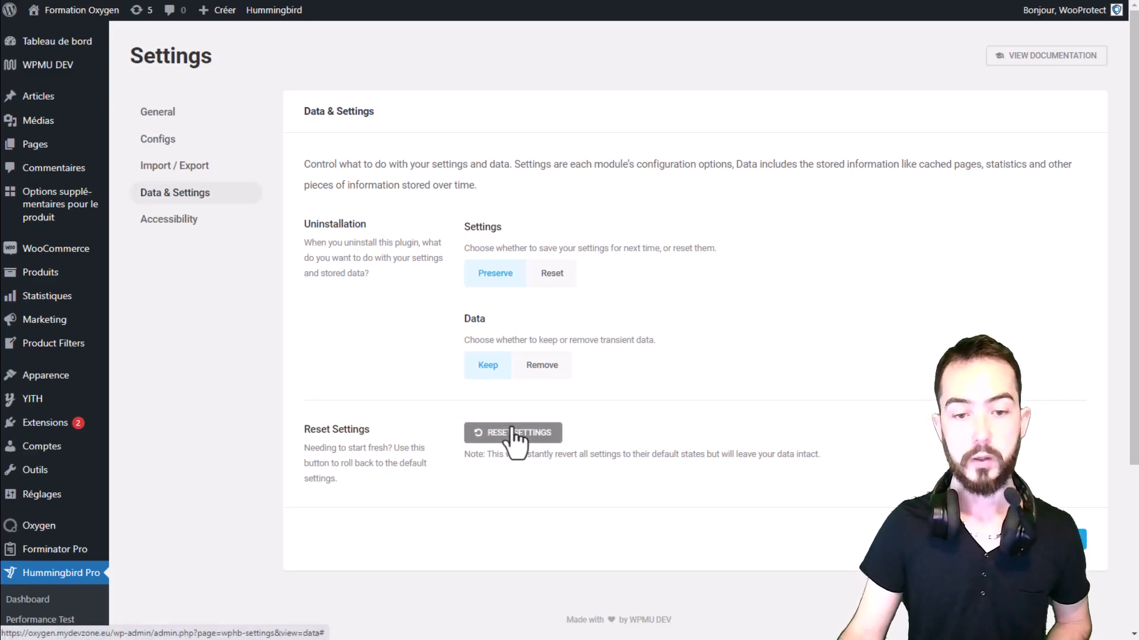
Try high contrast mode in the Accessibility settings, saving it enabled and saving it disabled again
{"action": "left_click", "coordinate": [213, 218]}
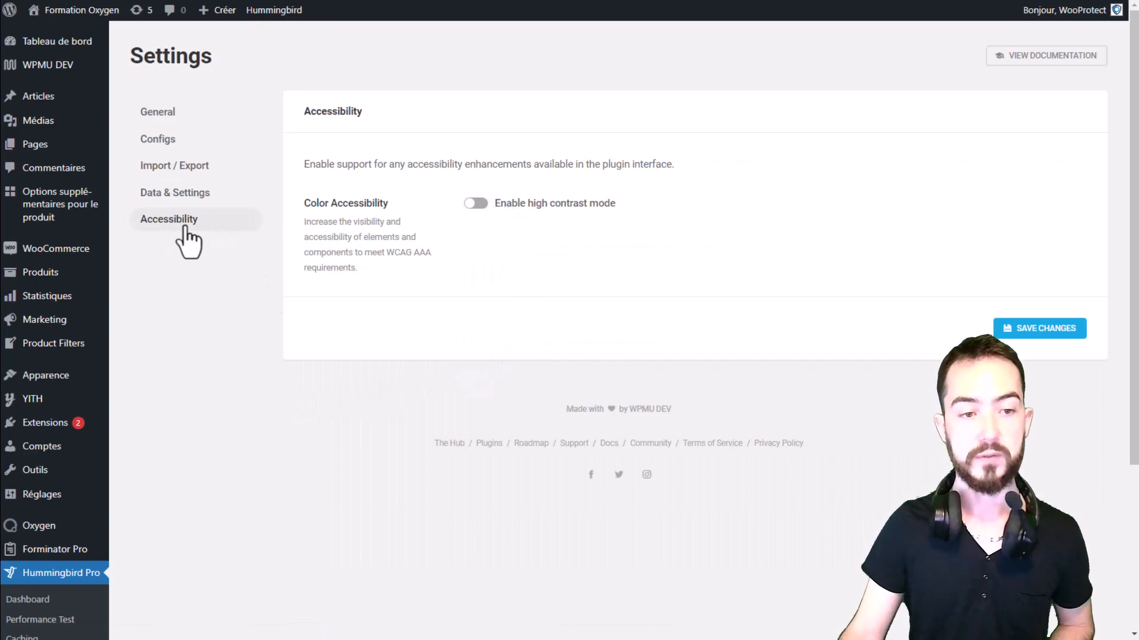
{"action": "left_click", "coordinate": [477, 204]}
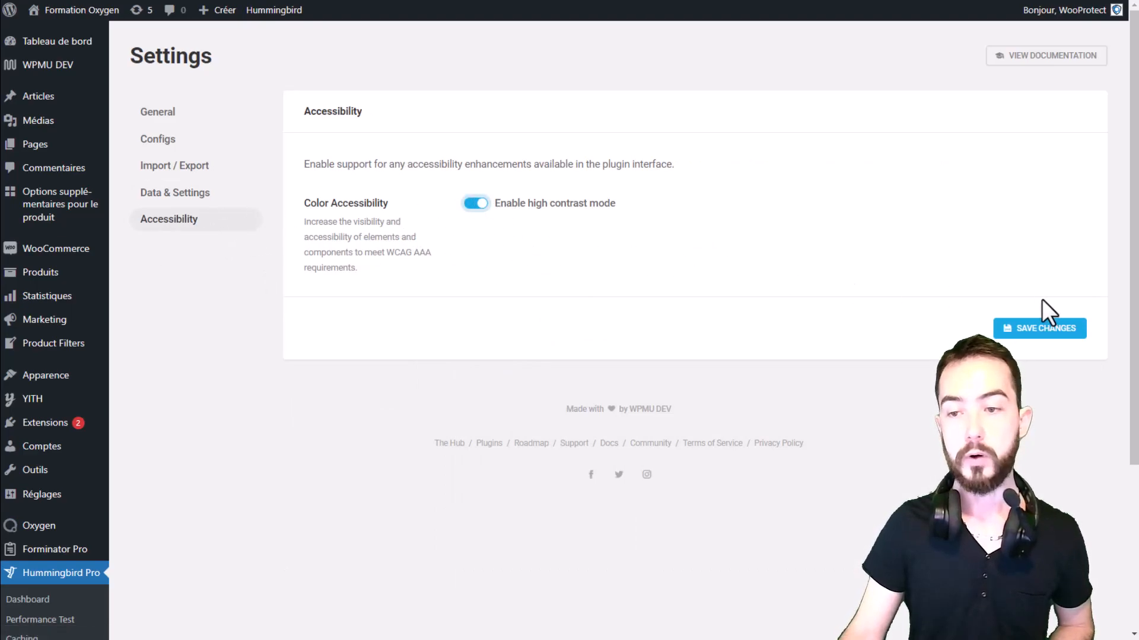
{"action": "left_click", "coordinate": [1017, 334]}
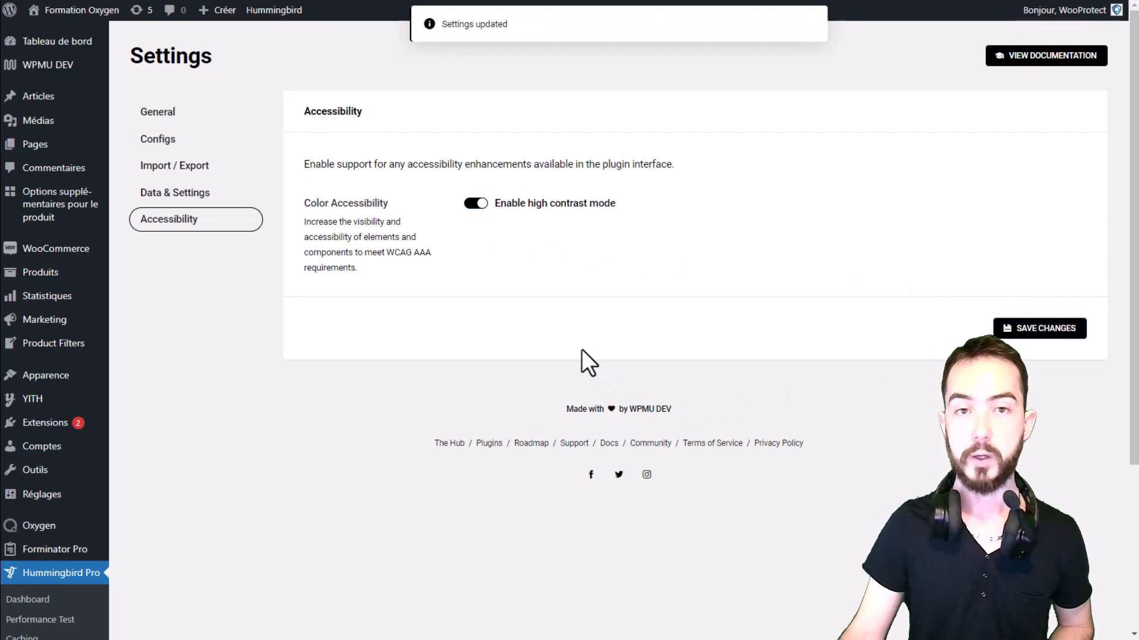
{"action": "left_click", "coordinate": [475, 203]}
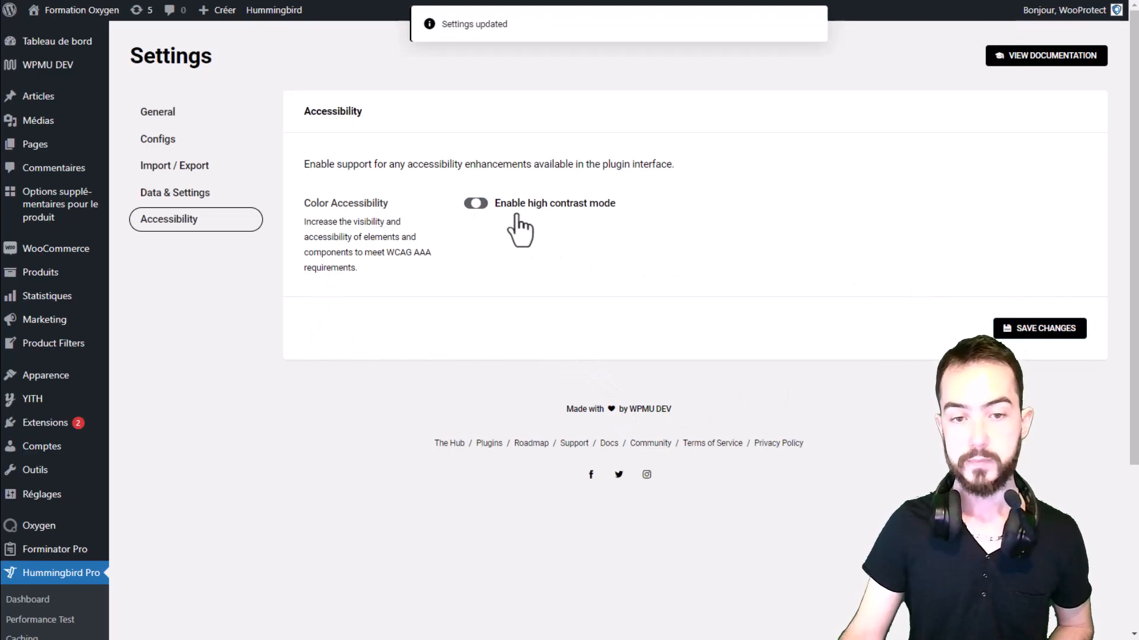
{"action": "left_click", "coordinate": [1041, 331]}
Open the Hummingbird Pro dashboard
{"action": "scroll", "coordinate": [107, 462], "scroll_direction": "down", "scroll_amount": 3}
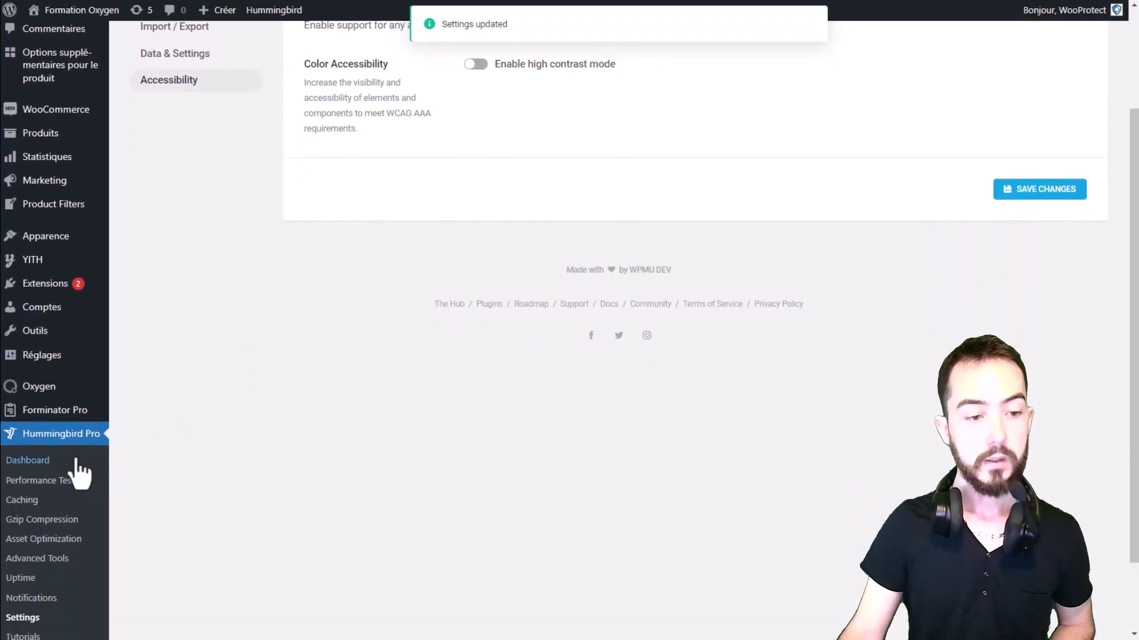
{"action": "left_click", "coordinate": [26, 463]}
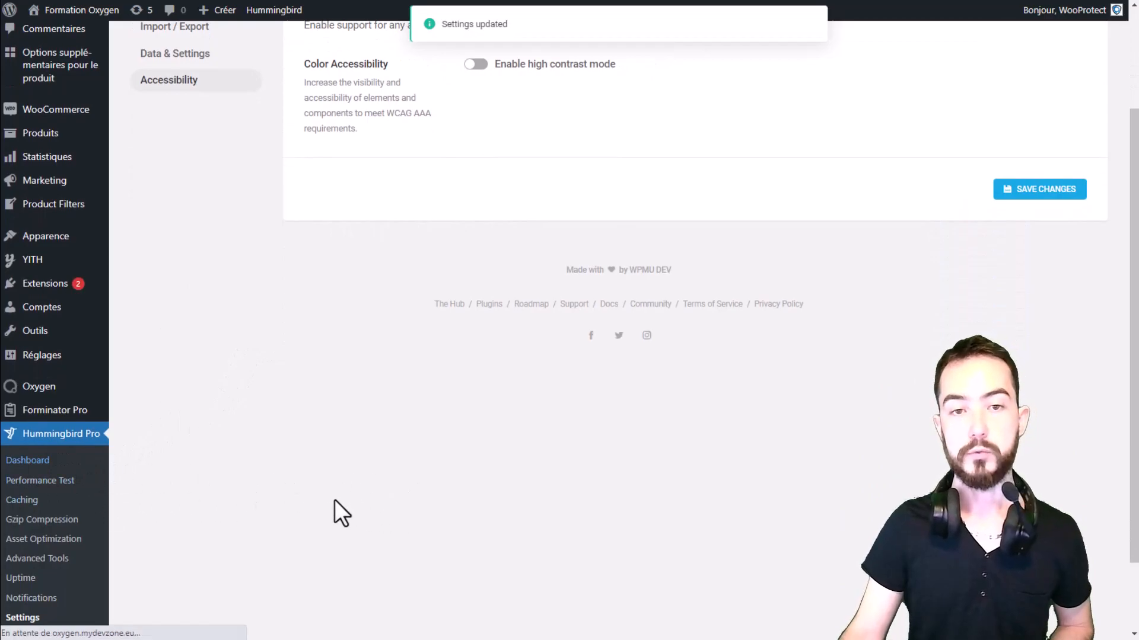